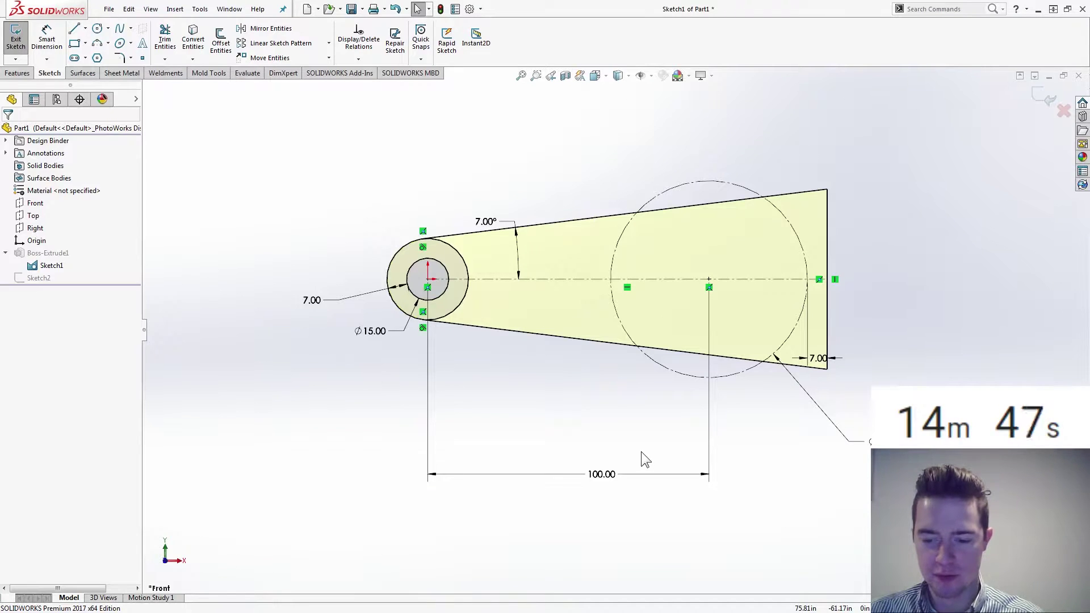
Exit the sketch, review Draft2 and Shell2, and move Draft5 above Mirror1 in the feature tree.
left_click(1047, 98)
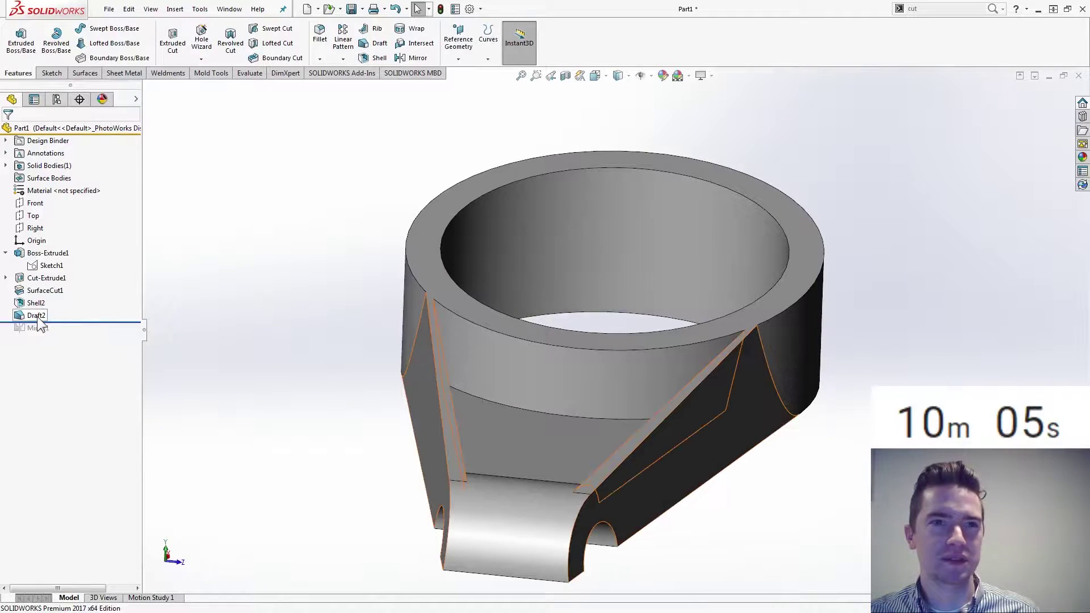
left_click(37, 315)
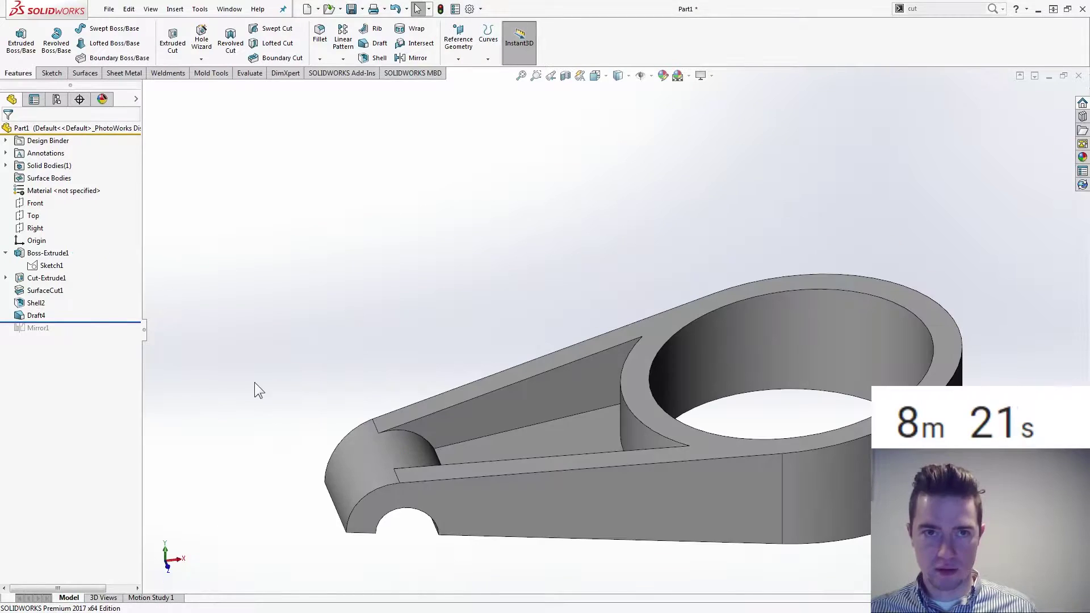
left_click(36, 303)
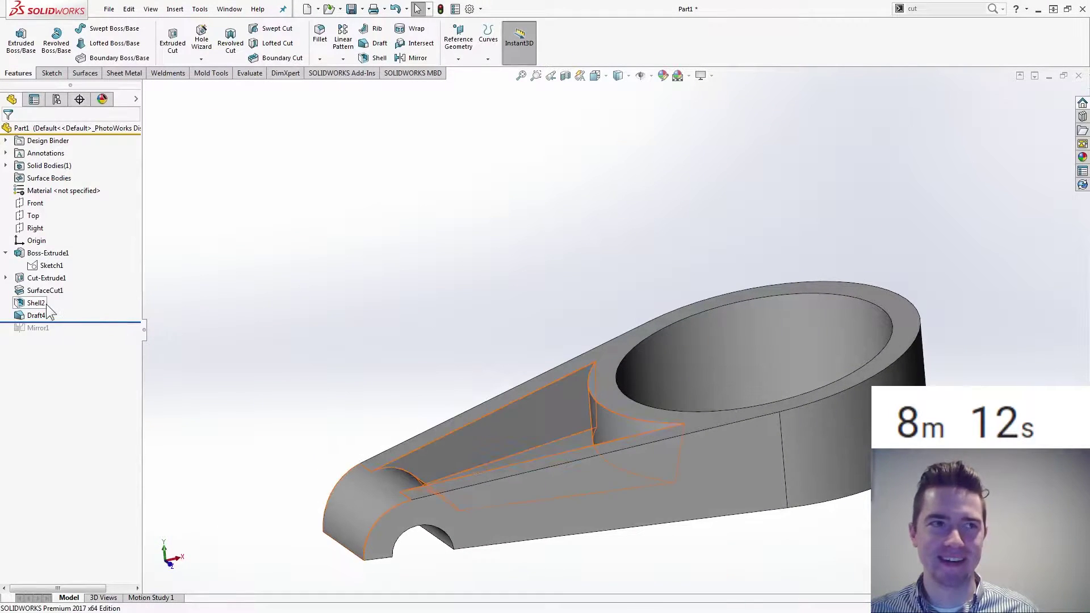
left_click(37, 303)
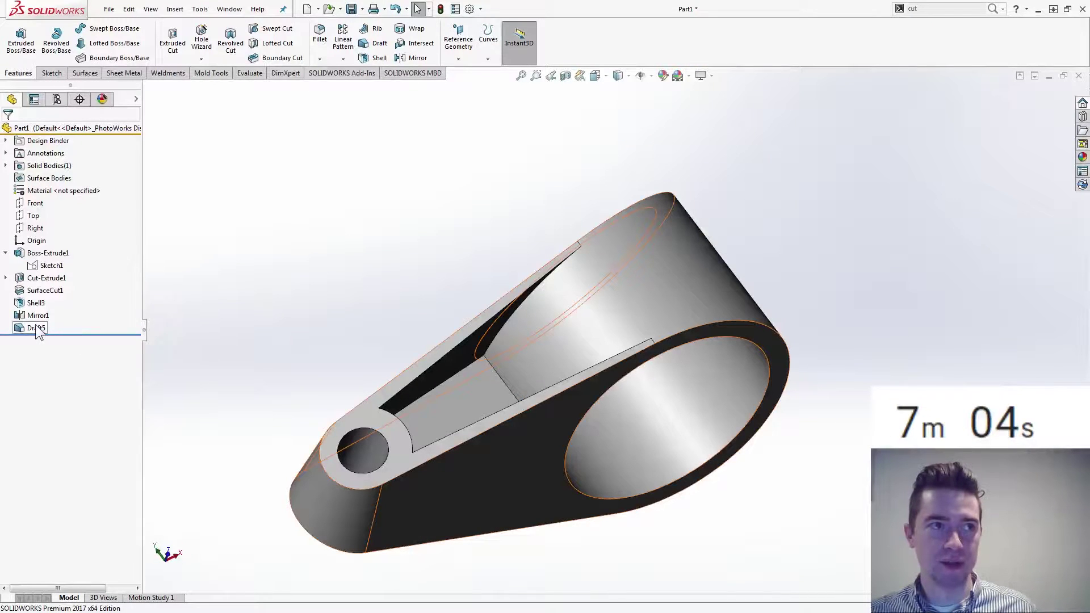
left_click_drag(37, 329, 36, 304)
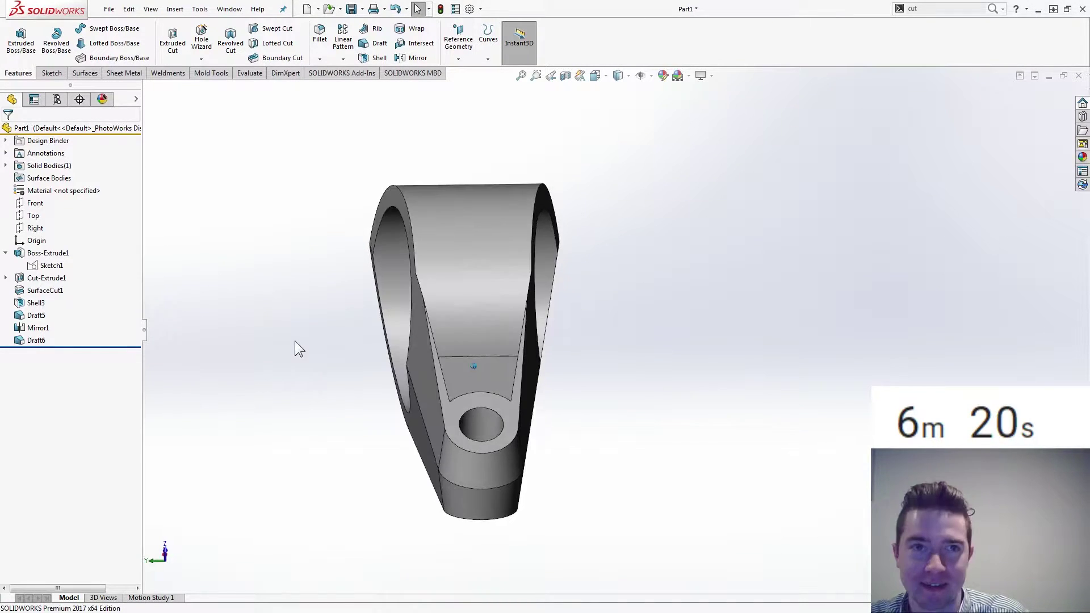
Offset the arm face outline 7.00 inward with Offset Entities, Reverse checked.
key("ctrl+7")
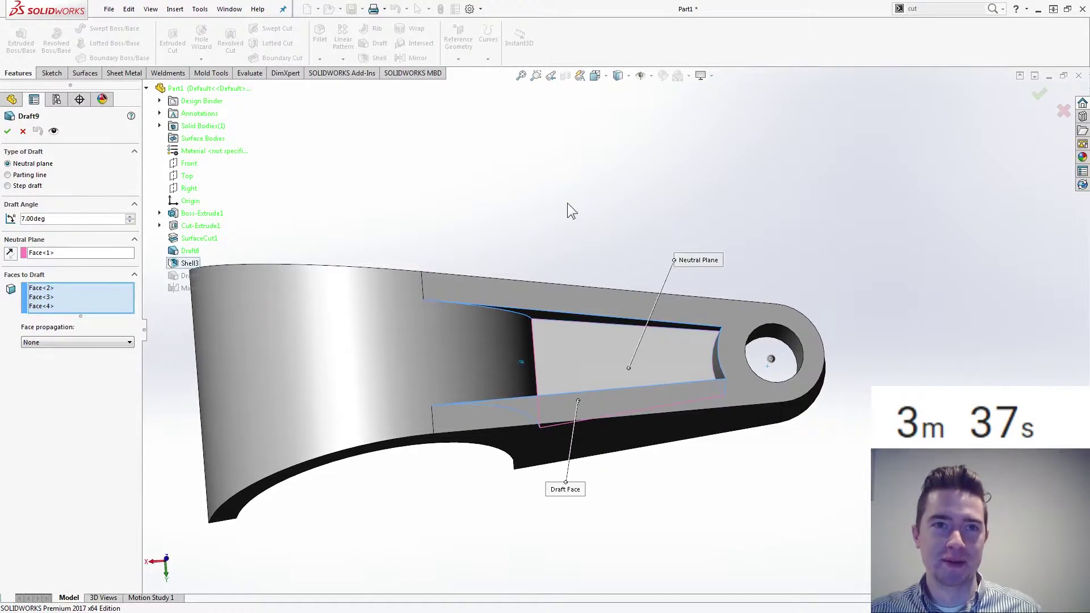
key("Down")
key("Down")
key("Down")
key("Down")
key("Down")
key("Down")
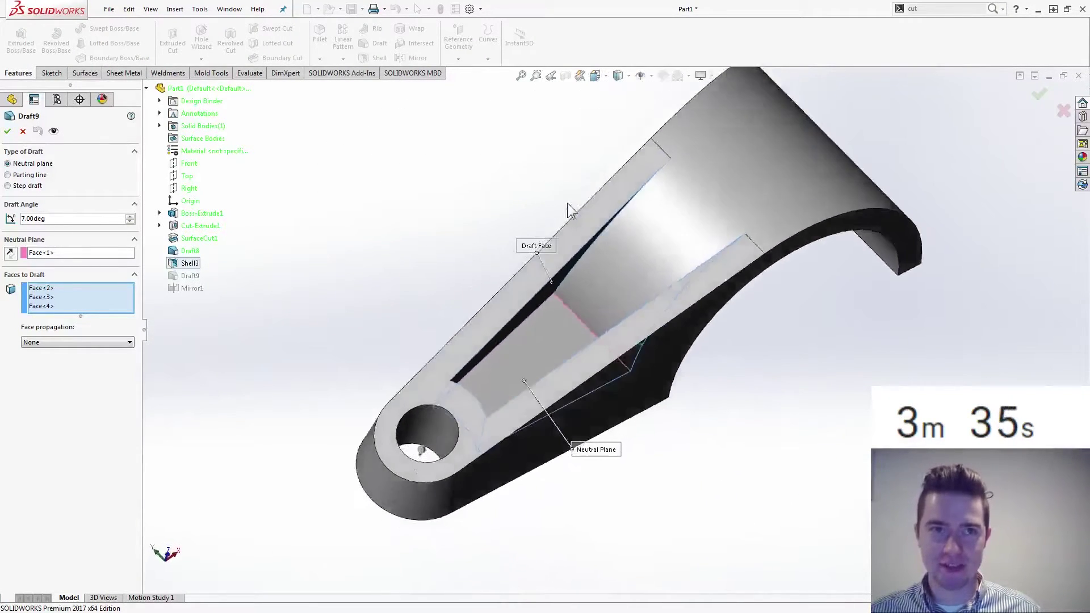
middle_click_drag(567, 203, 536, 206)
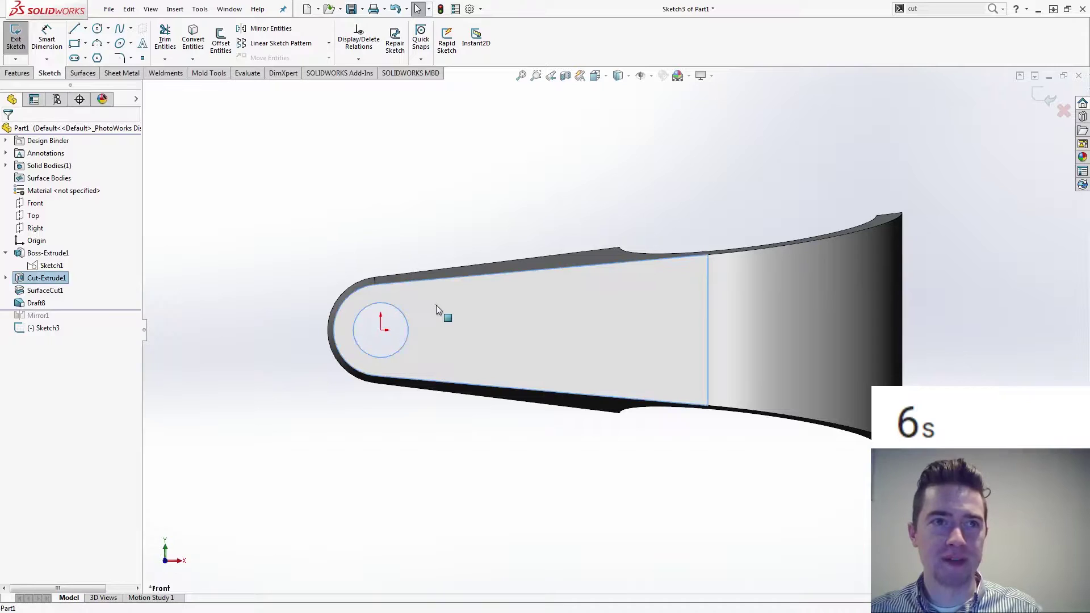
left_click(222, 46)
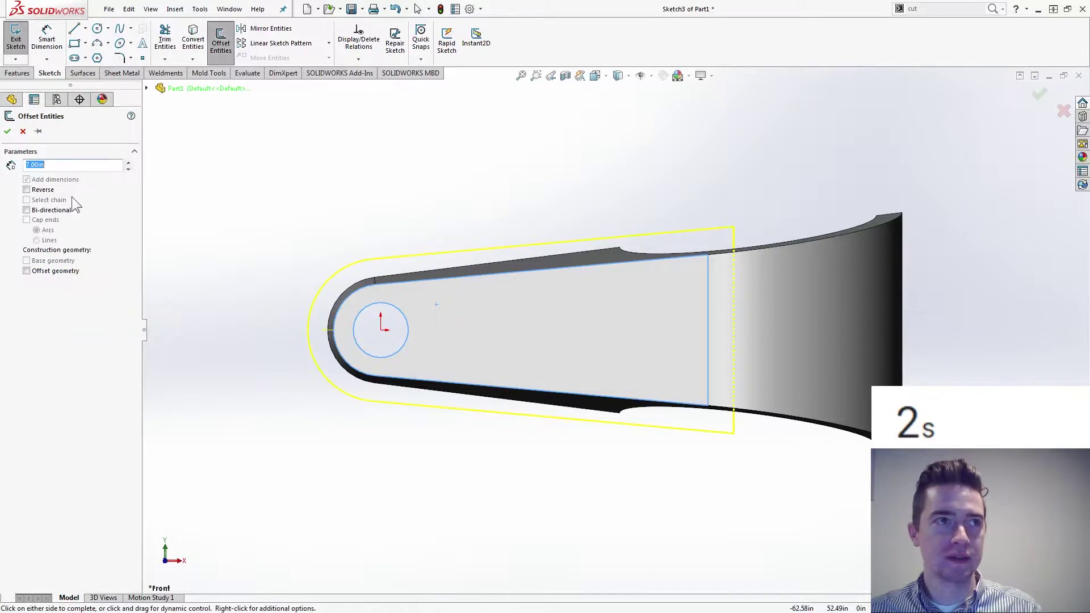
left_click(43, 192)
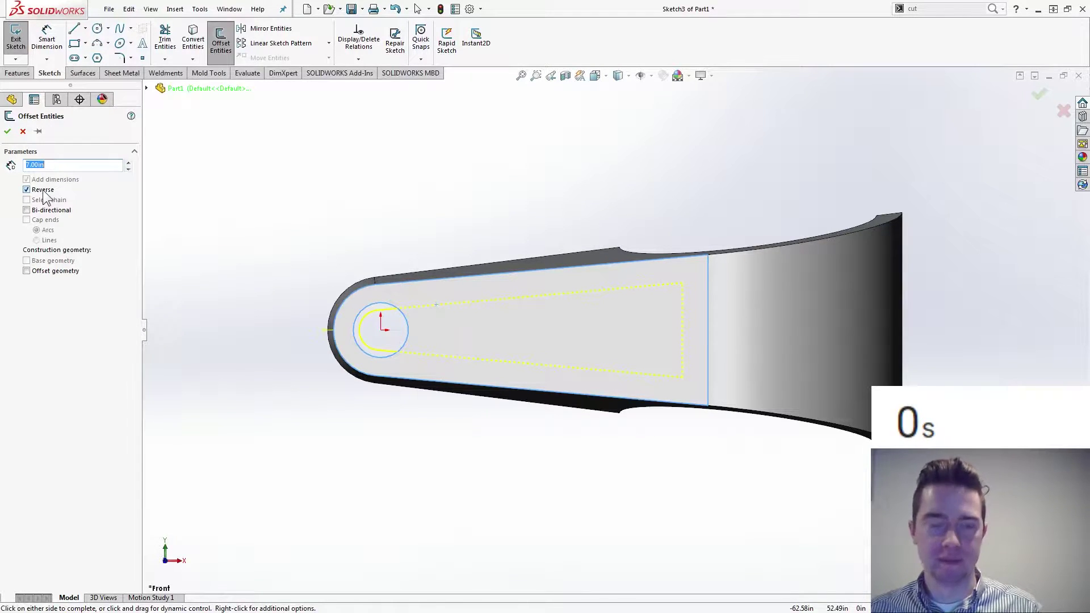
left_click(8, 131)
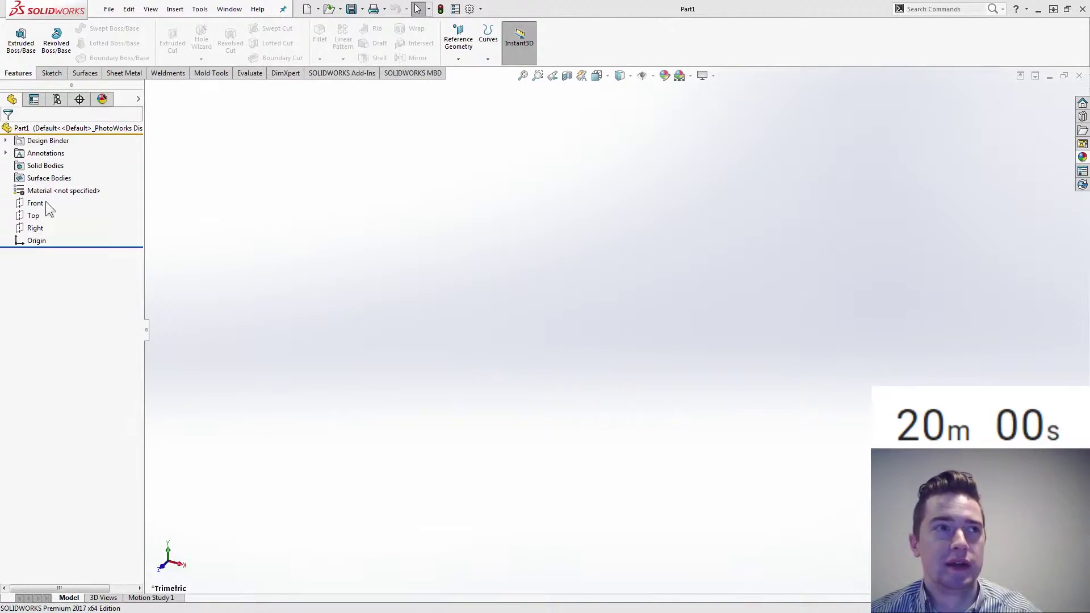
Start a sketch on the Top plane and draw one horizontal line.
left_click(22, 220)
key("Escape")
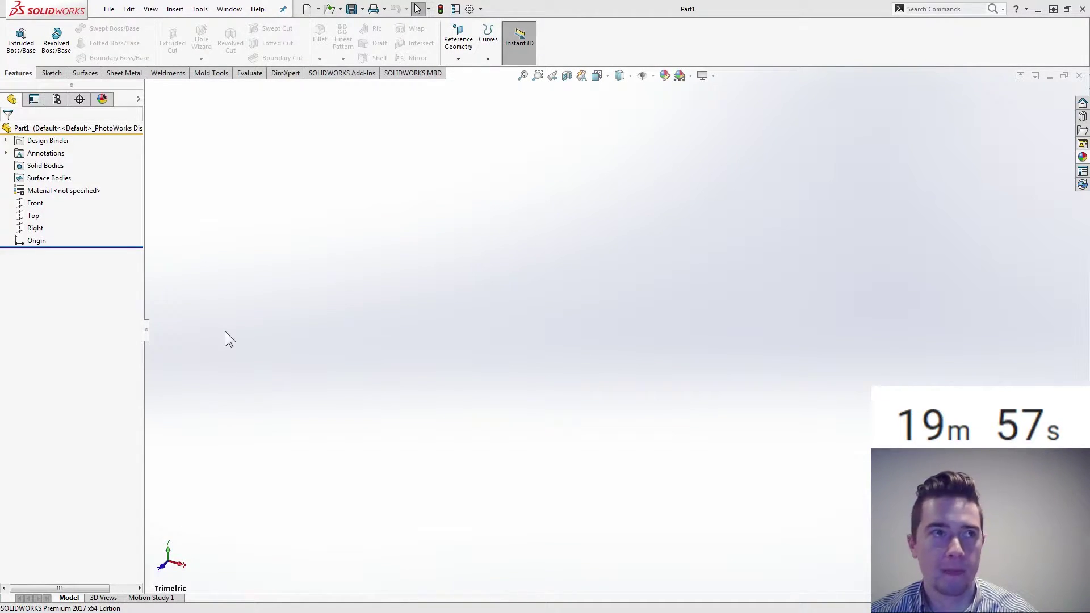
left_click(33, 215)
left_click(48, 184)
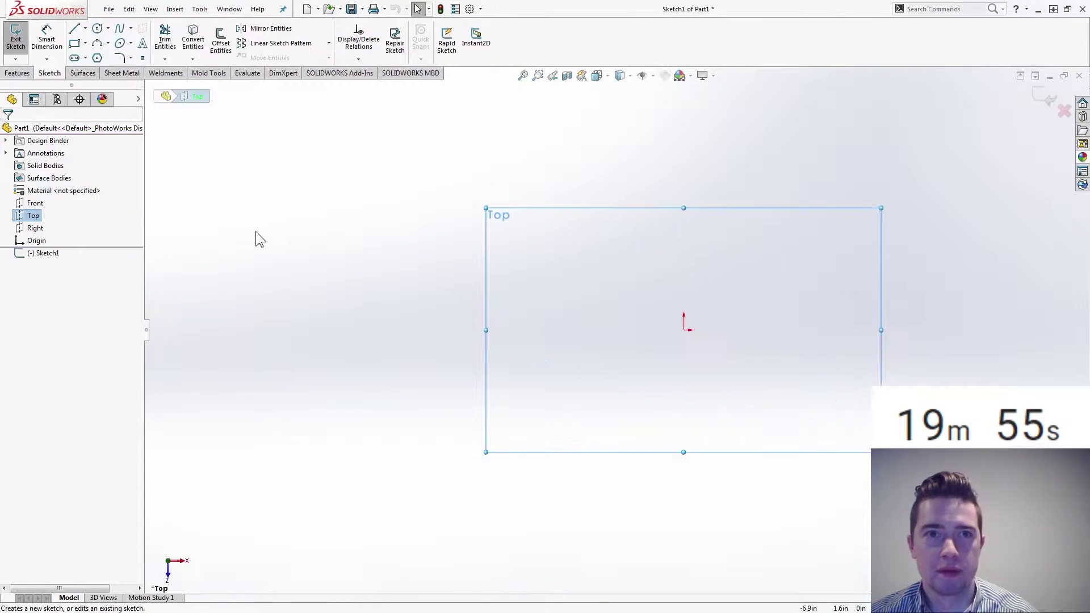
left_click(74, 29)
left_click(437, 285)
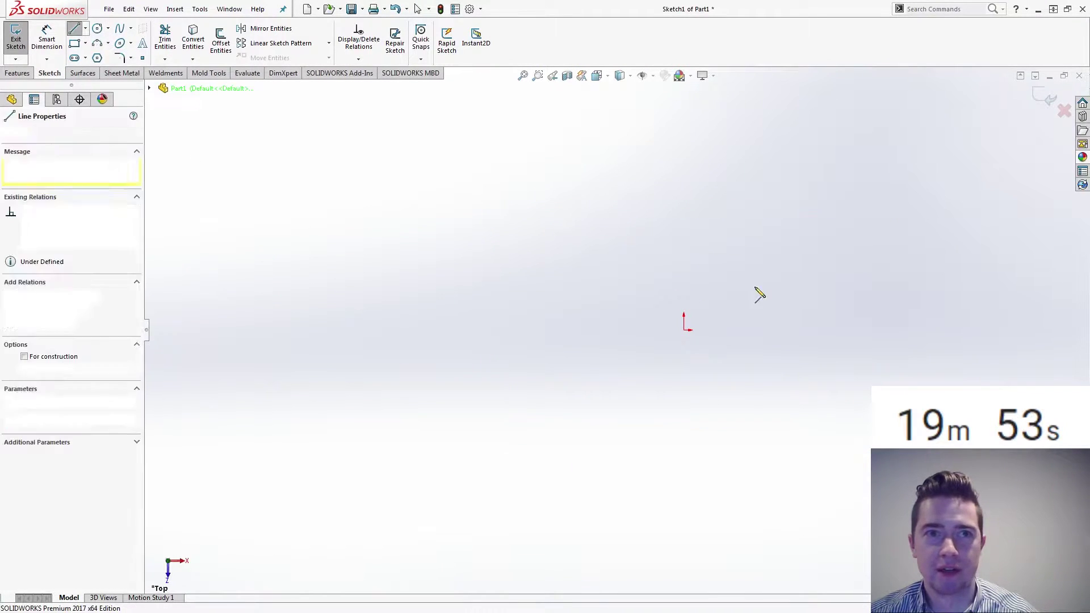
left_click(797, 286)
key("Escape")
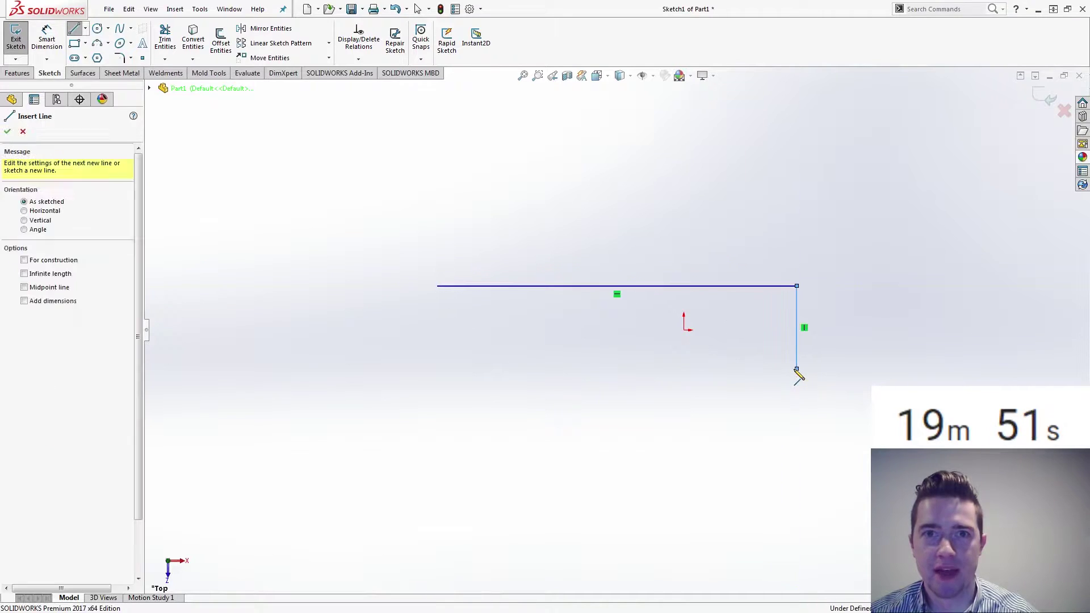
Draw an outer and an inner concentric circle at the line's left end, then exit the sketch.
right_click_drag(455, 390, 426, 307)
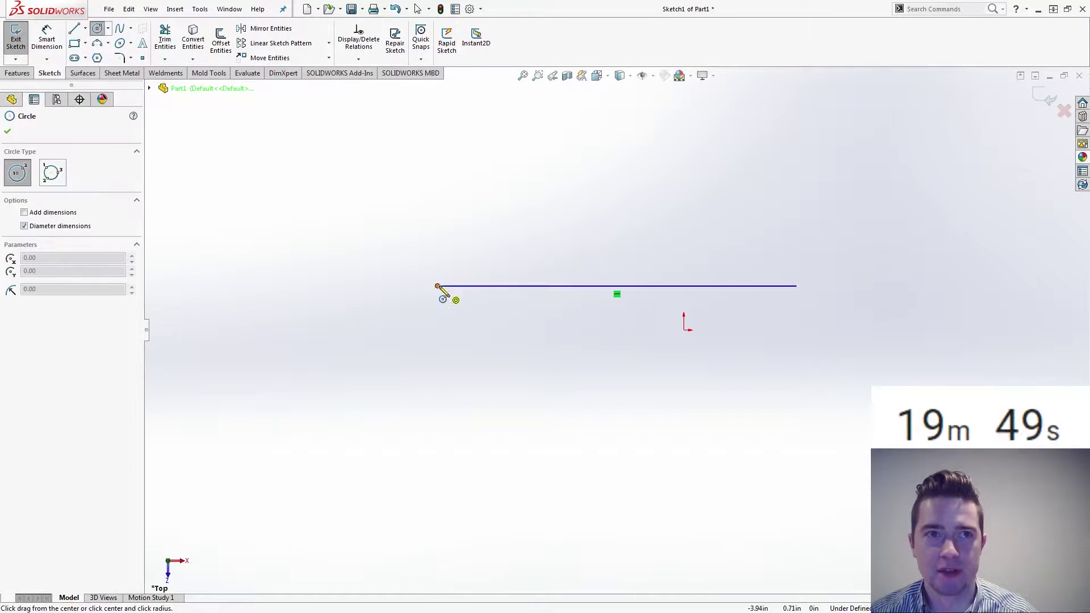
left_click(438, 285)
left_click(509, 350)
left_click(437, 285)
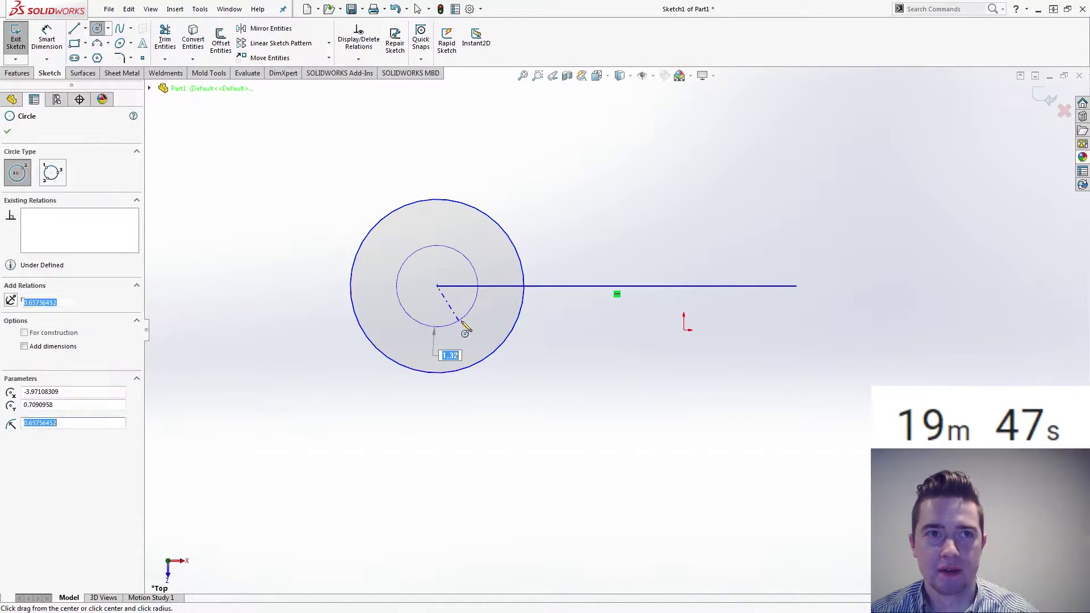
left_click(462, 318)
left_click(606, 364)
key("Escape")
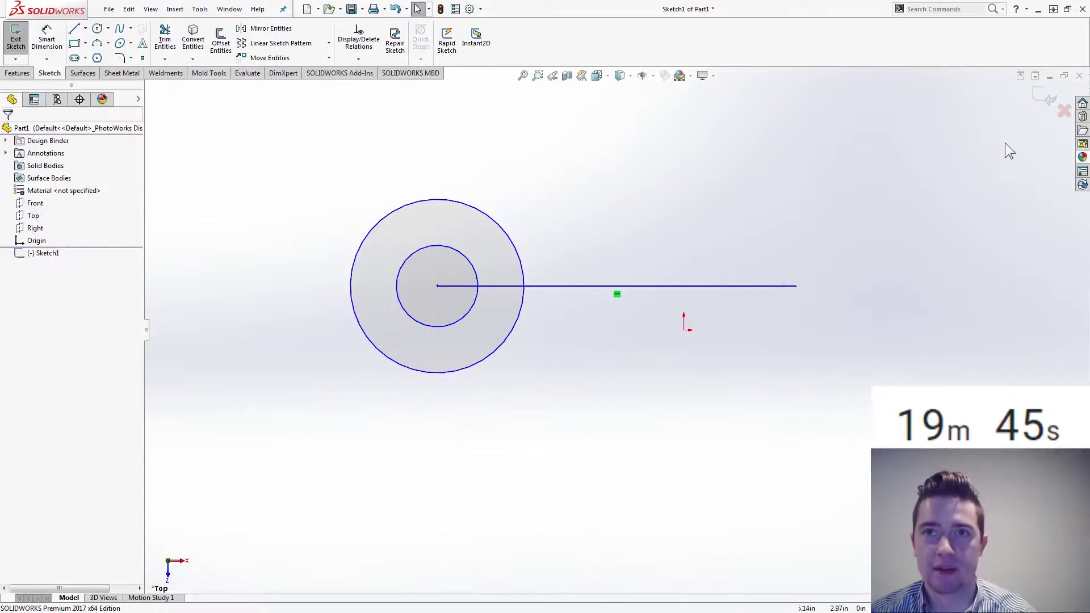
left_click(1042, 96)
left_click(905, 351)
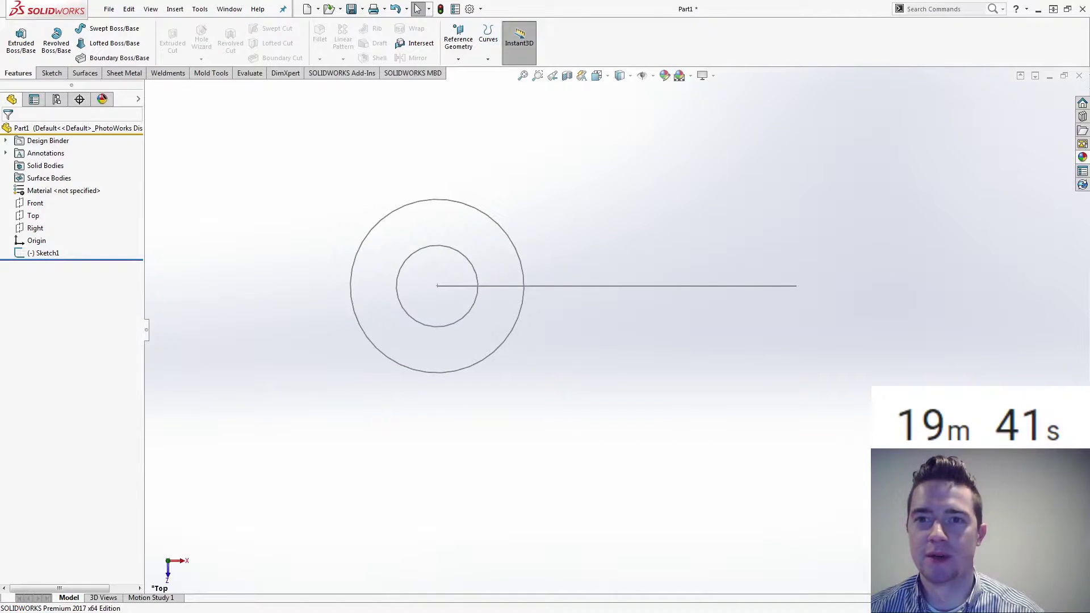
In Sketch1, dimension the inner circle ⌀15 and the gap between the circles 7.
double_click(510, 333)
right_click_drag(593, 454, 594, 384)
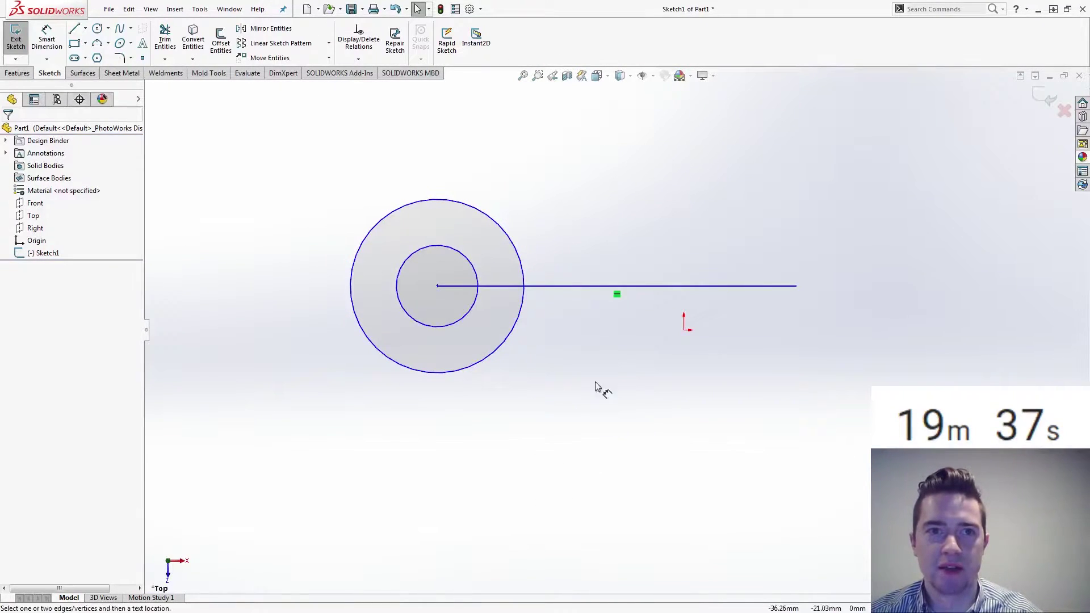
left_click(438, 327)
left_click(356, 413)
type("15")
key("Return")
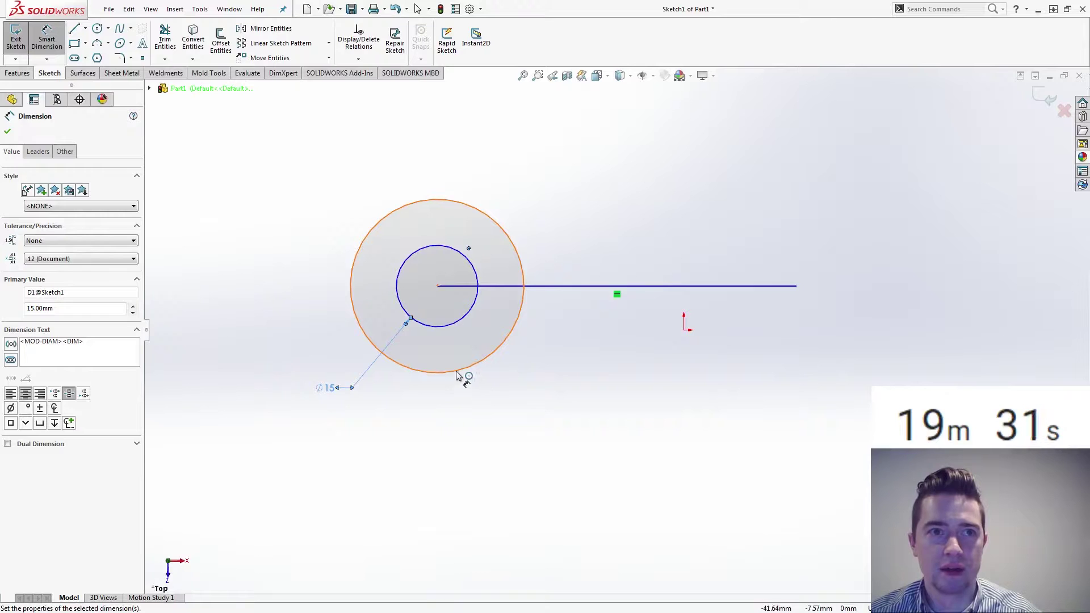
left_click(418, 372)
left_click(430, 330)
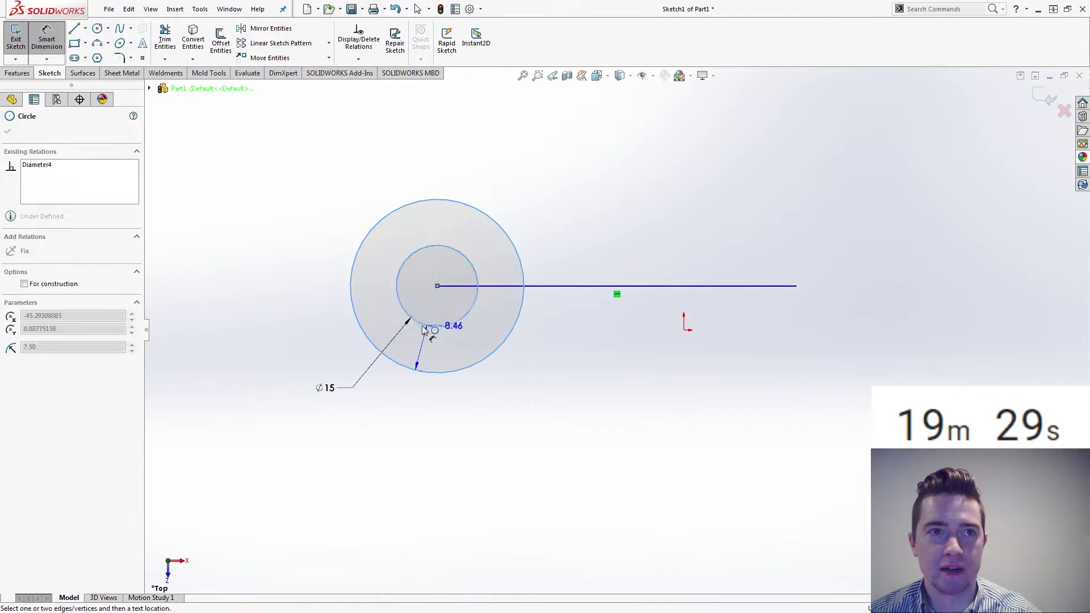
left_click(293, 354)
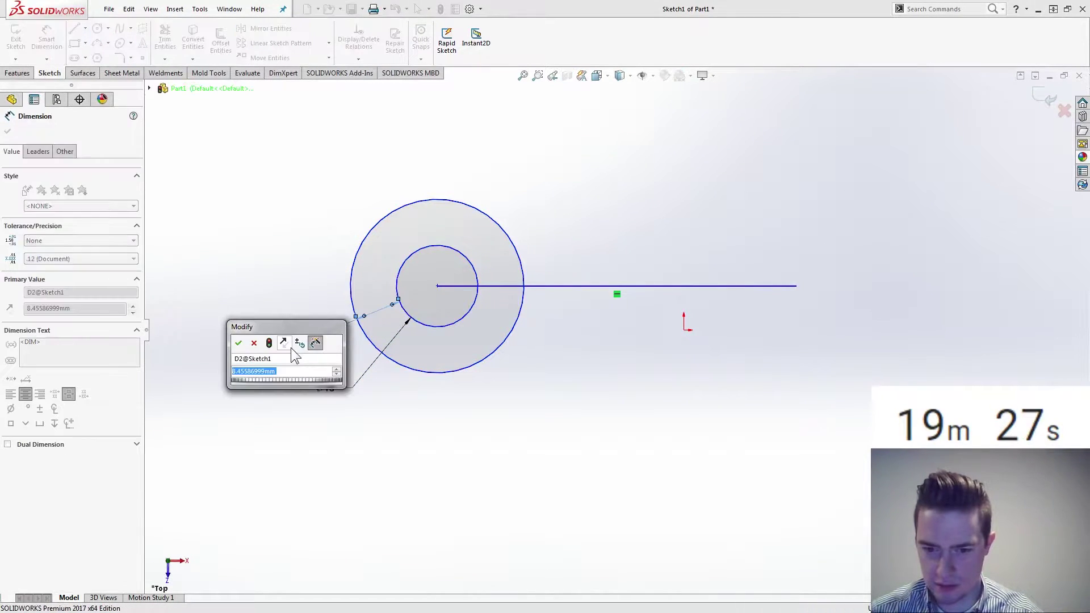
type("7")
key("Return")
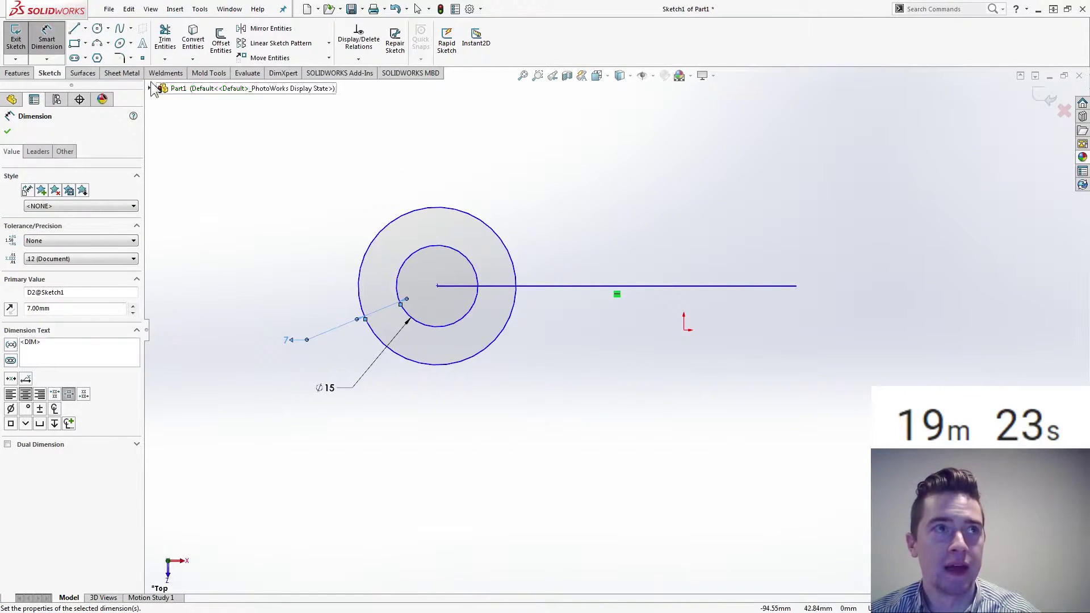
Draw a vertical line rising from the horizontal line's right end.
left_click(74, 28)
left_click(892, 169)
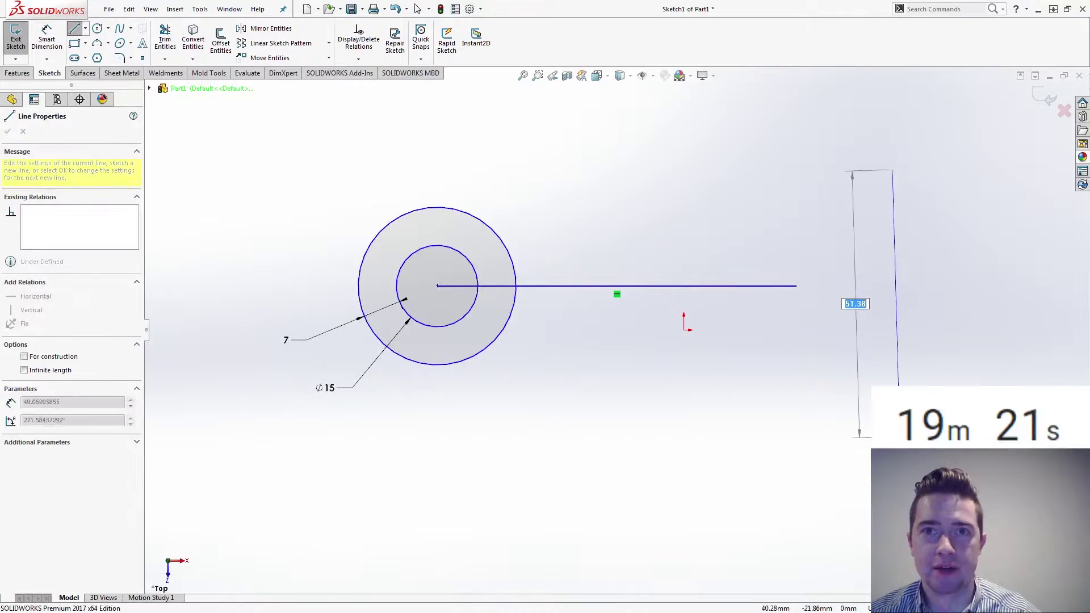
double_click(797, 286)
key("Escape")
key("Escape")
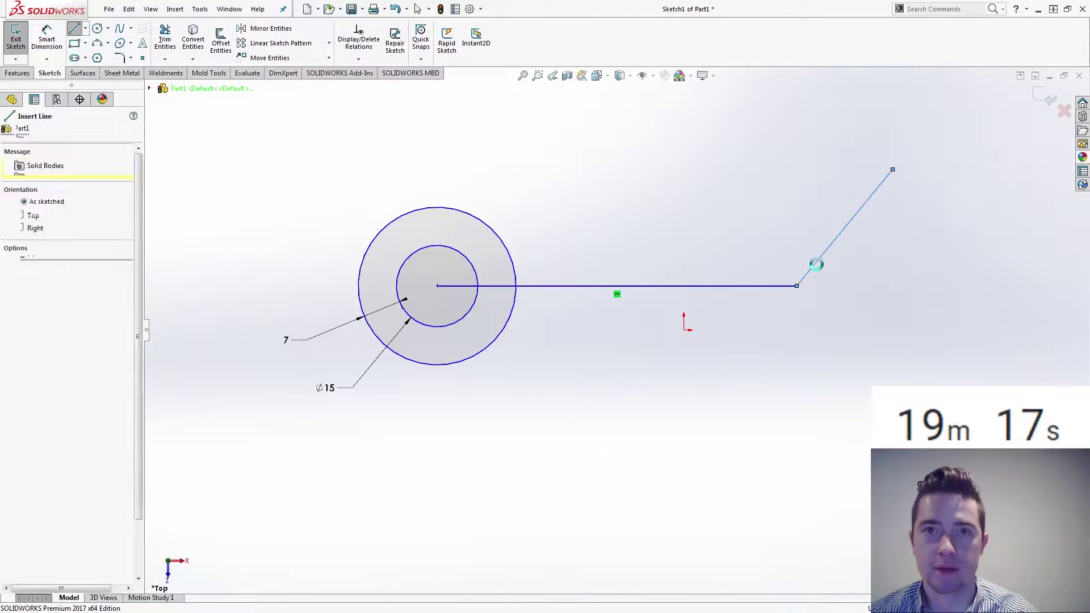
left_click(816, 264)
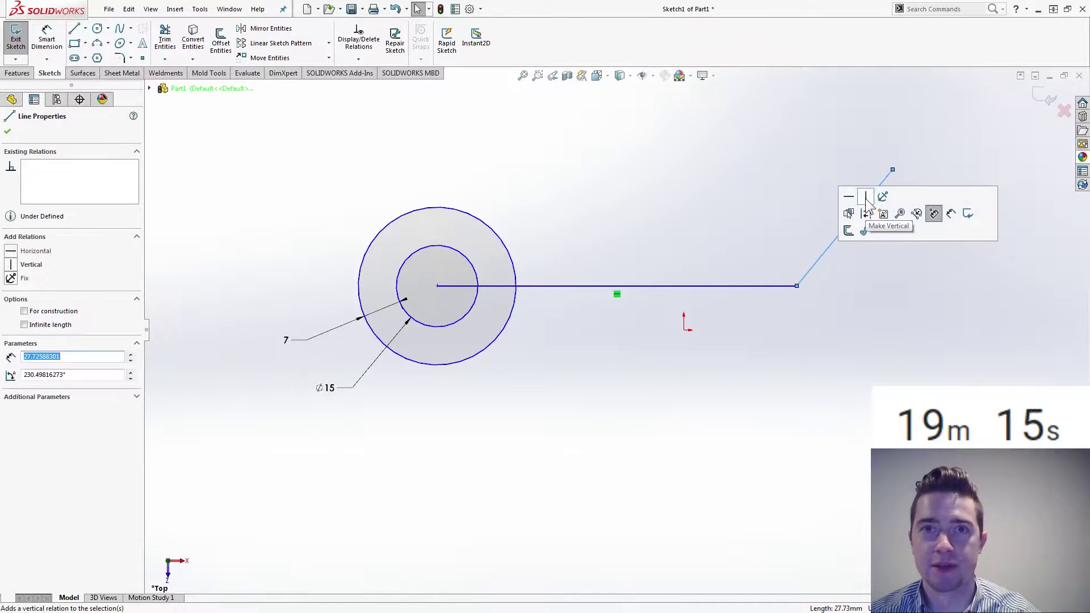
left_click(866, 196)
key("Escape")
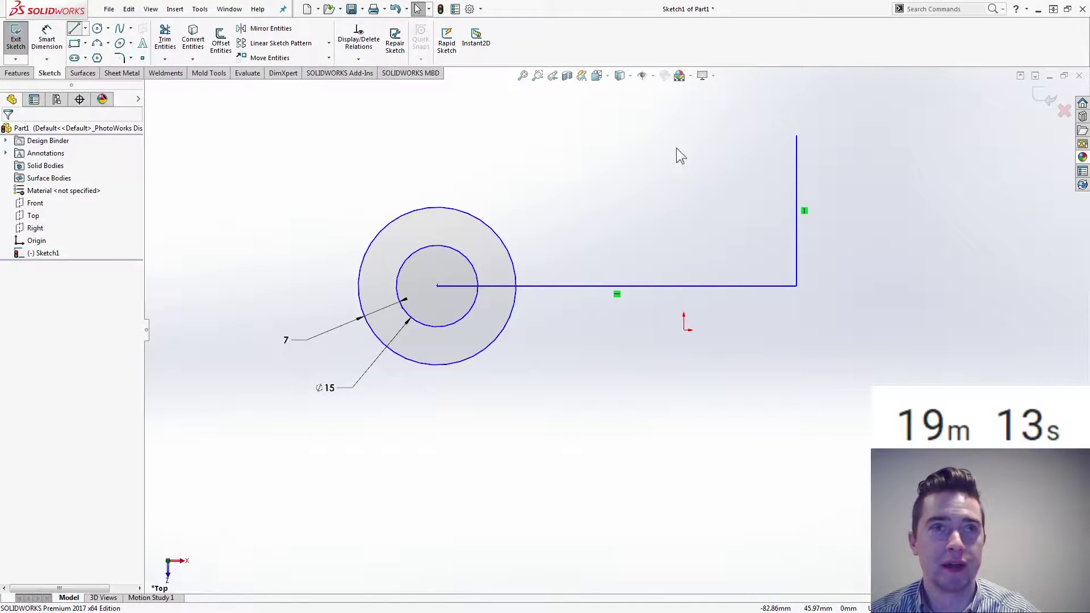
Draw a sloped line from the vertical line's top, tangent to the outer circle, then drag to test.
key("l")
left_click(796, 136)
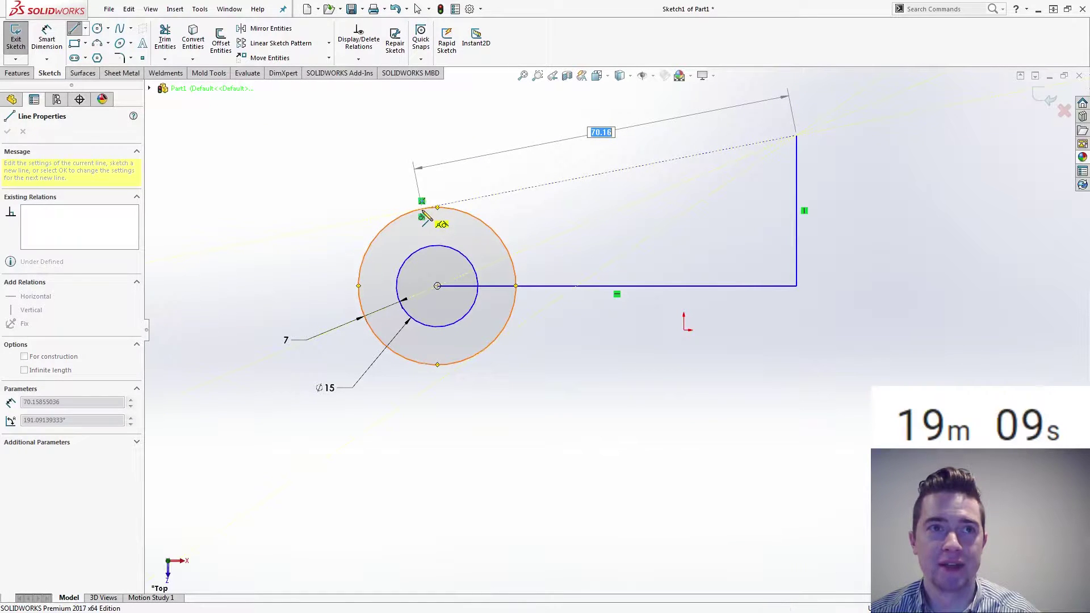
left_click(424, 212)
key("Escape")
key("Escape")
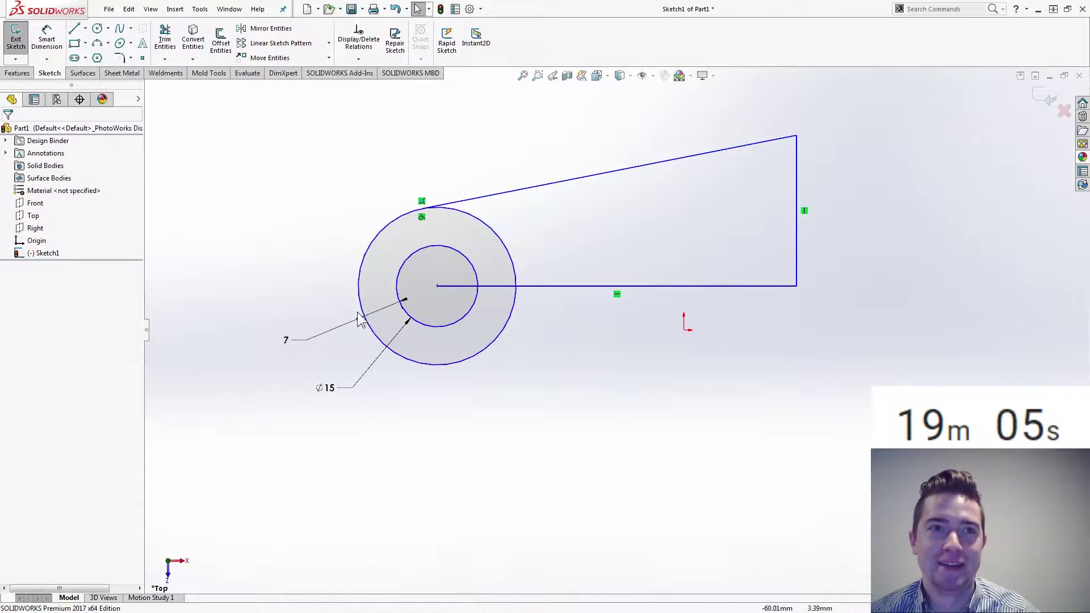
left_click(438, 288)
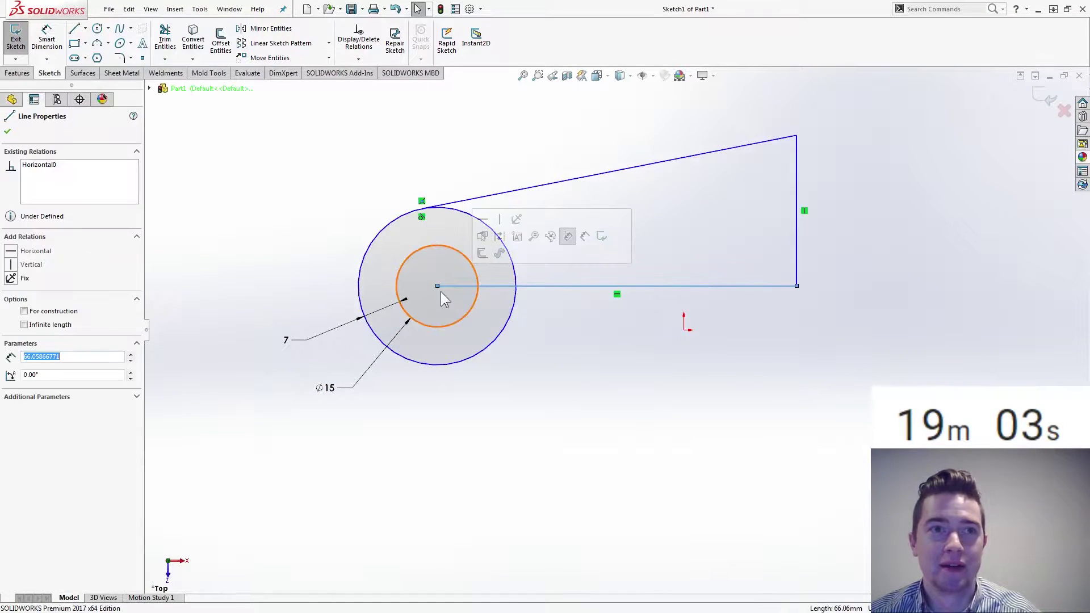
left_click_drag(437, 287, 446, 313)
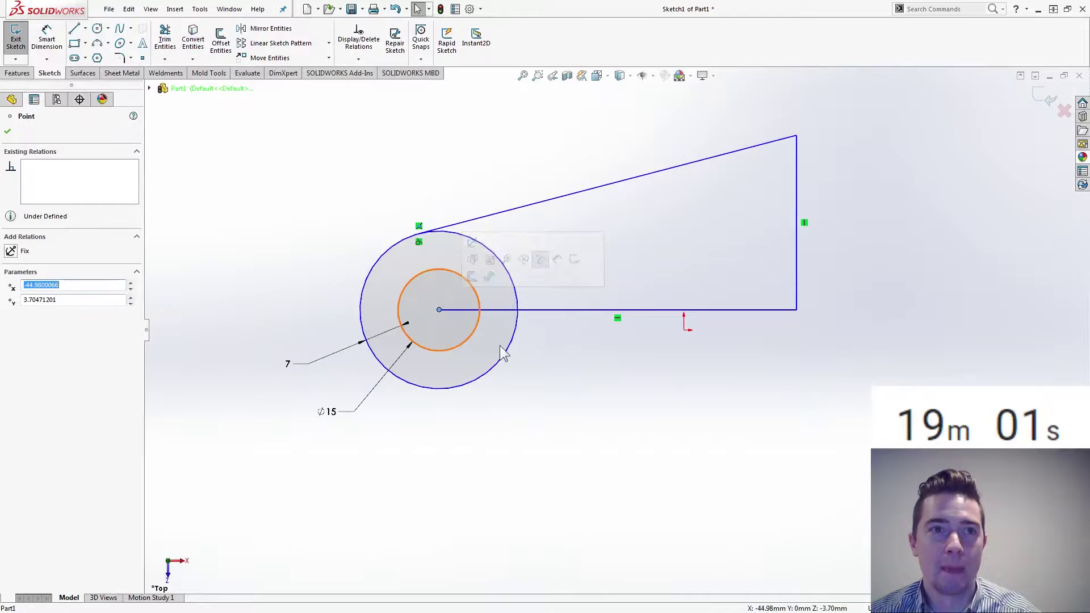
left_click(568, 376)
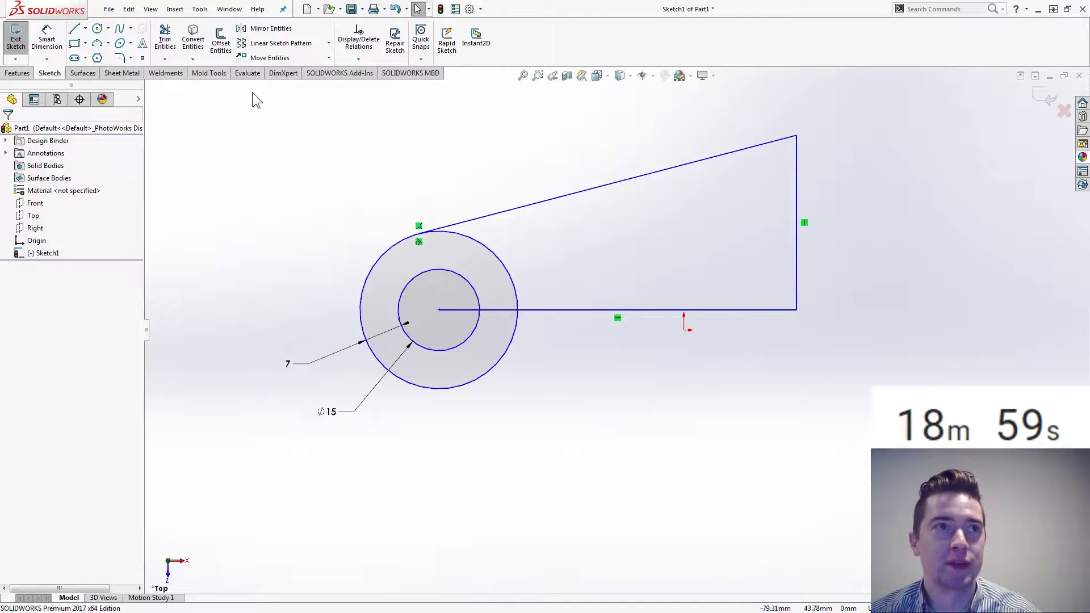
Extend the base line through the inner circle to the outer circle.
left_click(167, 59)
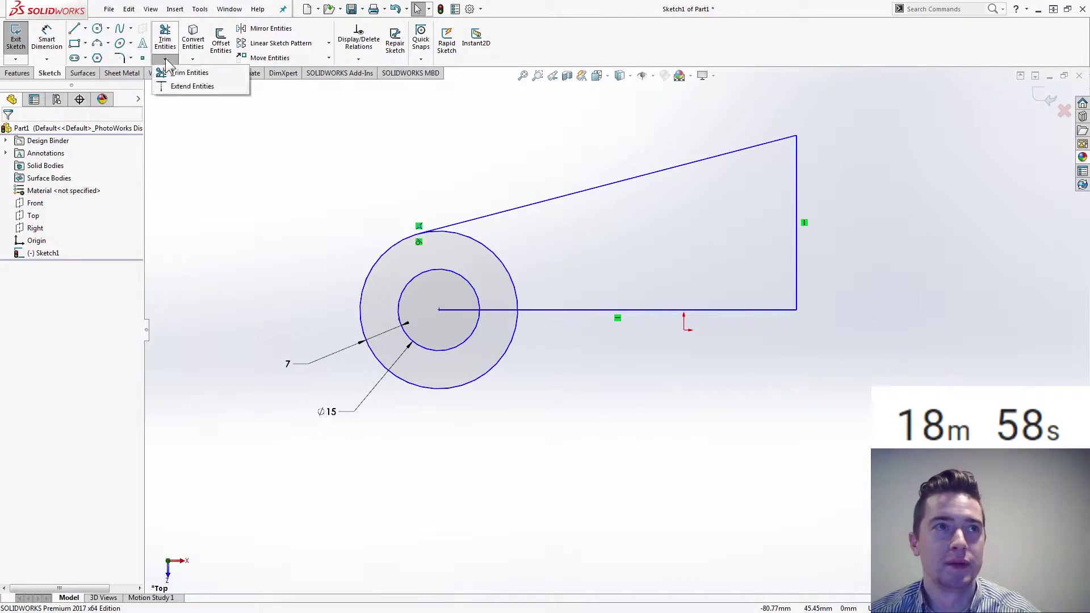
left_click(181, 86)
left_click(444, 311)
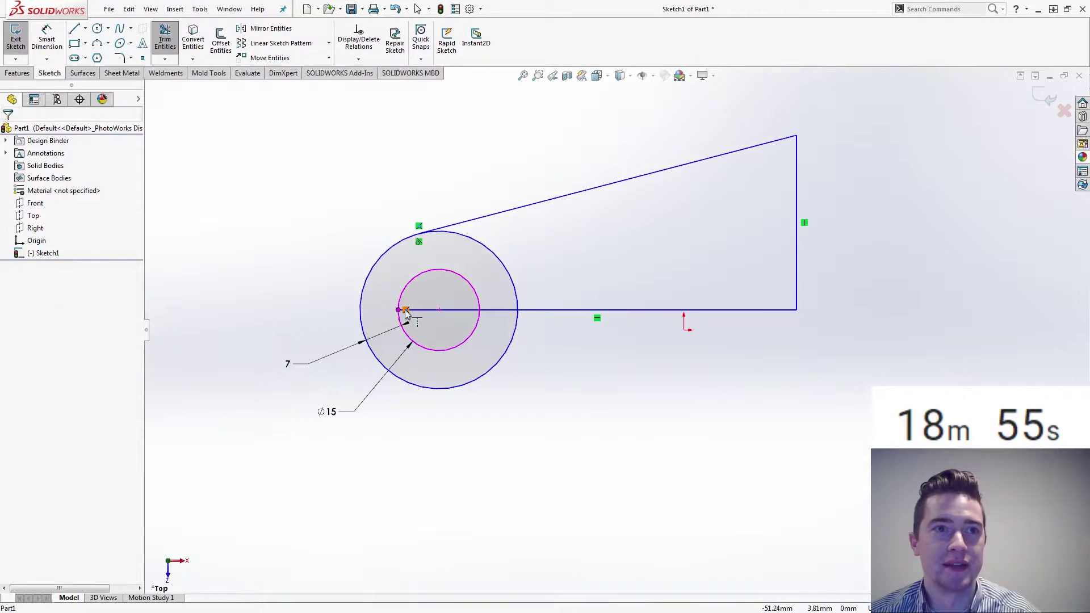
left_click(417, 313)
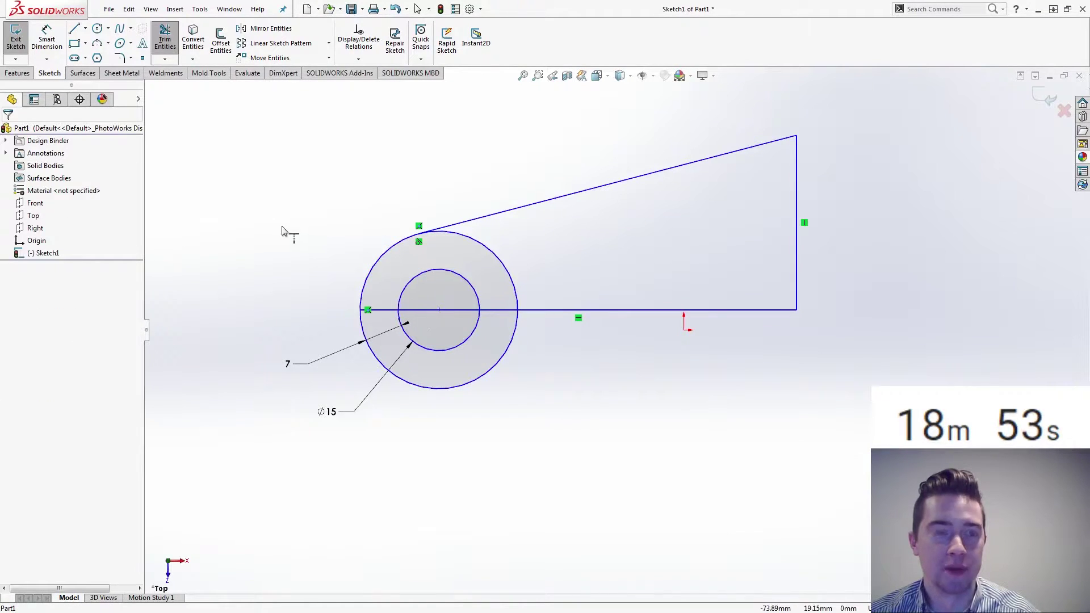
key("Escape")
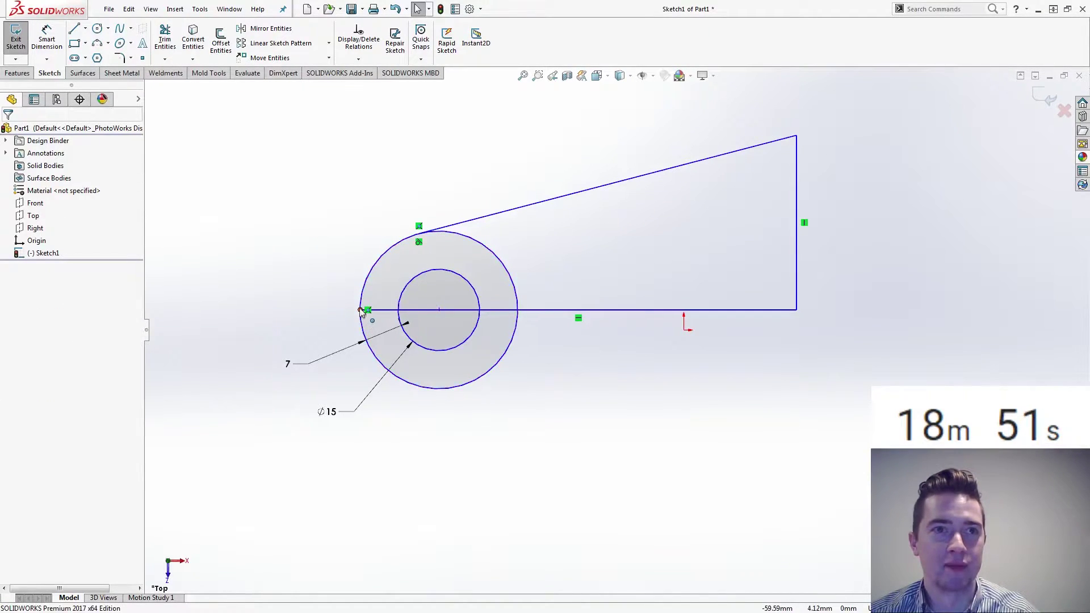
mouse_move(363, 311)
left_mouse_down()
mouse_move(426, 326)
mouse_move(429, 316)
mouse_move(372, 281)
left_mouse_up()
Make the base line coincident with the circle centre and snap its left end to the origin.
left_click(451, 281)
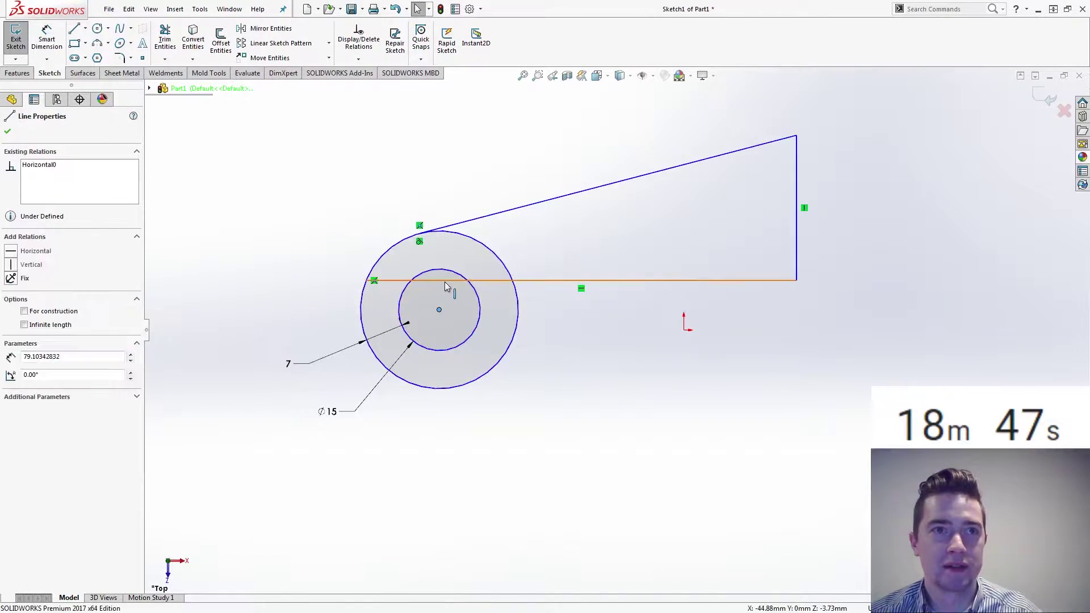
left_click(439, 309, "ctrl")
left_click(492, 214)
key("Escape")
left_click_drag(362, 310, 684, 331)
left_click_drag(796, 221, 1030, 241)
scroll(933, 331, "up", 2)
scroll(933, 330, "up", 4)
Dimension the angle between the base line and the sloped line to 7°.
left_click(805, 375)
right_click_drag(804, 374, 805, 291)
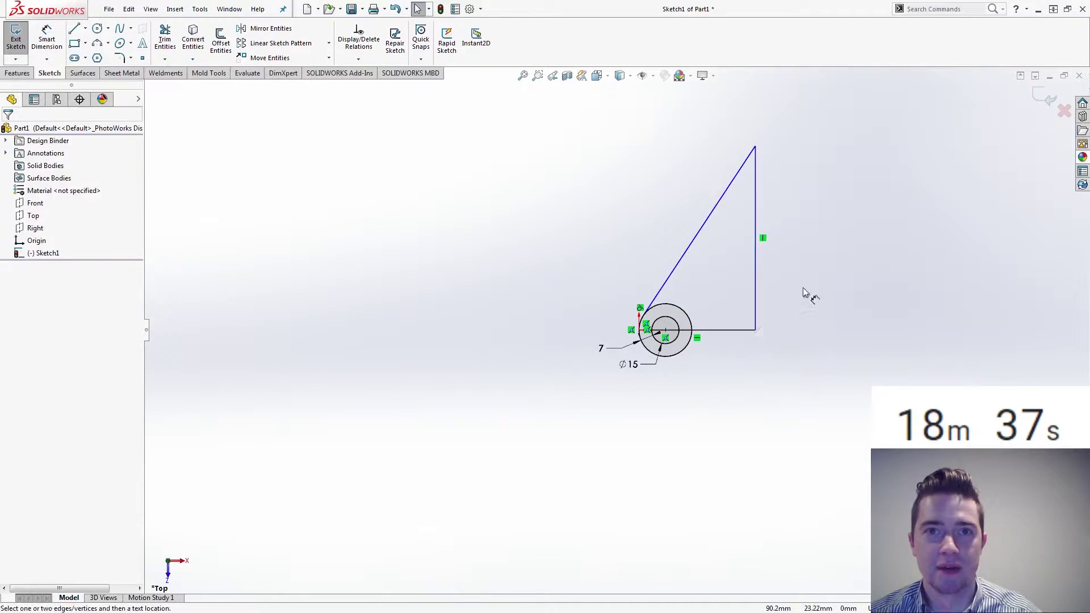
left_click(708, 334)
left_click(676, 263)
left_click(703, 287)
type("7234277deg")
key("Return")
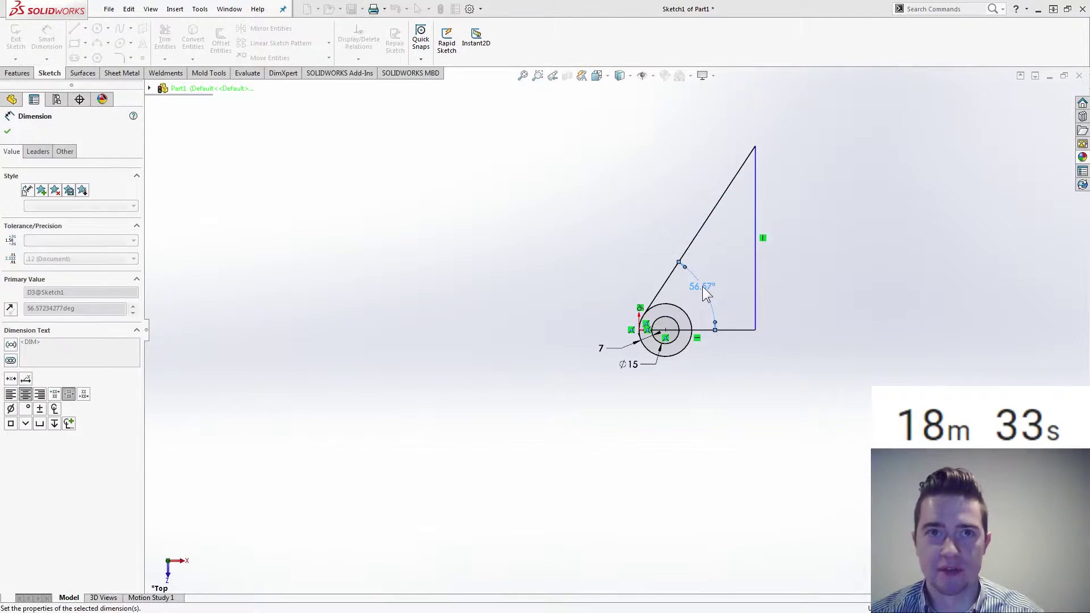
scroll(805, 302, "down", 2)
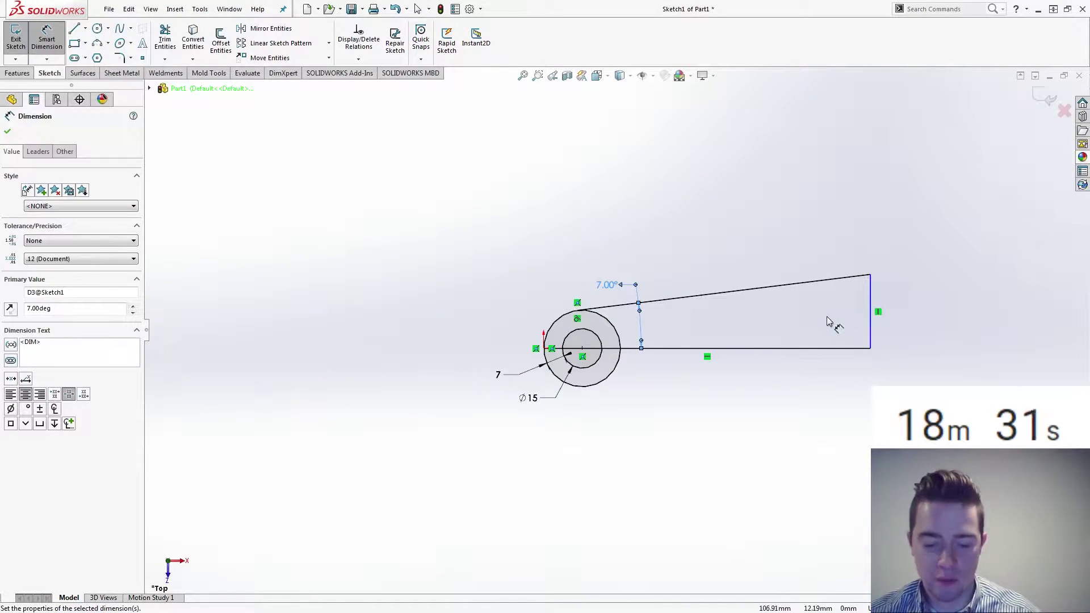
key("Escape")
left_click_drag(870, 329, 902, 327)
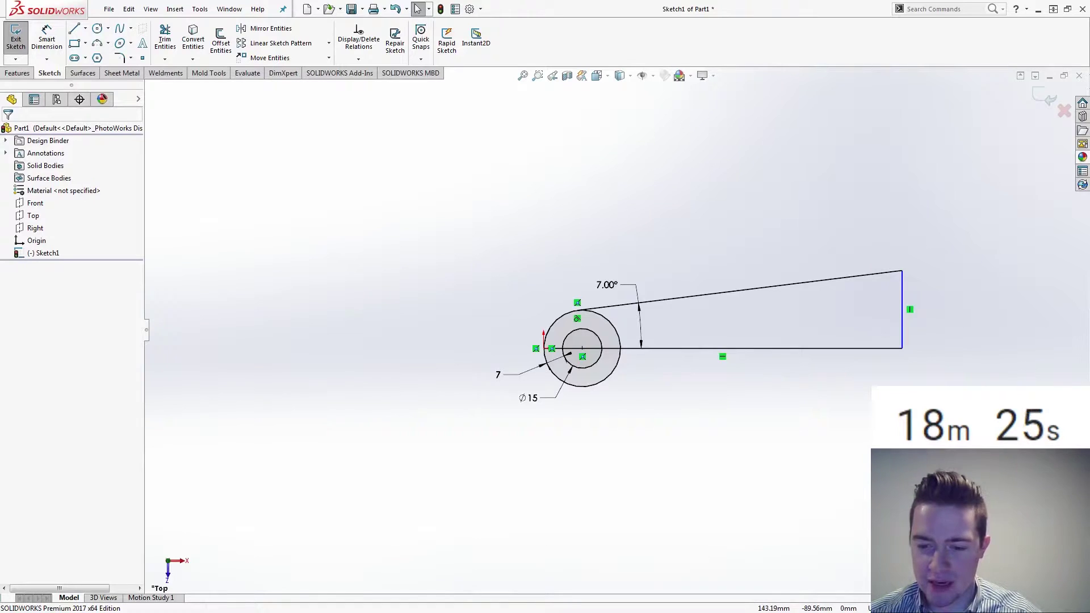
Switch to the Model-Mania-2002-Phase-1.pdf drawing in Acrobat Reader.
left_click(494, 593)
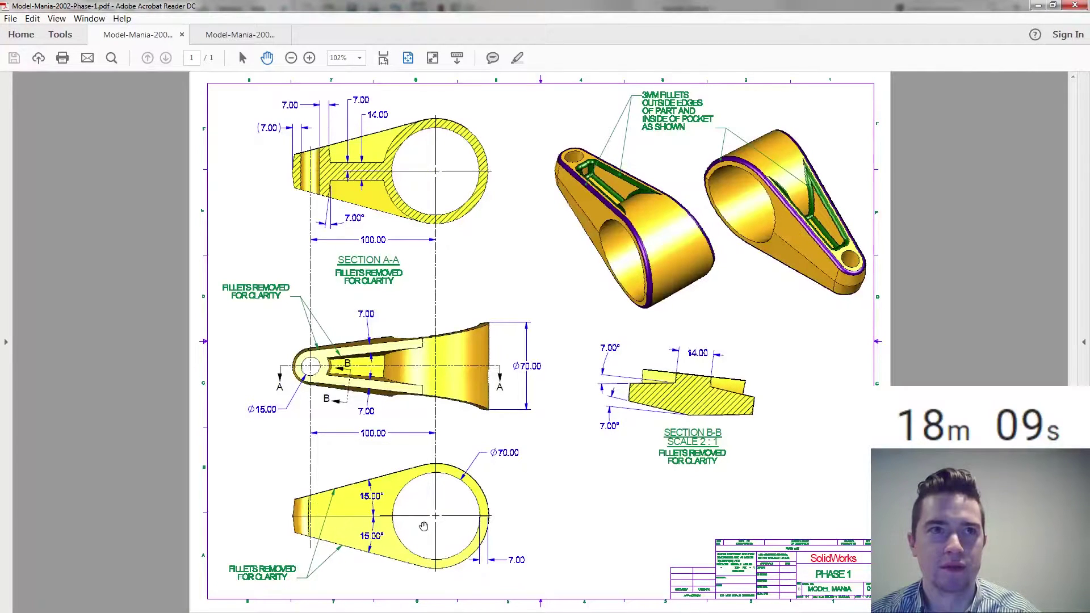
Back in SOLIDWORKS, draw a large centre-point circle on the base line near the vertical end.
key("alt+Tab")
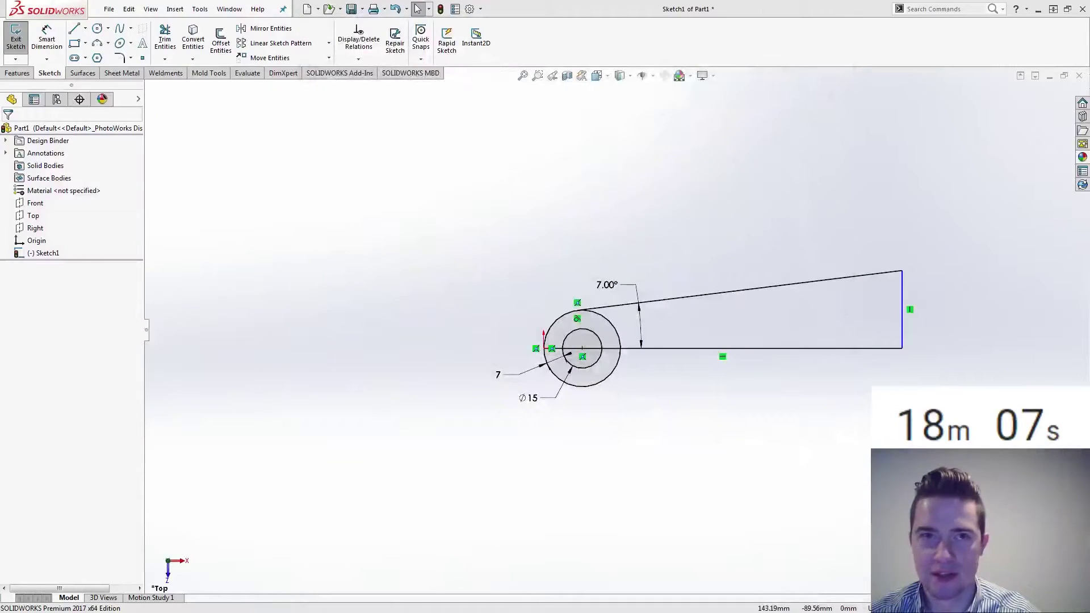
left_click(108, 29)
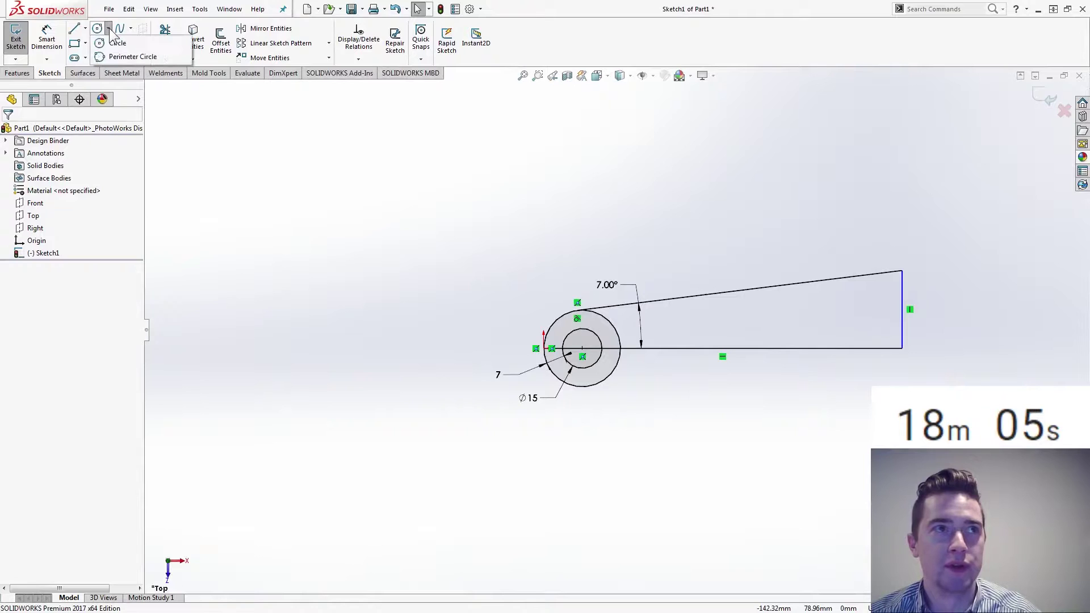
left_click(117, 43)
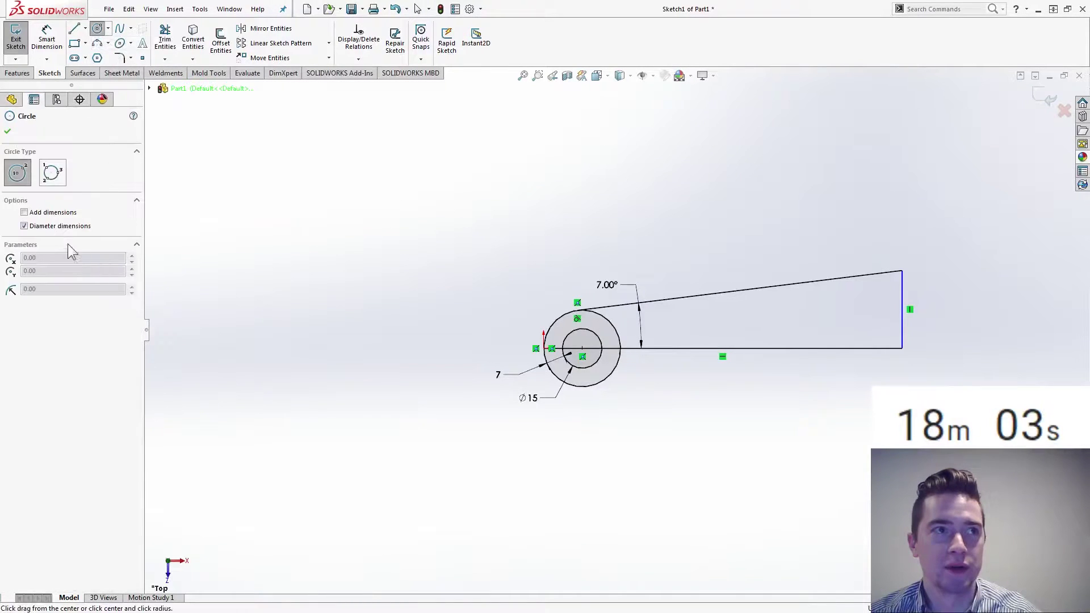
left_click(789, 348)
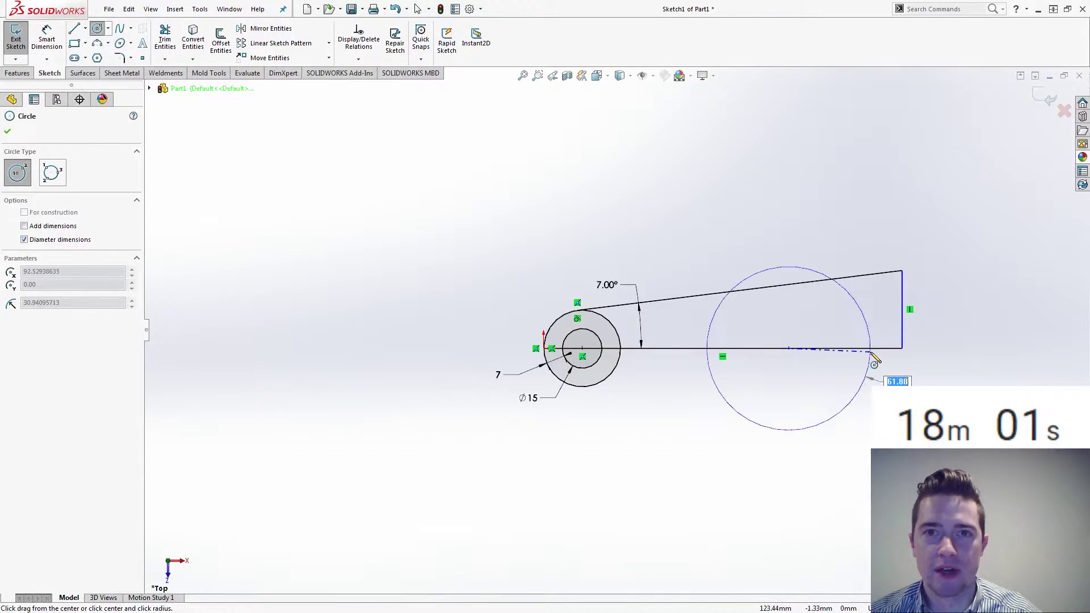
left_click(874, 355)
key("Escape")
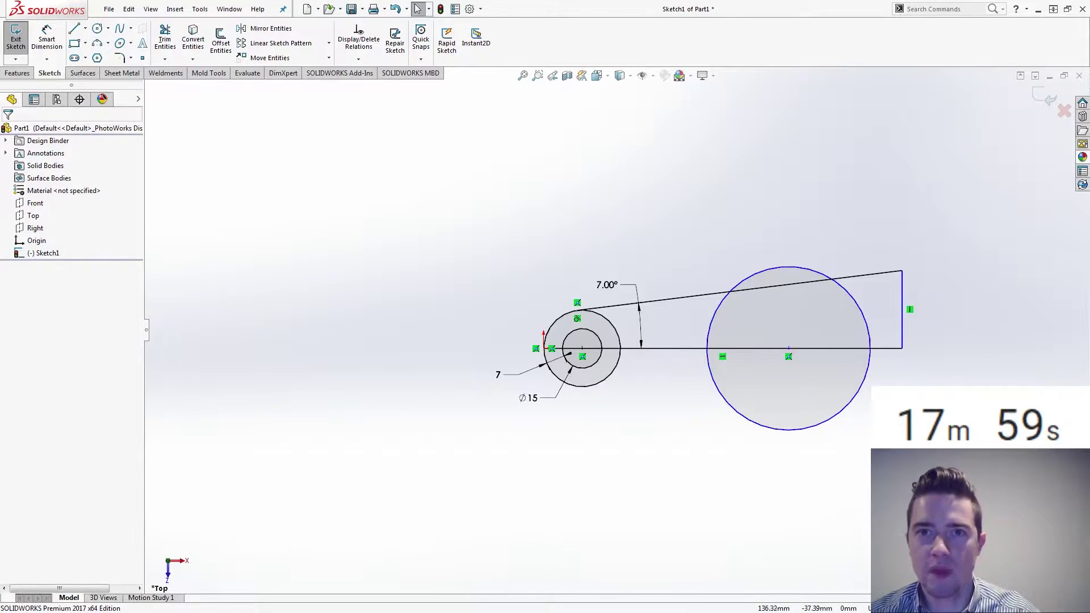
Dimension the large circle 7 from the vertical end line and 100 from the small circle's centre.
right_click_drag(905, 423, 894, 363)
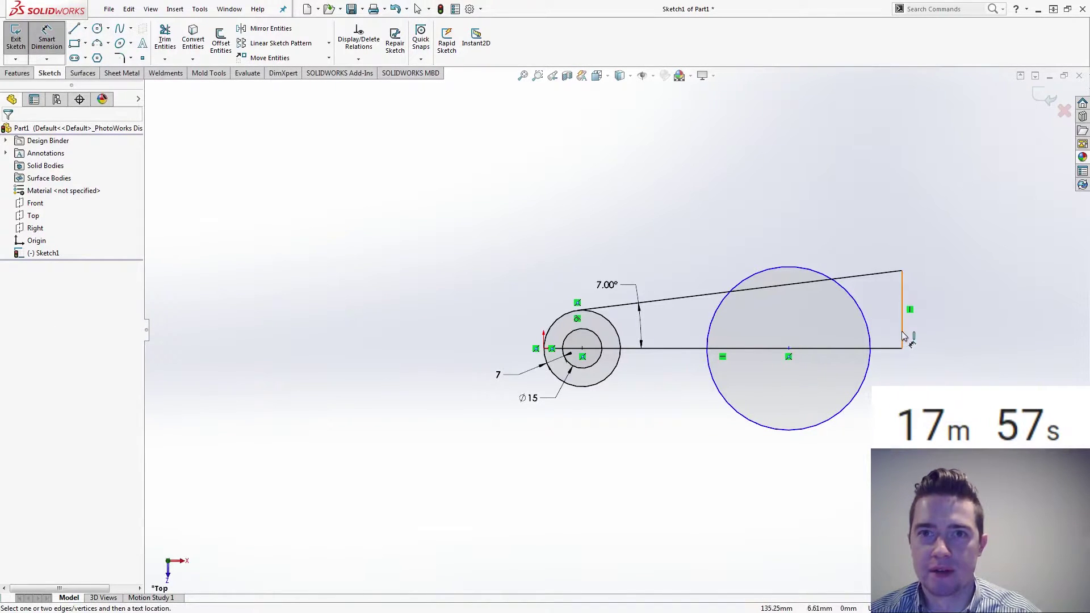
left_click(903, 336)
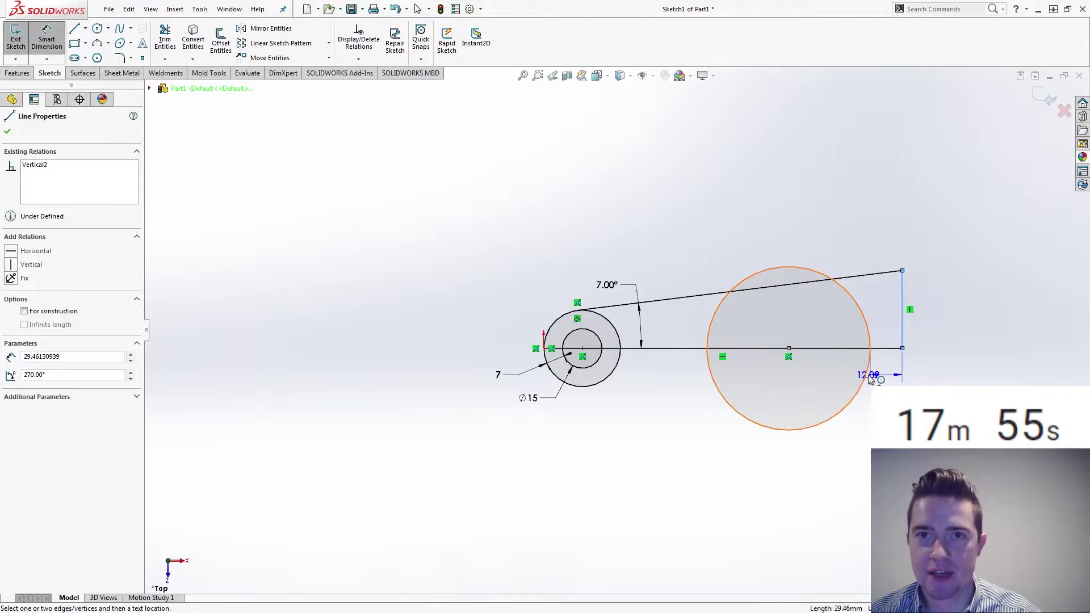
left_click(870, 378)
left_click(874, 367)
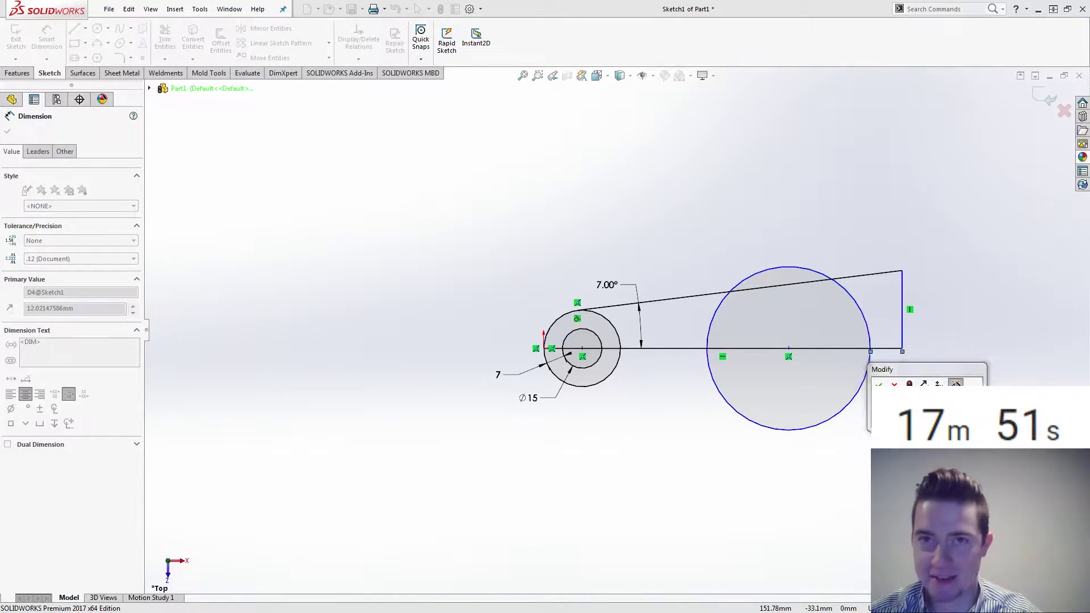
type("7")
key("Return")
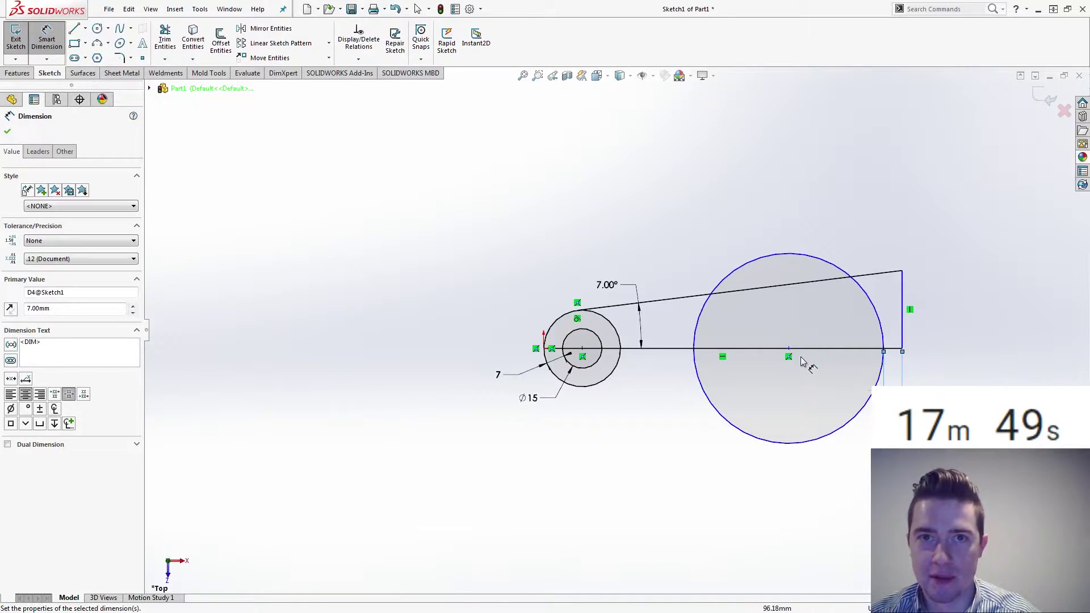
left_click(798, 447)
left_click(616, 370)
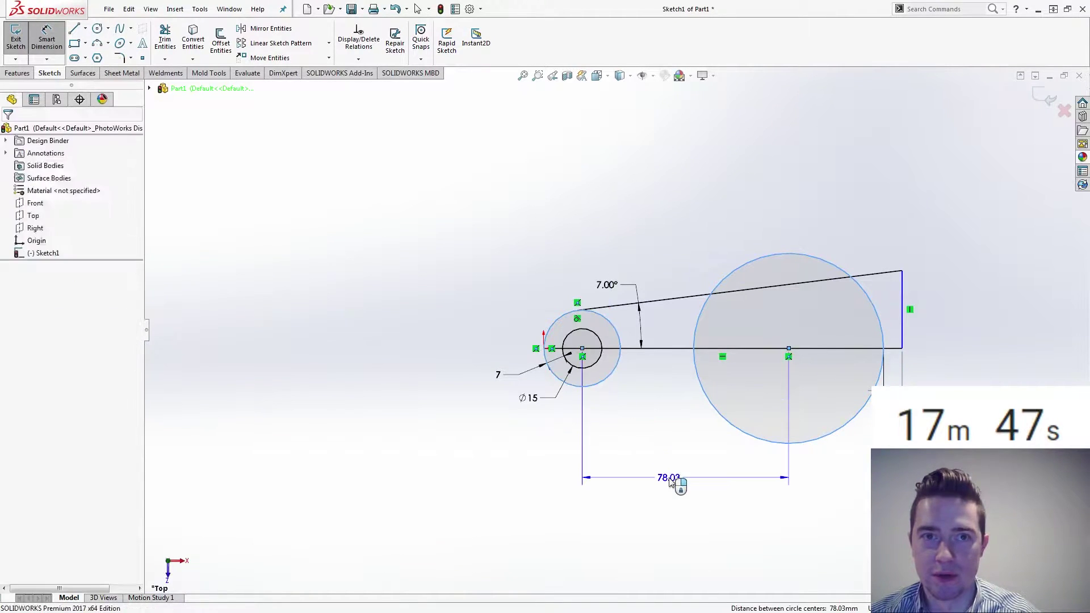
left_click(709, 487)
type("100")
key("Return")
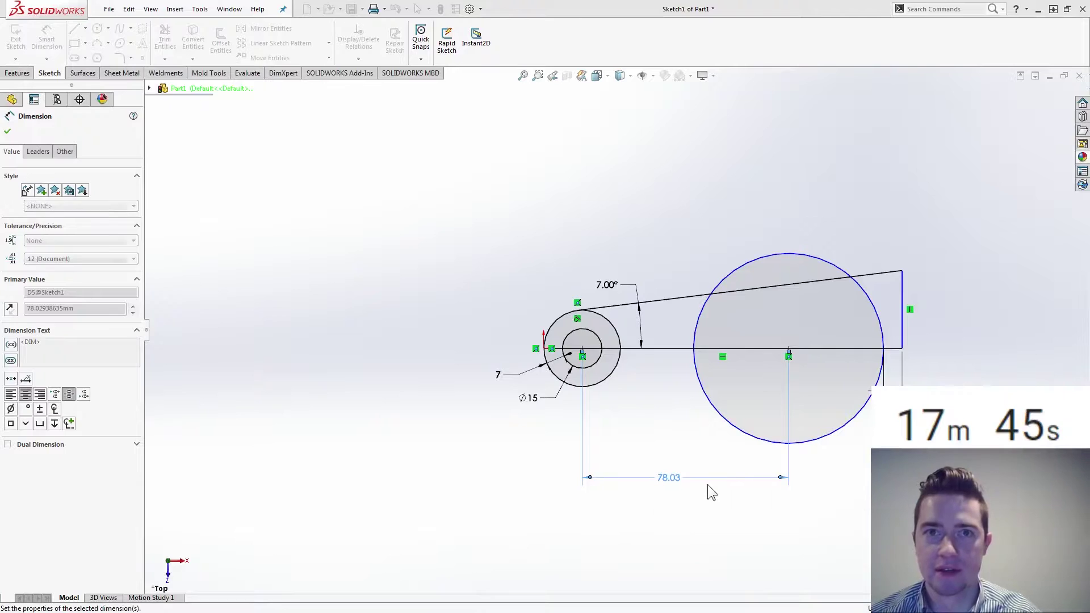
Set the large circle's diameter to 70 and make it construction geometry.
left_click(836, 316)
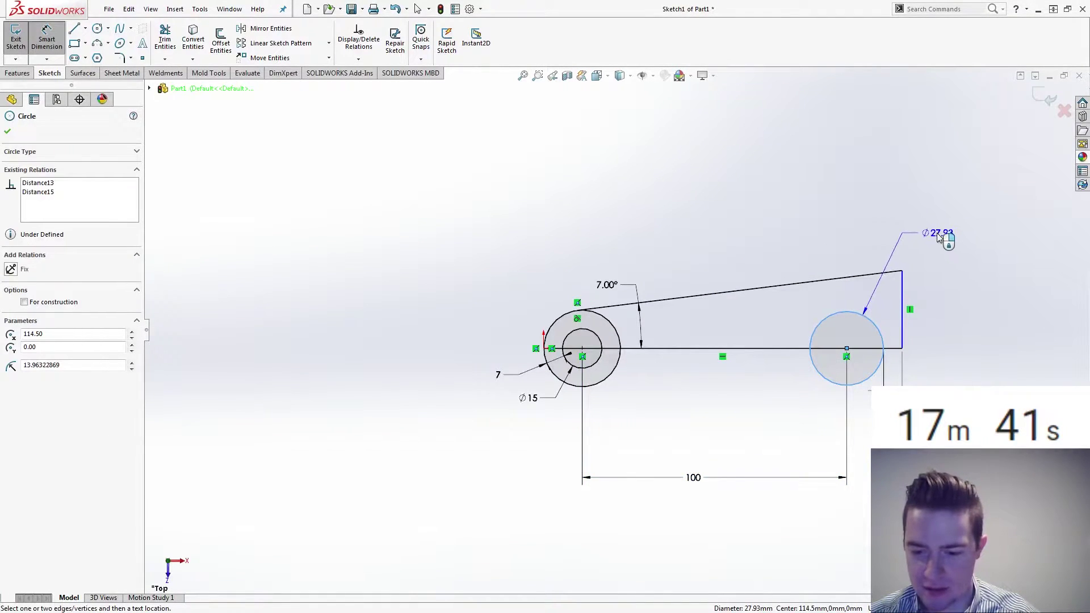
left_click(938, 235)
type("70")
key("Return")
key("Escape")
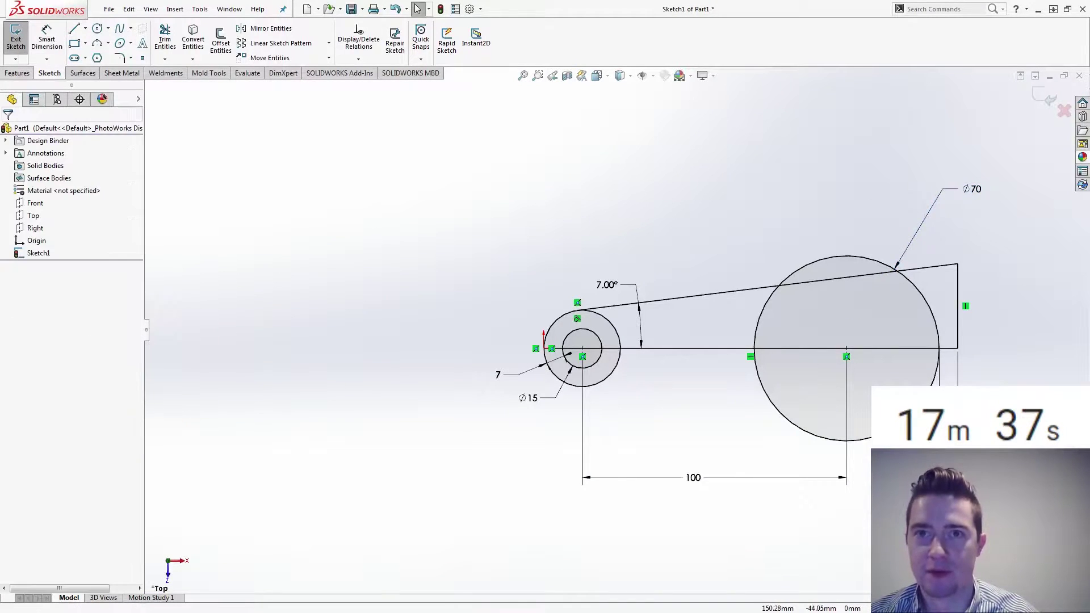
left_click(814, 264)
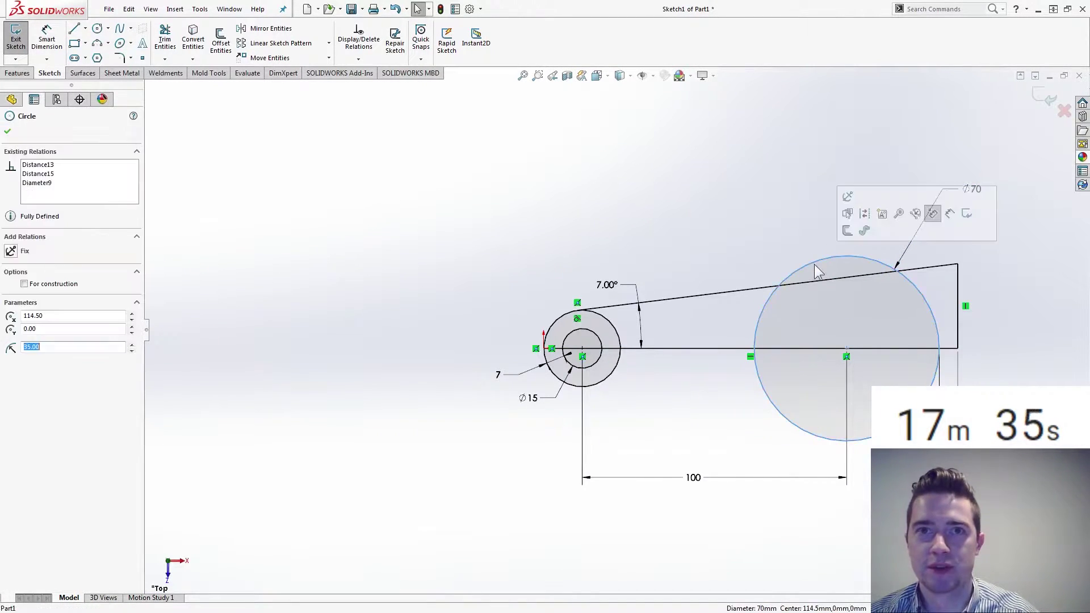
left_click(932, 213)
key("Escape")
scroll(708, 239, "up", 2)
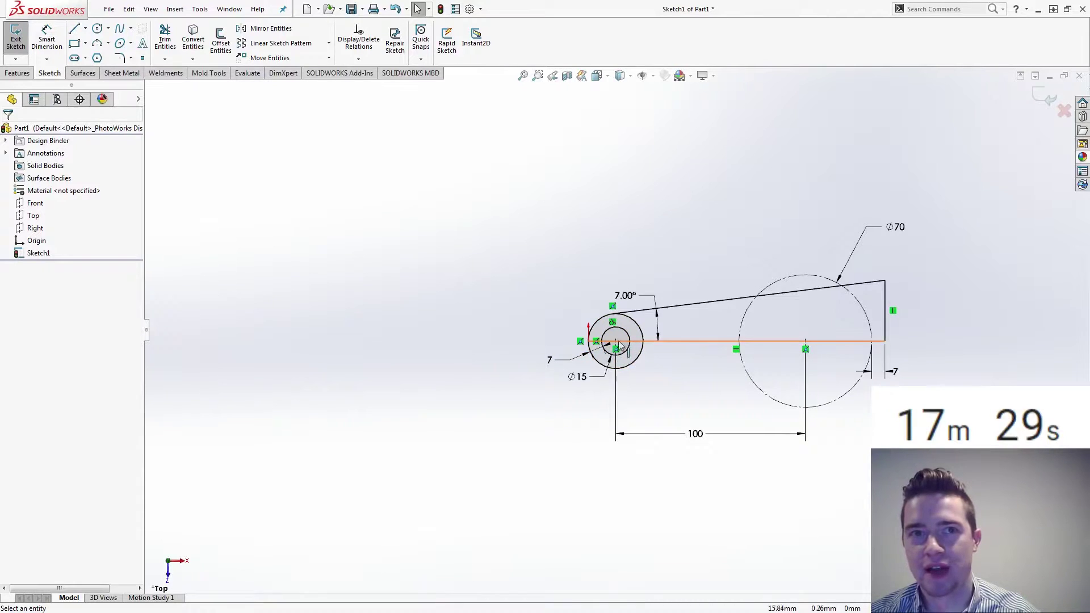
Create Boss-Extrude1, a 50 mm blind extrusion of Sketch1's ring and arm regions.
left_click(17, 73)
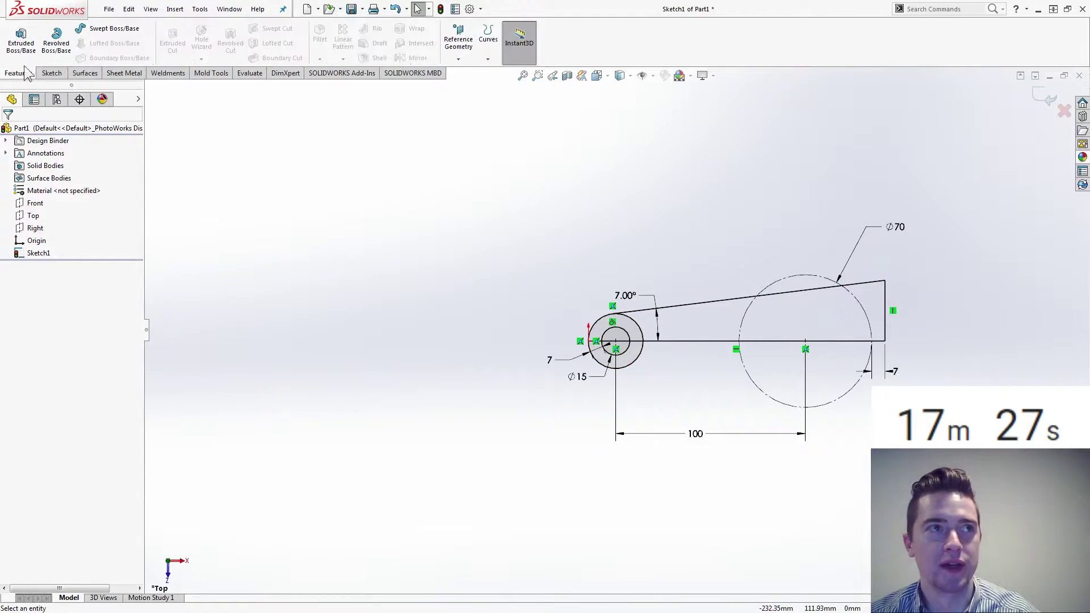
left_click(21, 39)
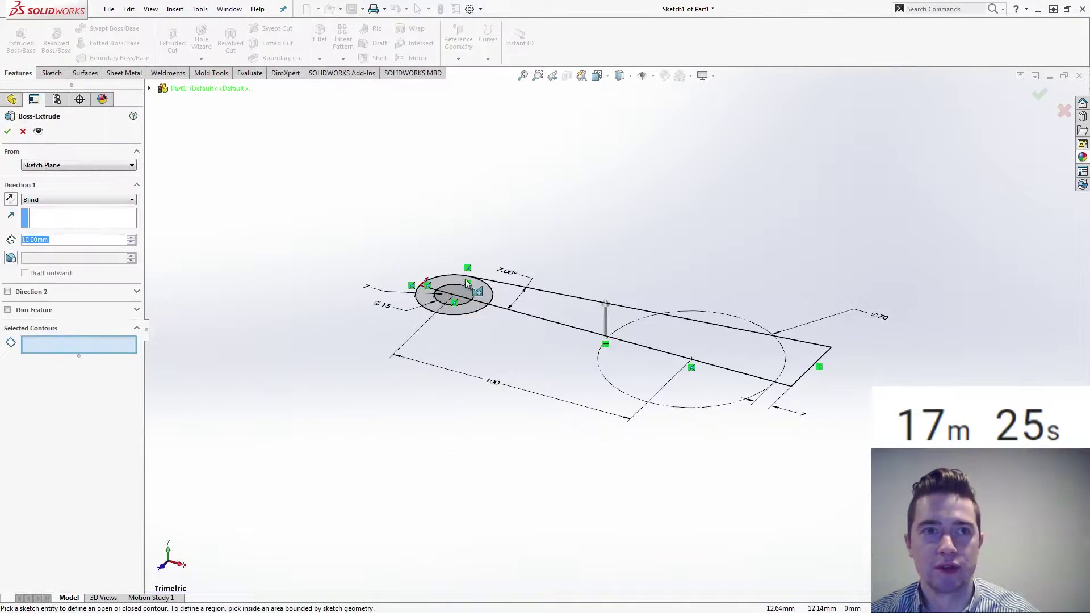
left_click(480, 294)
left_click(546, 310)
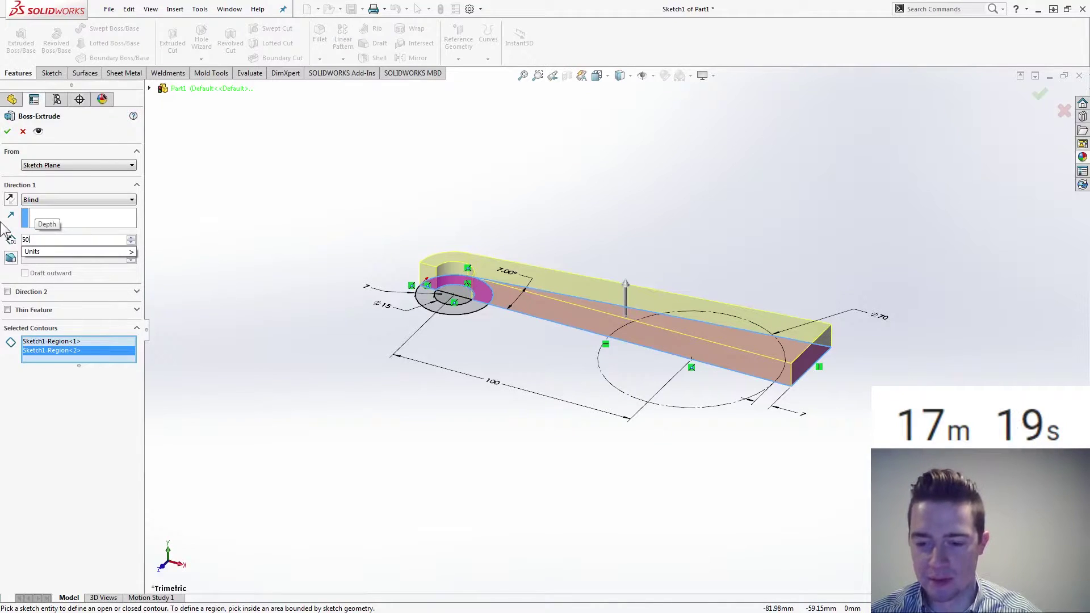
type("50")
key("Return")
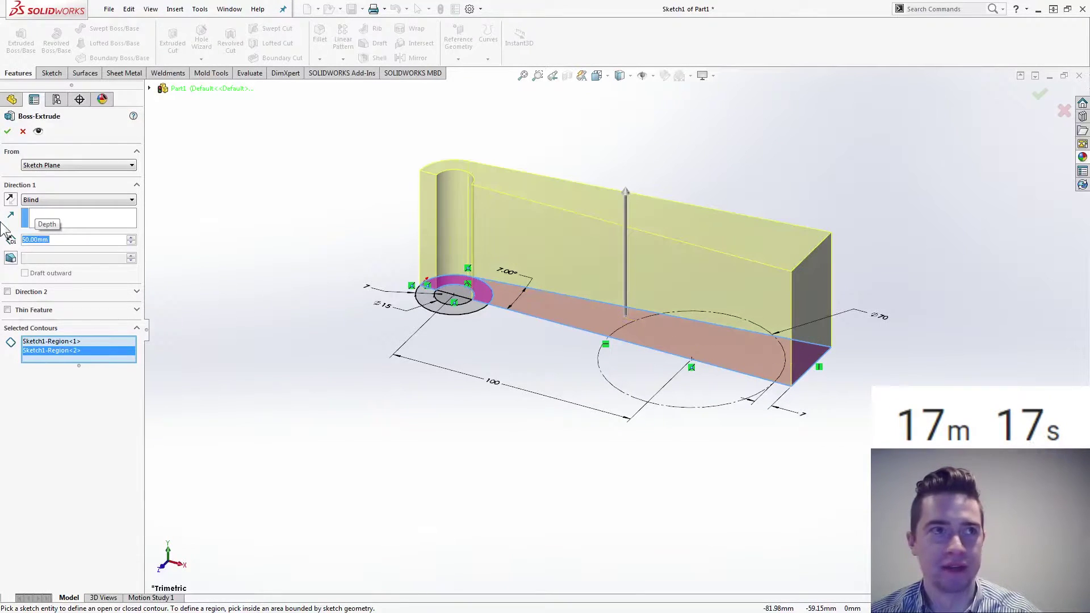
left_click(7, 131)
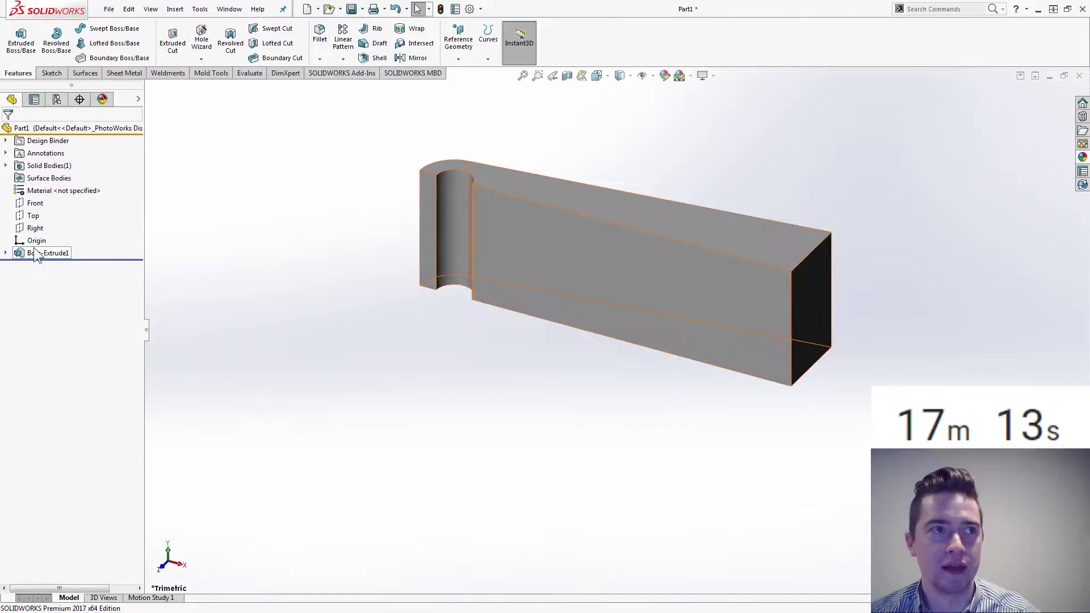
On the Front plane, sketch a vertical line, a sloped top line and a tangent arc.
left_click(35, 202)
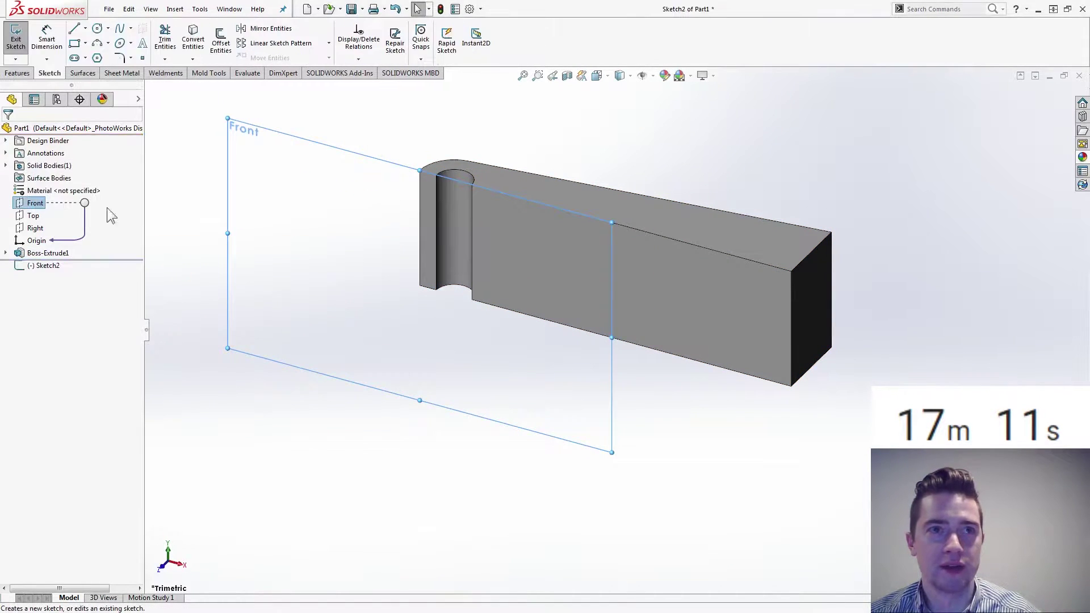
left_click(37, 172)
left_click(71, 30)
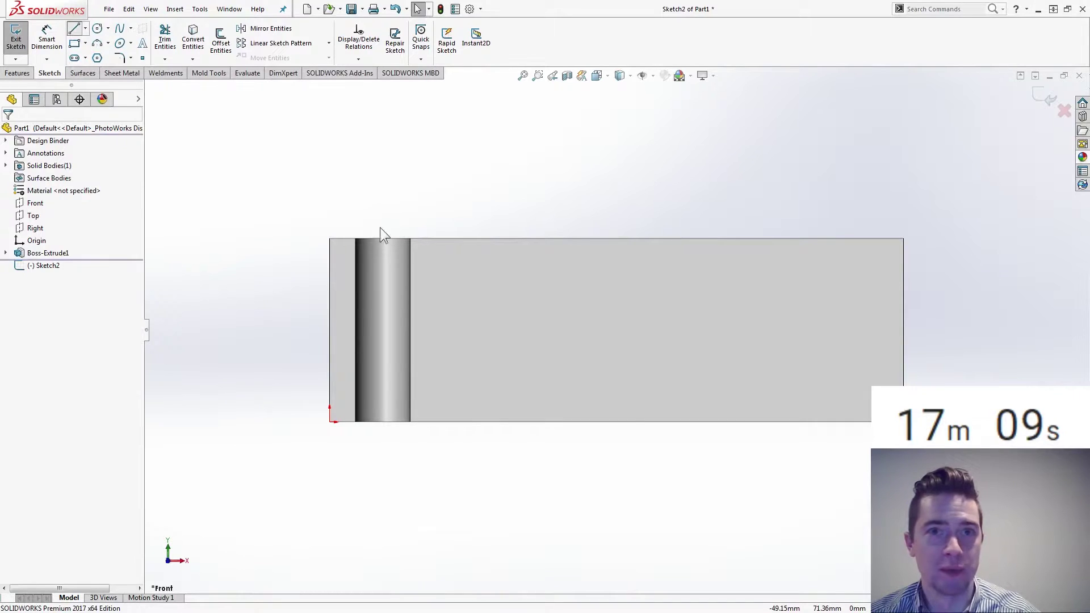
left_click(330, 421)
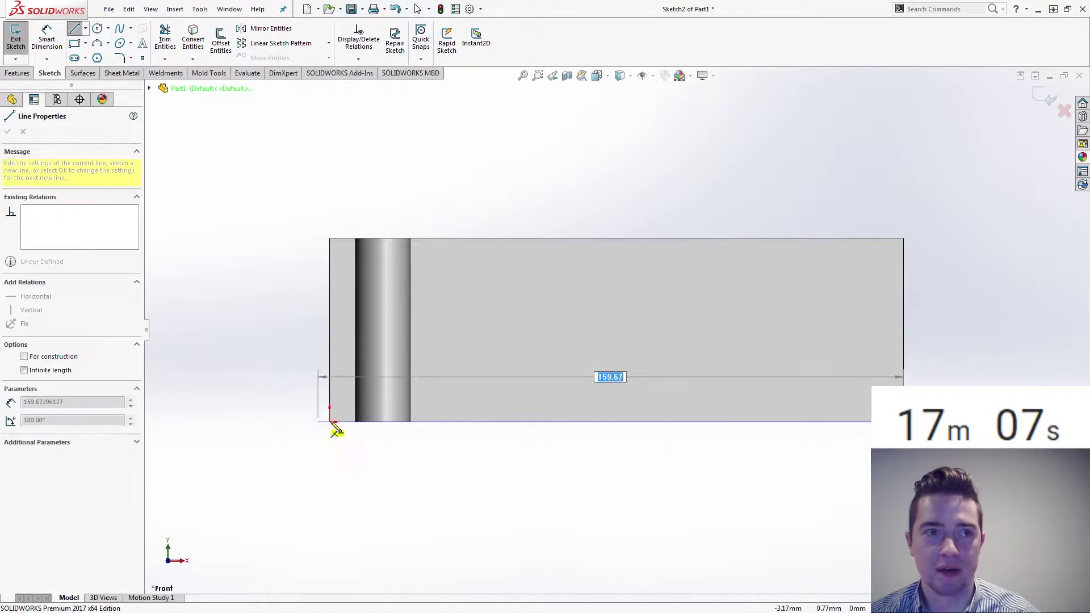
left_click(330, 381)
left_click(633, 273)
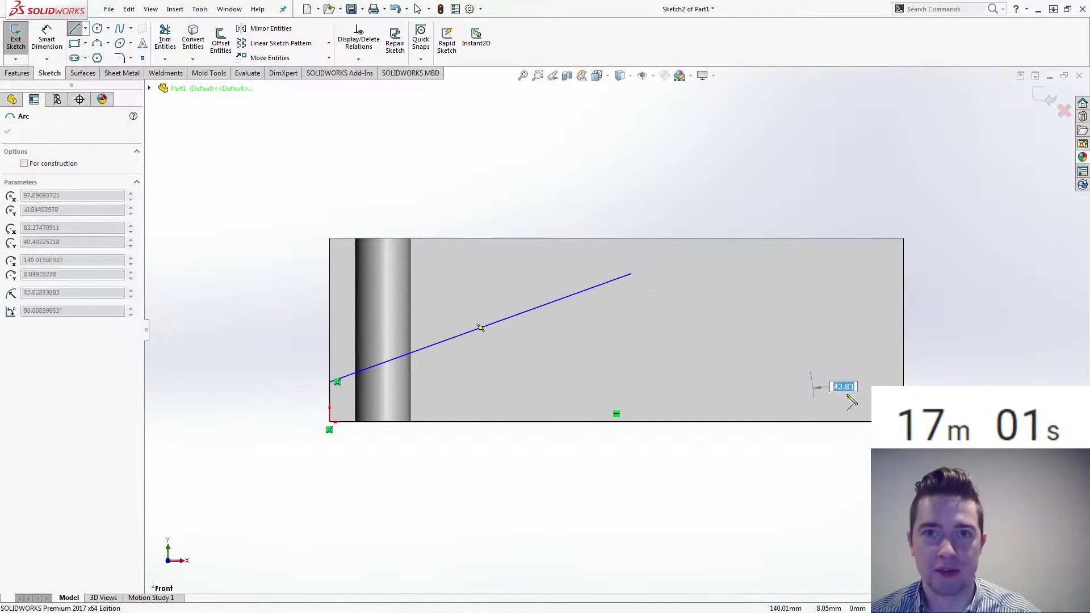
double_click(904, 422)
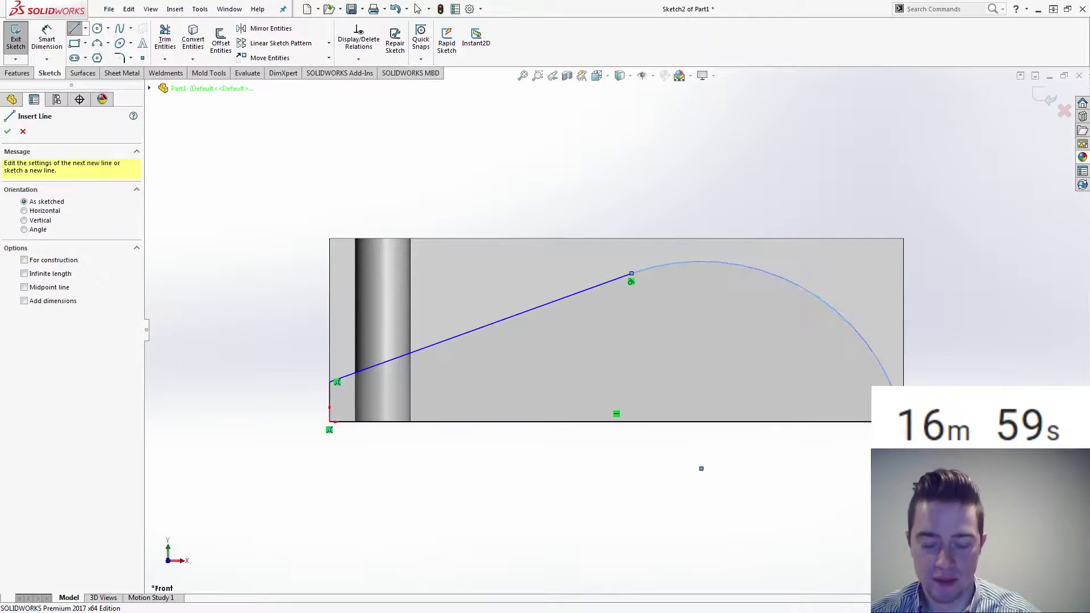
key("Escape")
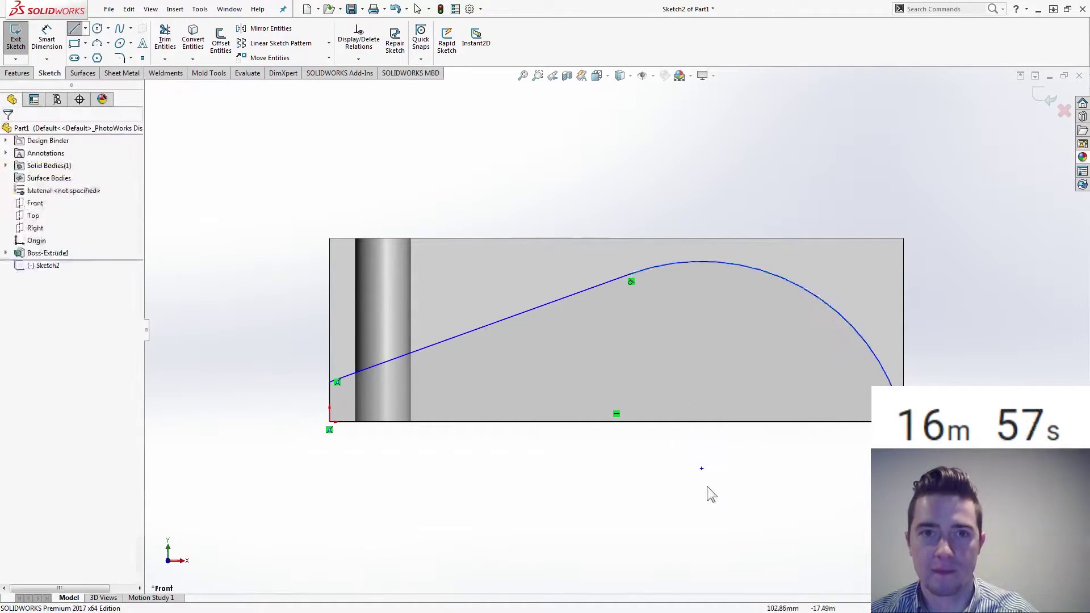
Make the arc centre coincident with the bottom edge and draw a circle centred on it.
left_click(702, 469)
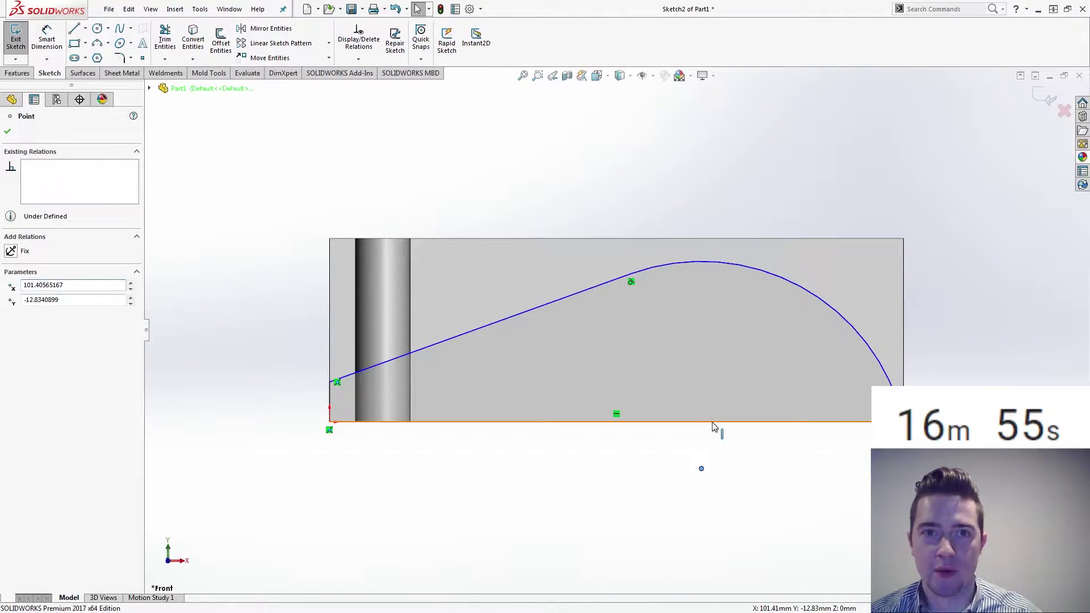
left_click(723, 421, "ctrl")
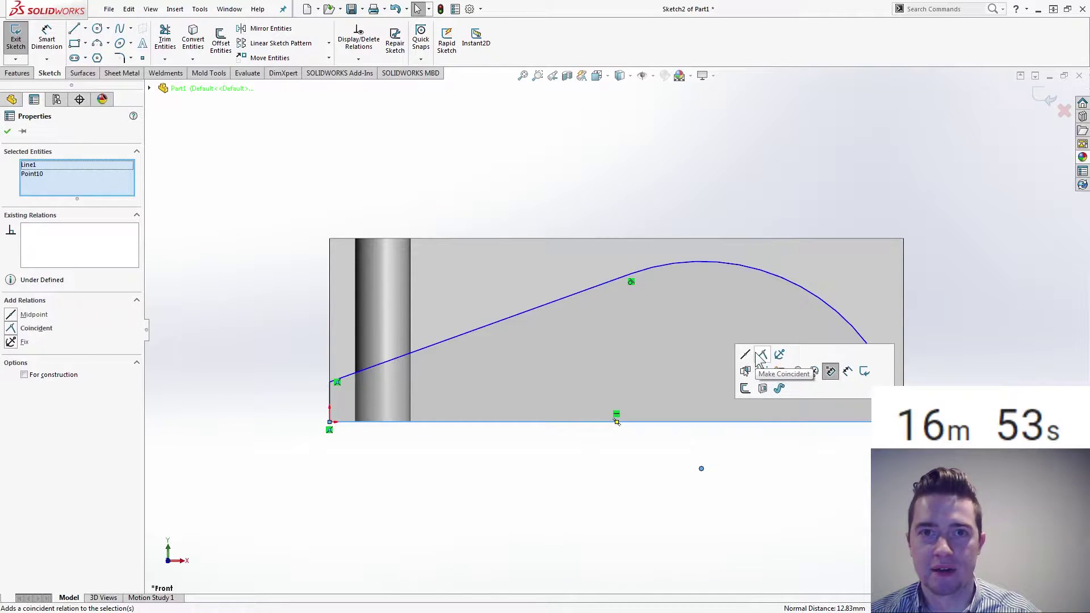
left_click(761, 355)
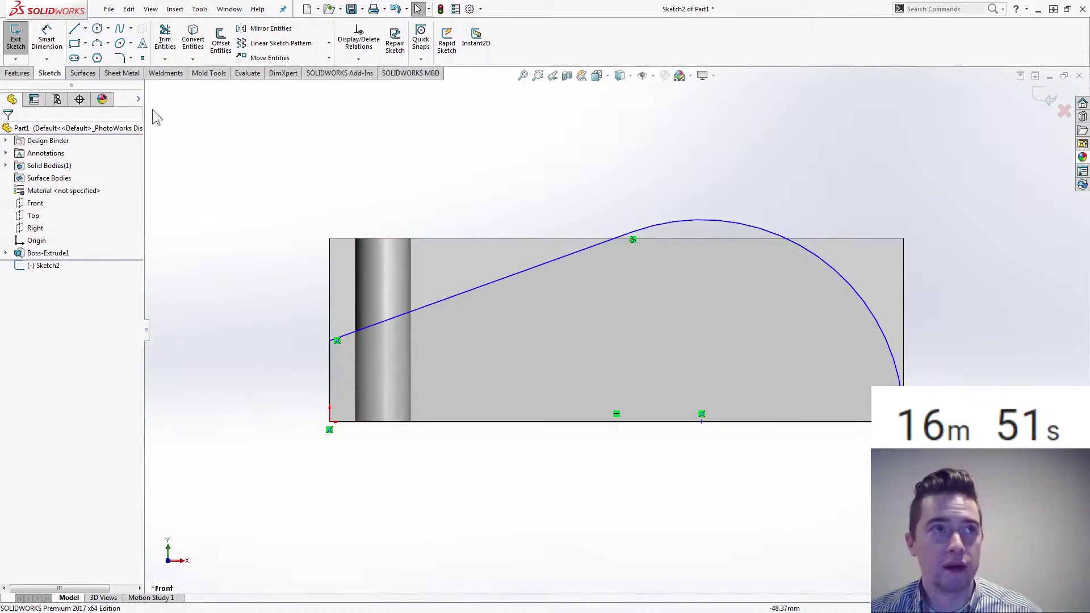
left_click(97, 29)
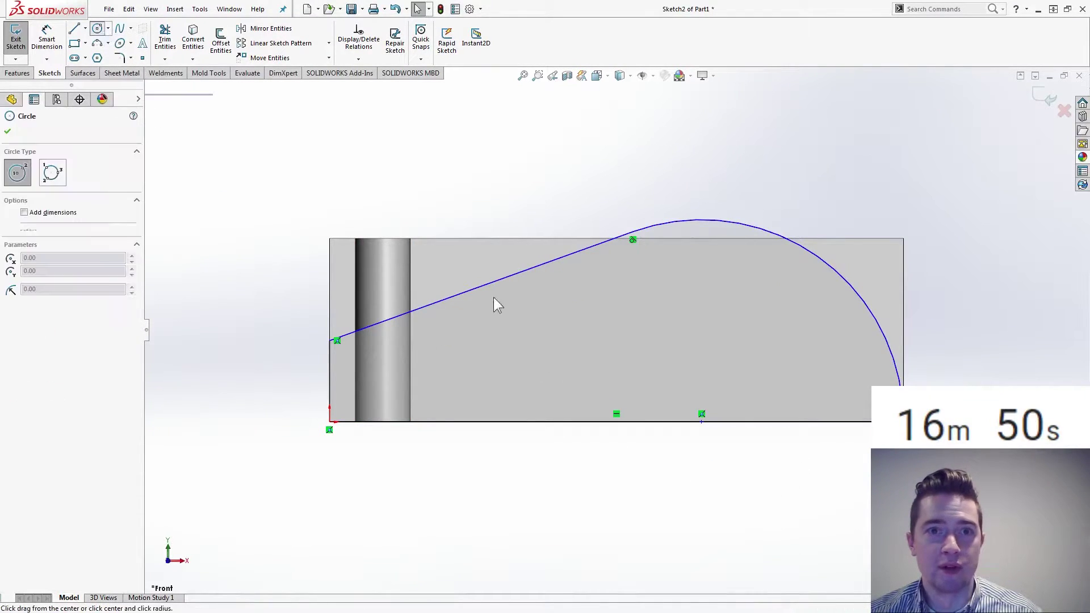
left_click(701, 414)
left_click(847, 431)
key("Escape")
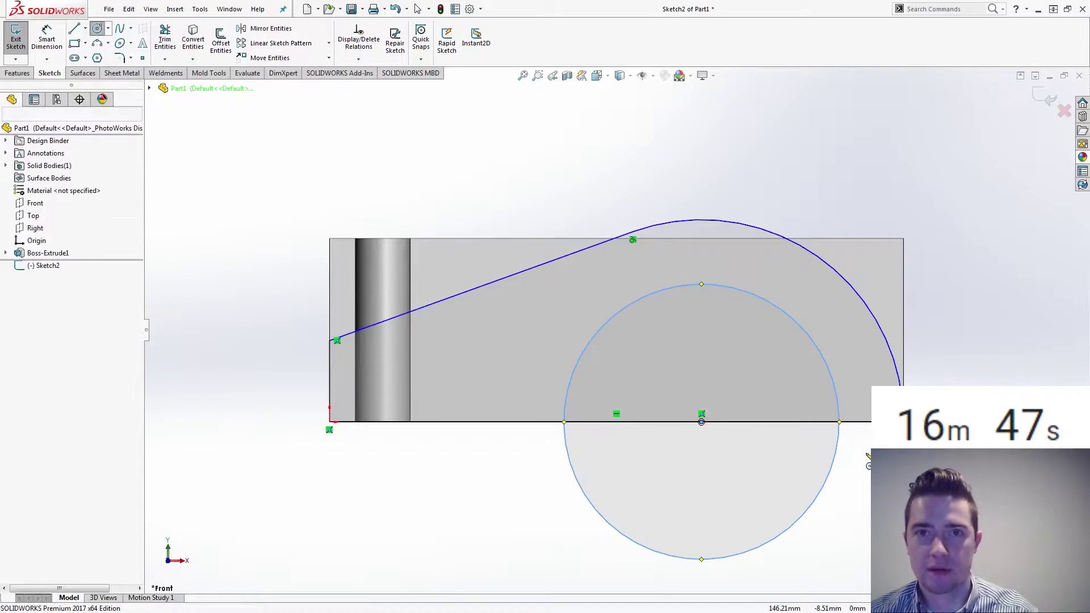
Dimension the circle to a 70 mm diameter.
right_click_drag(879, 495, 874, 455)
left_click(835, 461)
left_click(834, 534)
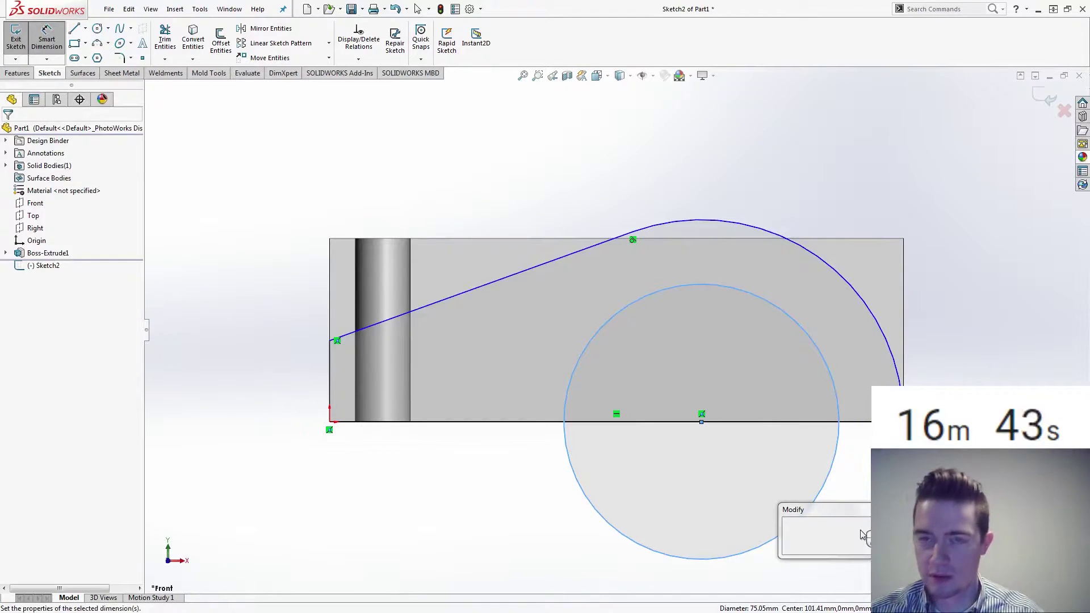
type("70")
key("Return")
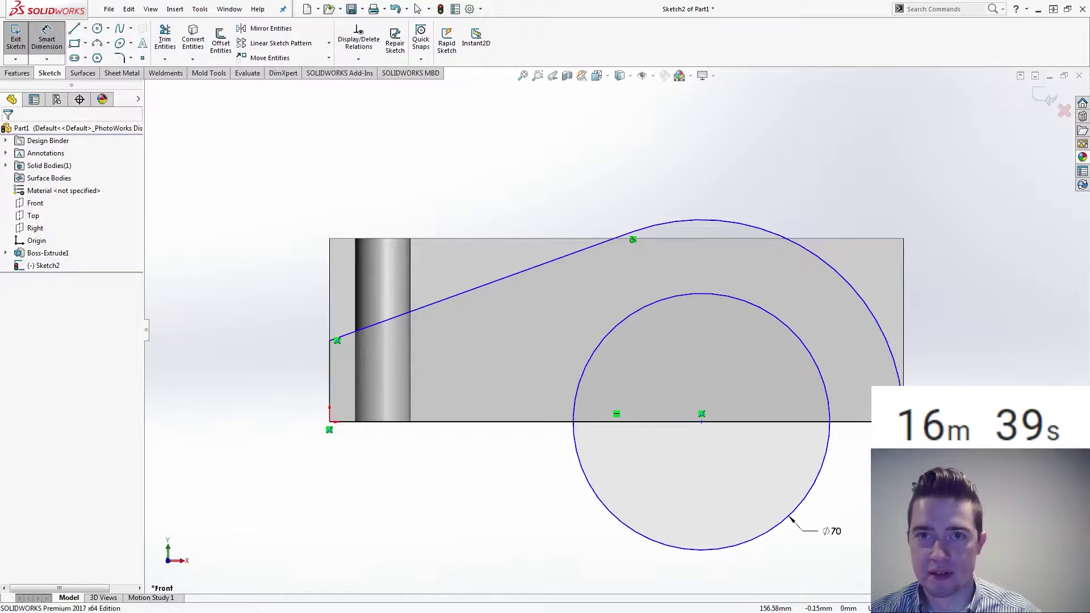
left_click(833, 442)
left_click(830, 444)
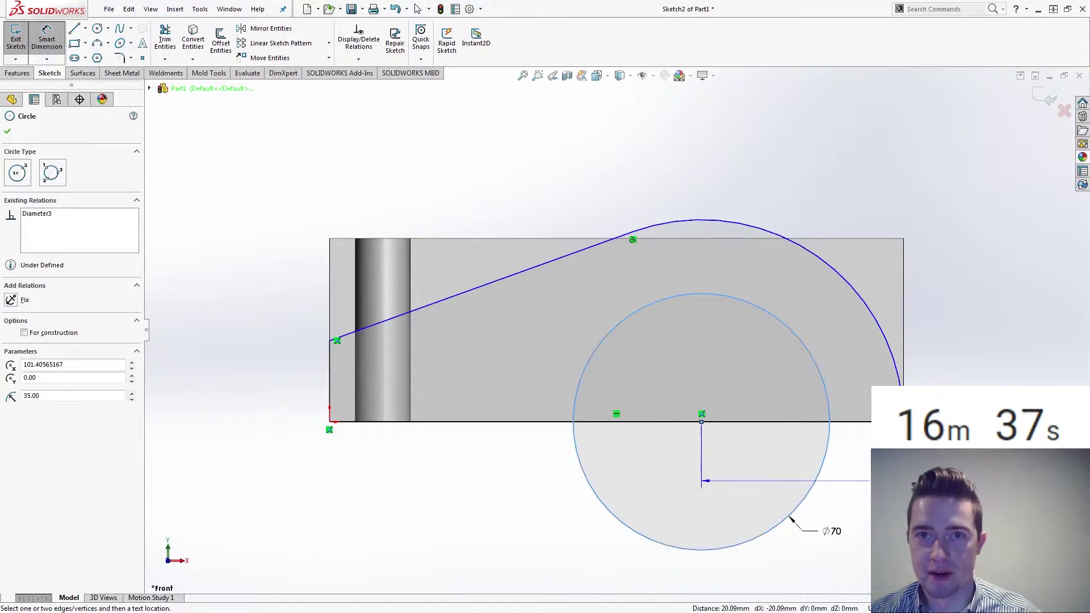
key("Escape")
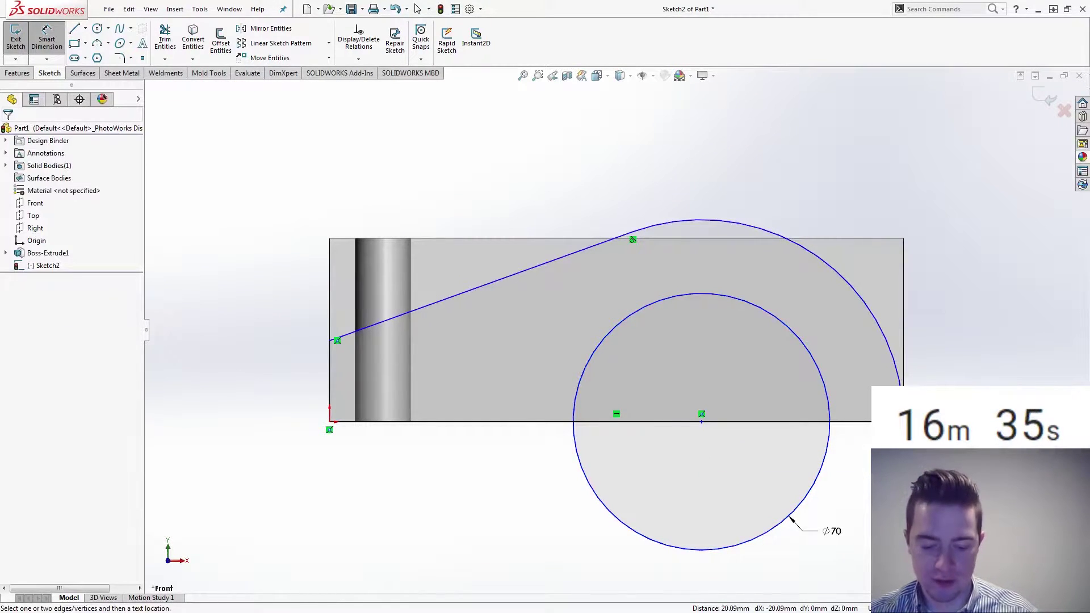
Set a 7 mm circle-to-corner distance and a 15° slope angle on the top line.
left_click(830, 430, "shift")
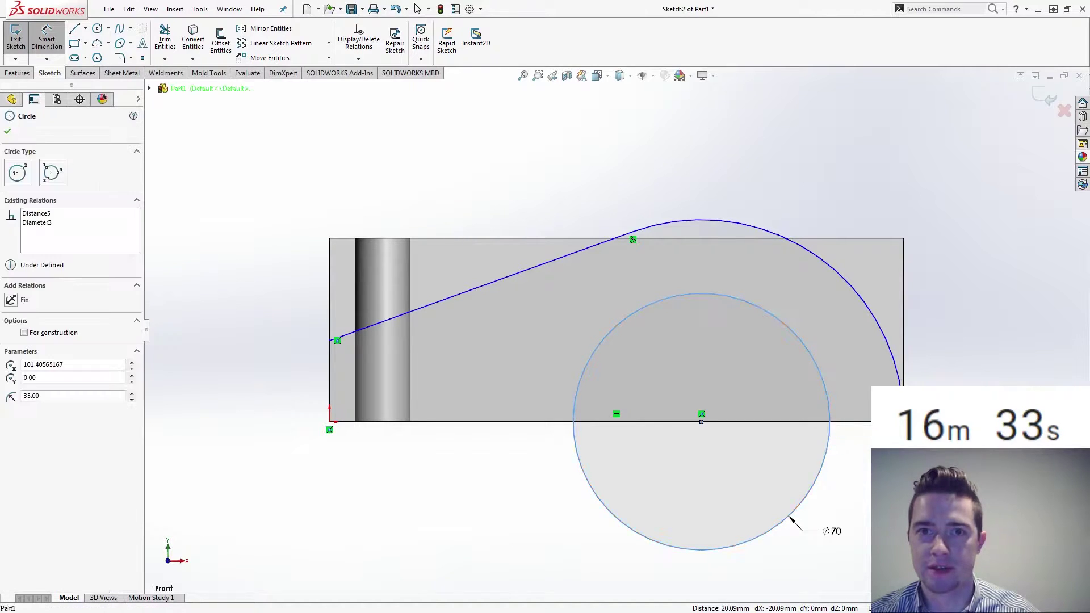
left_click(903, 421)
left_click(869, 471)
left_click(865, 470)
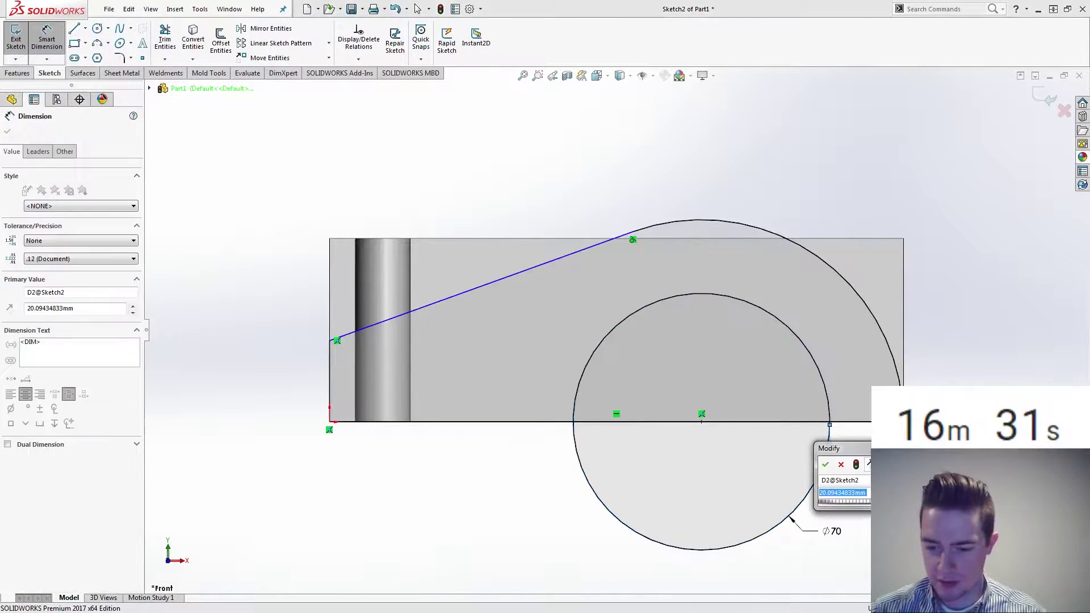
type("7")
key("Return")
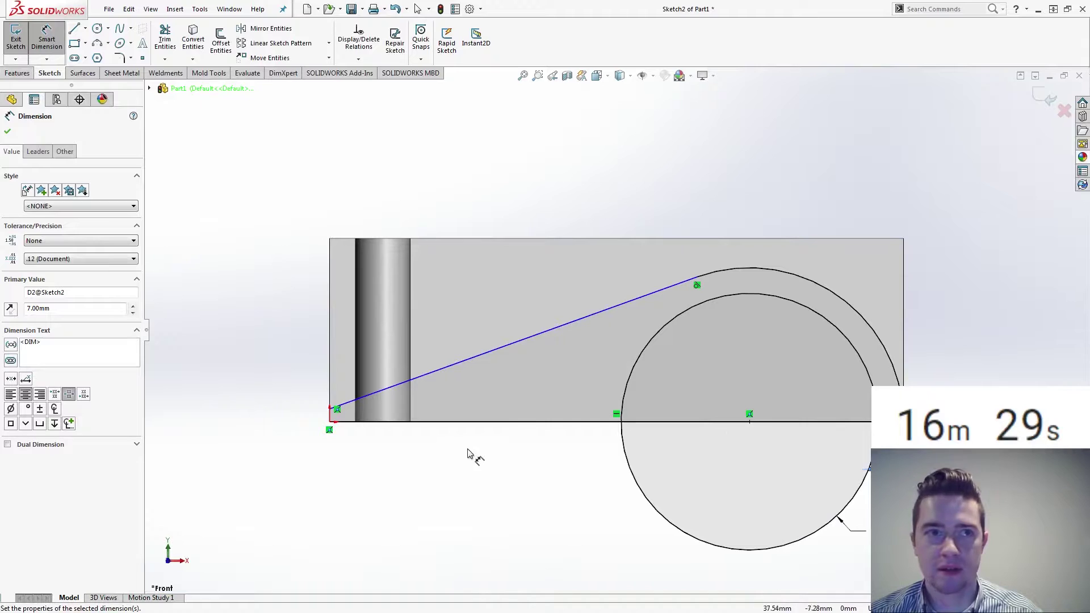
left_click(476, 422)
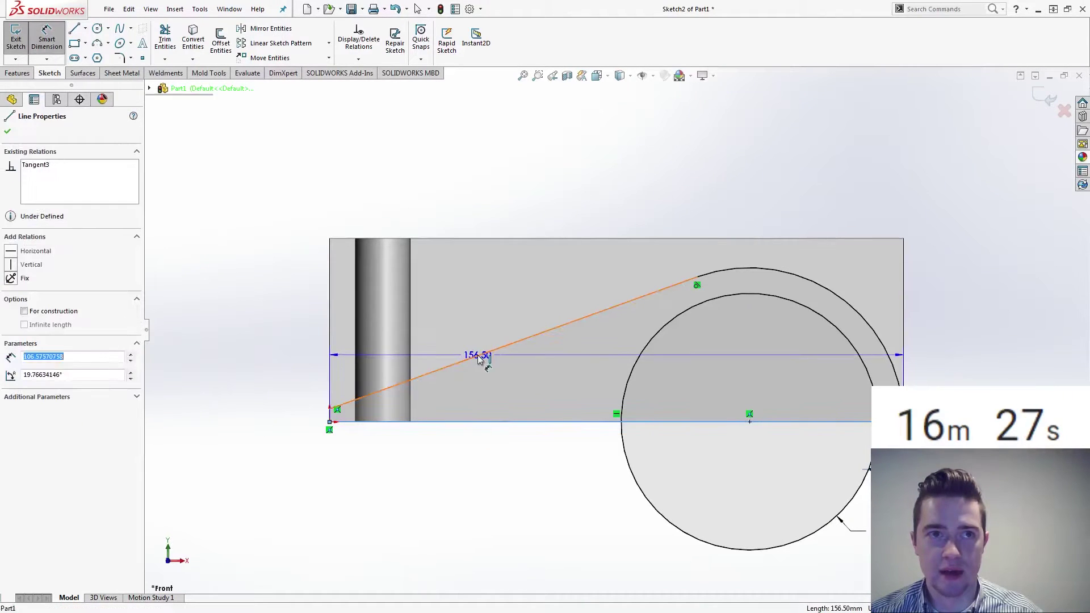
left_click(478, 357)
left_click(492, 382)
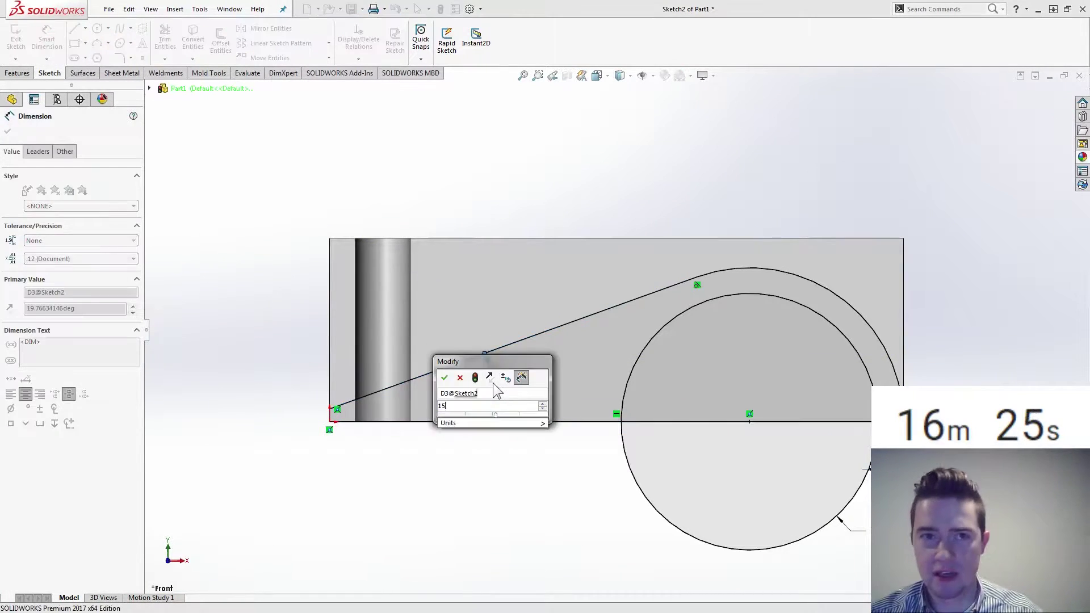
key("Return")
left_click(480, 480)
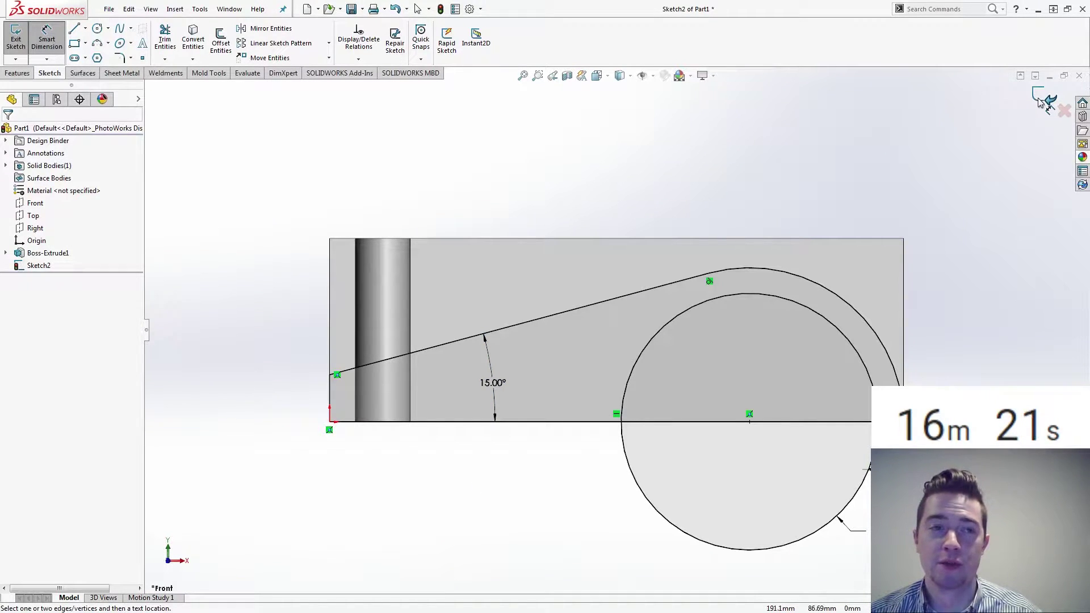
Extrude-cut the Sketch2 region Through All to form the sloped top and arched opening.
left_click(23, 74)
left_click(173, 40)
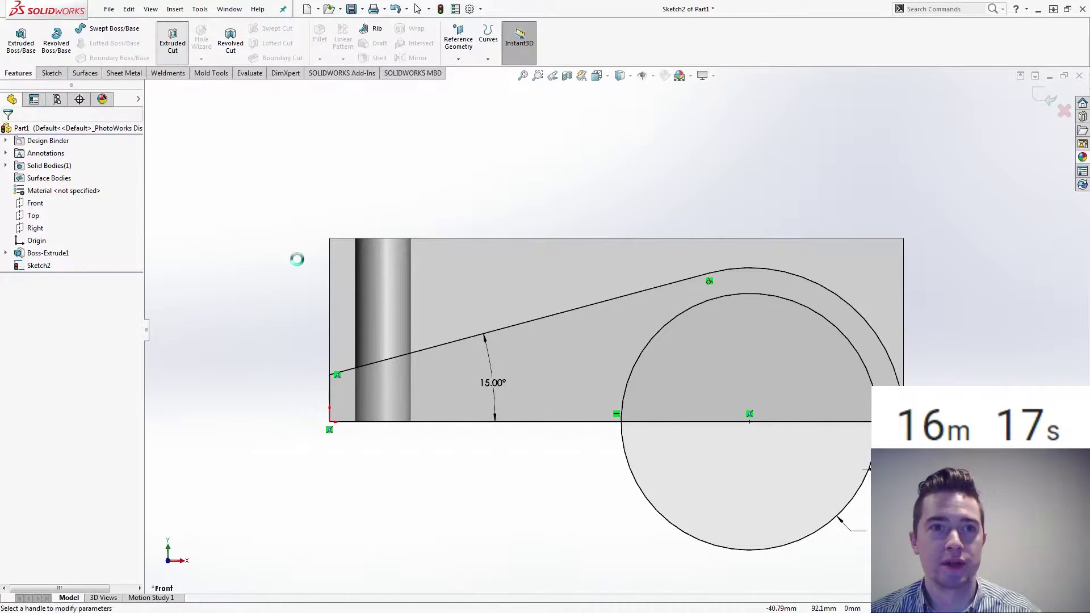
left_click(80, 200)
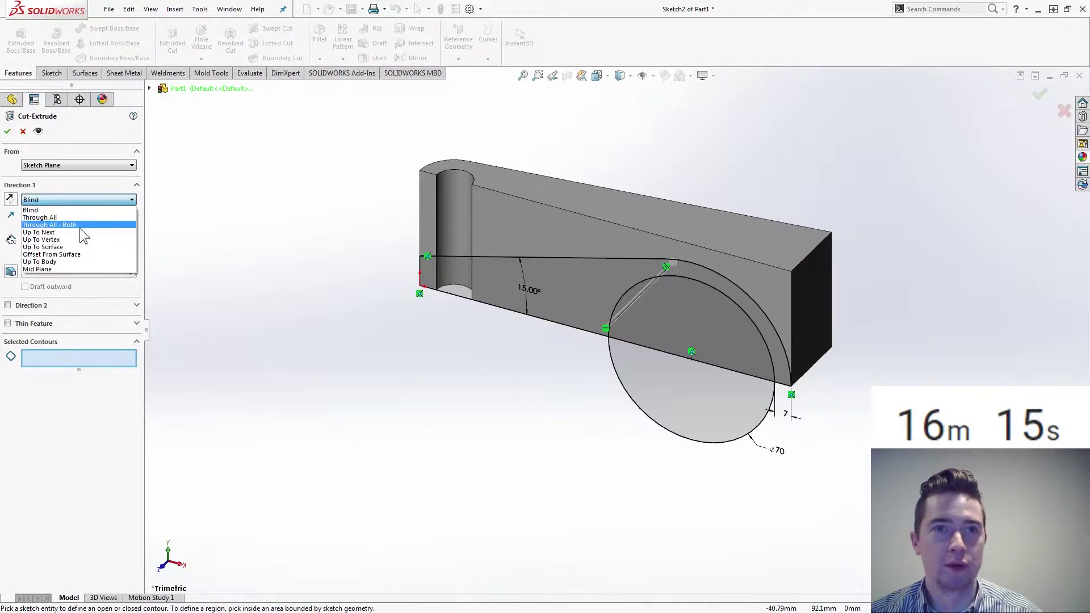
left_click(82, 225)
left_click(77, 200)
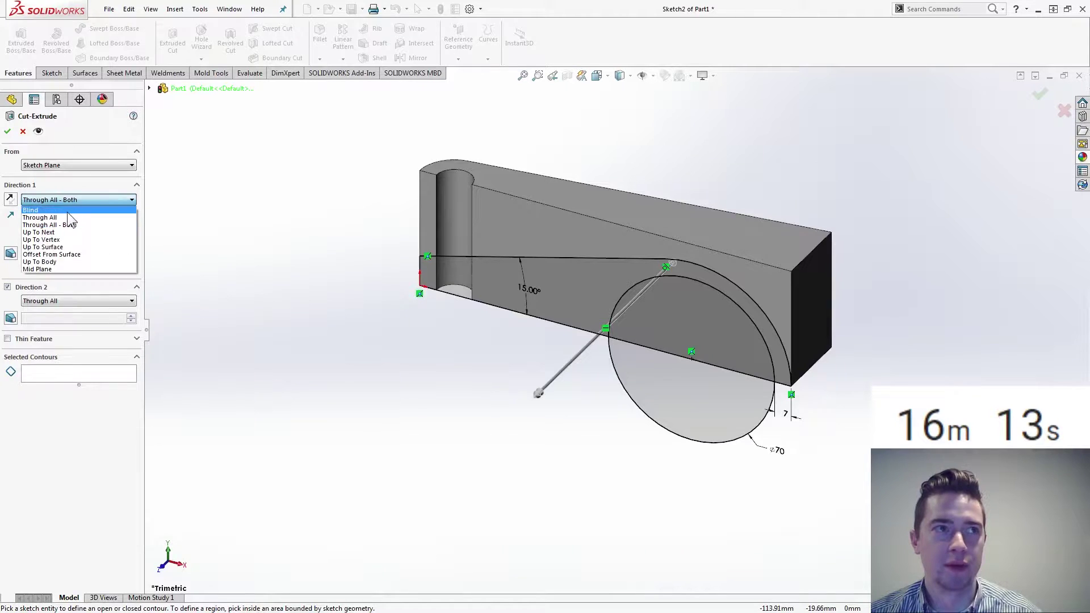
left_click(77, 218)
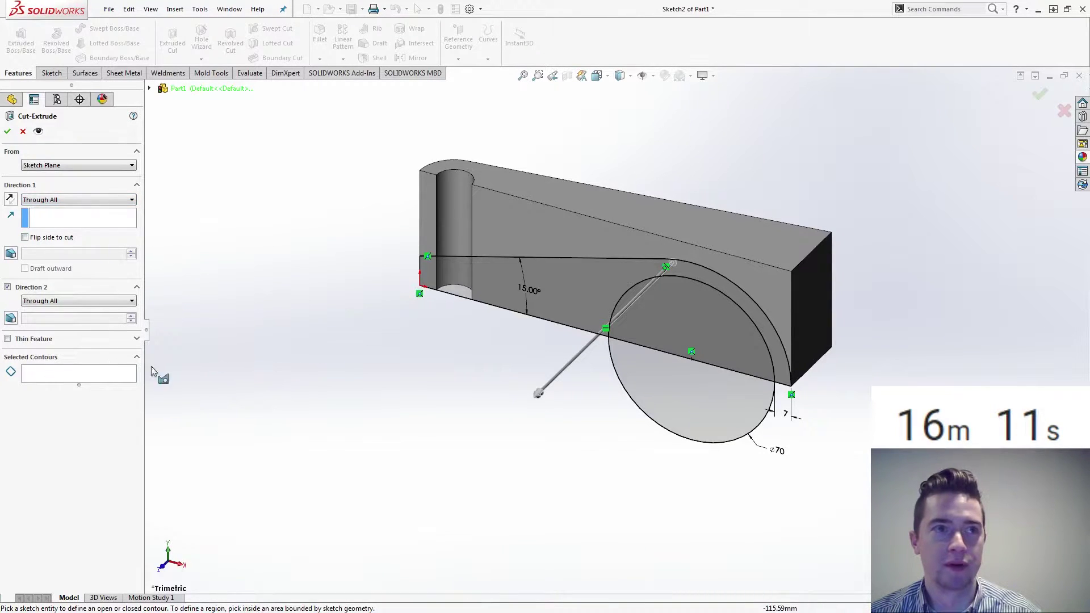
left_click(495, 279)
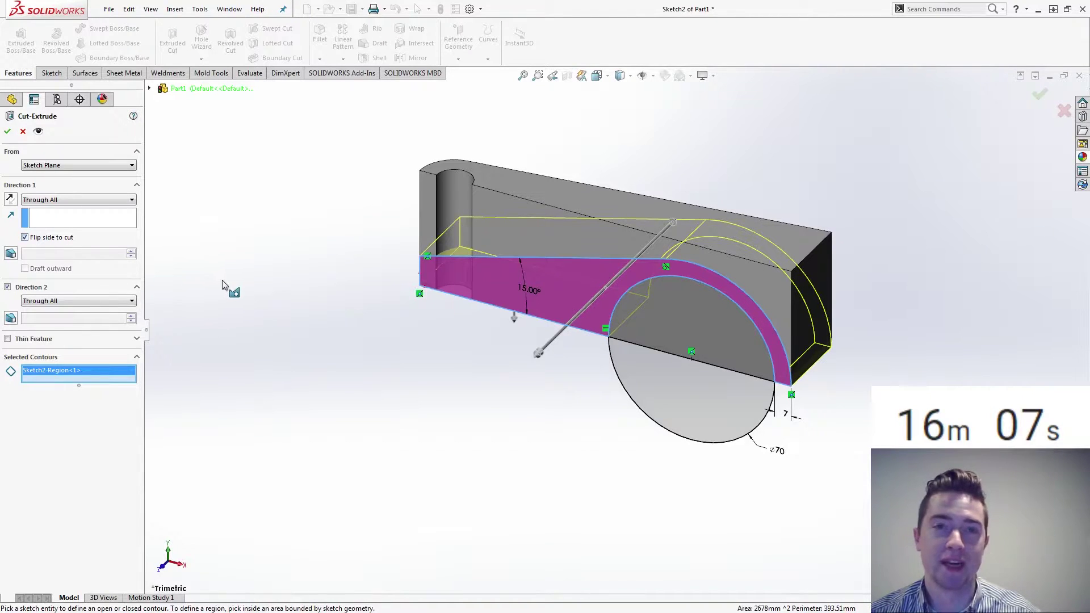
left_click(7, 132)
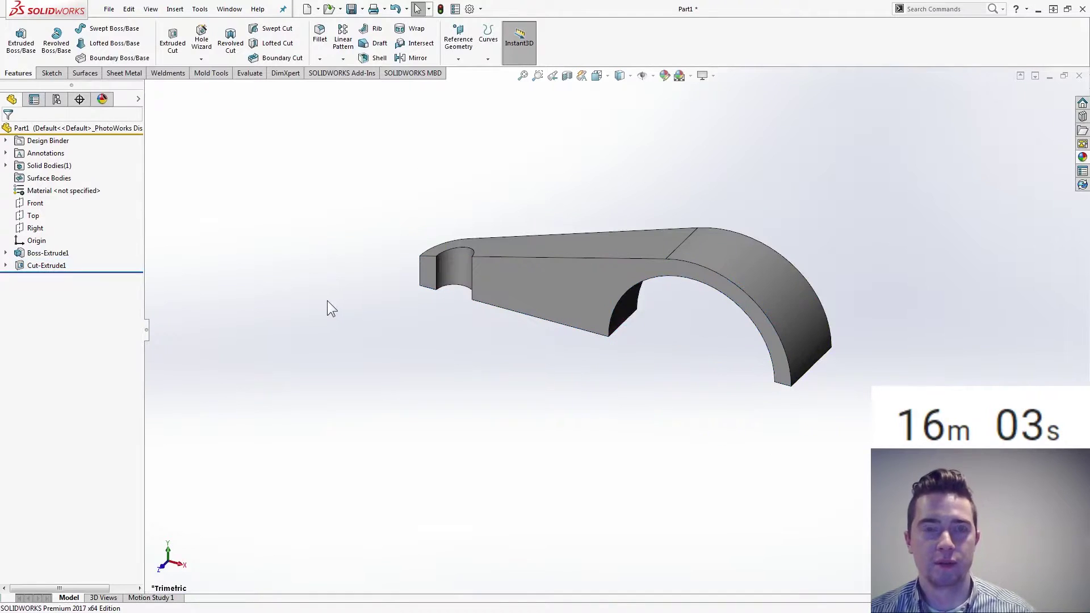
Start a Neutral plane draft with a 7° draft angle.
key("Left")
key("Left")
key("Left")
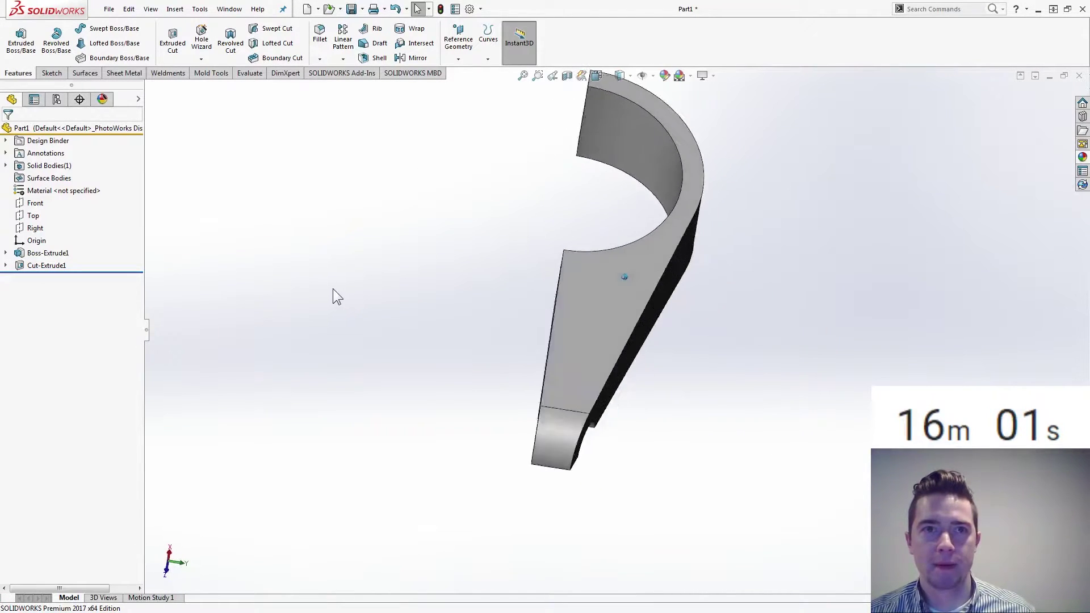
key("Left")
key("Left")
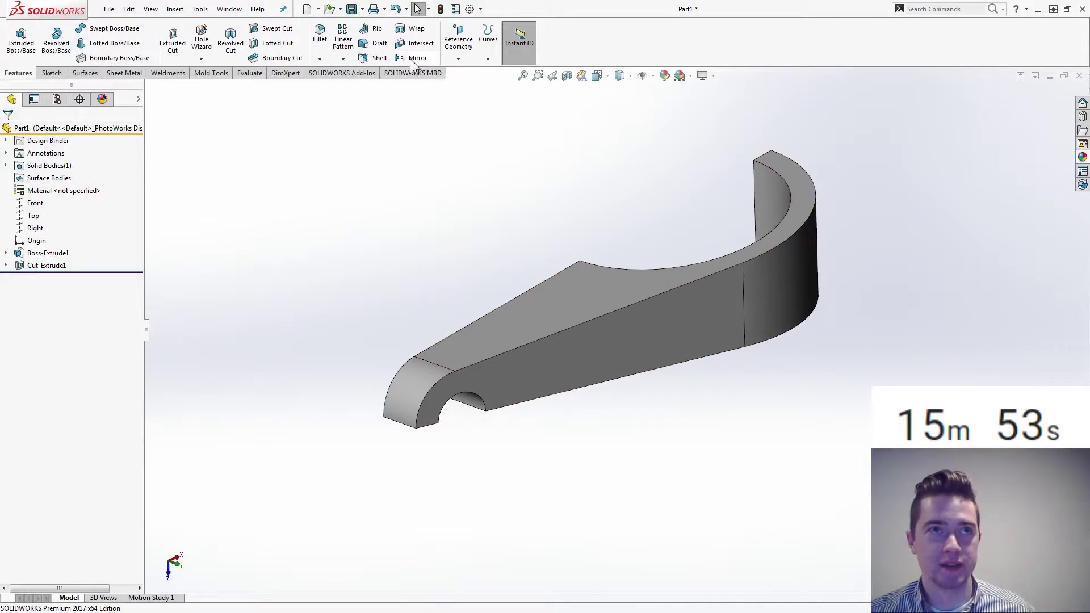
left_click(374, 45)
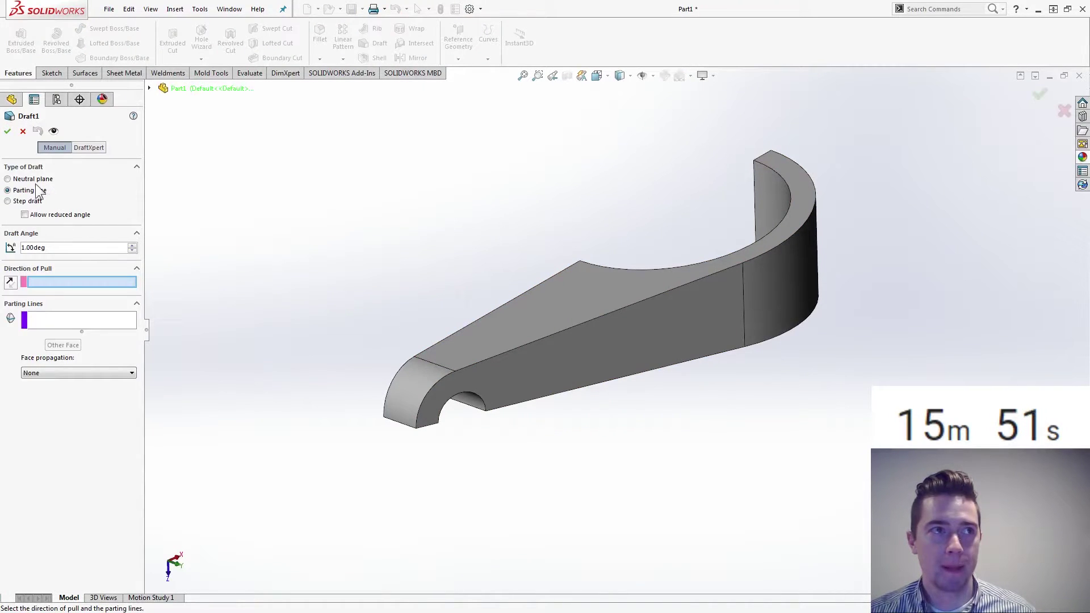
left_click(7, 179)
left_click_drag(50, 239, 4, 222)
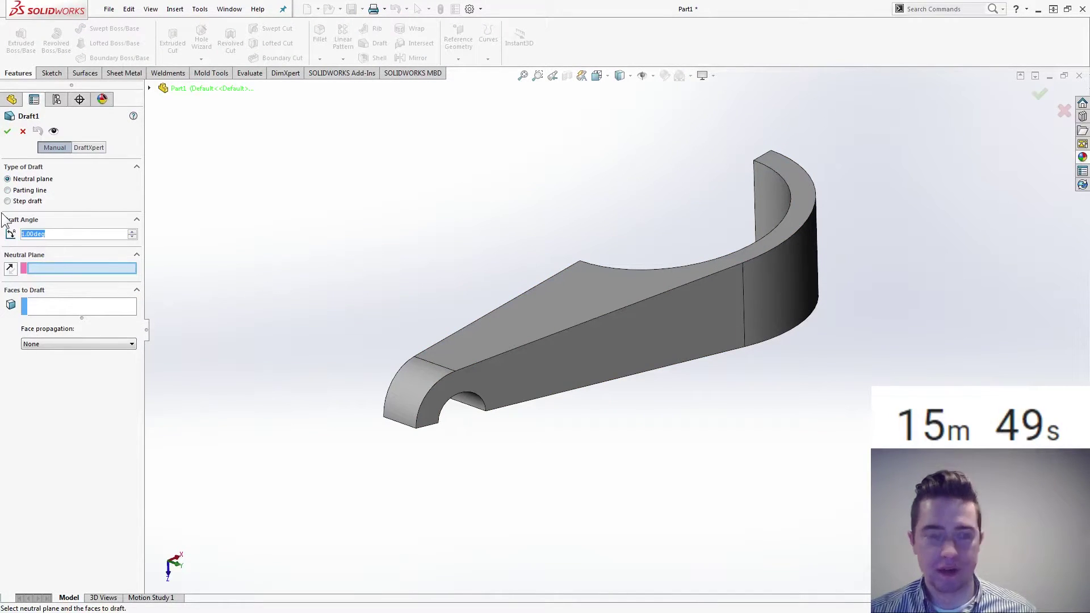
type("7")
key("Return")
Pick a neutral plane and face to draft, then clear both selections to redo them.
middle_click_drag(279, 514, 285, 404)
left_click(510, 347)
middle_click_drag(234, 286, 234, 372)
left_click(615, 356)
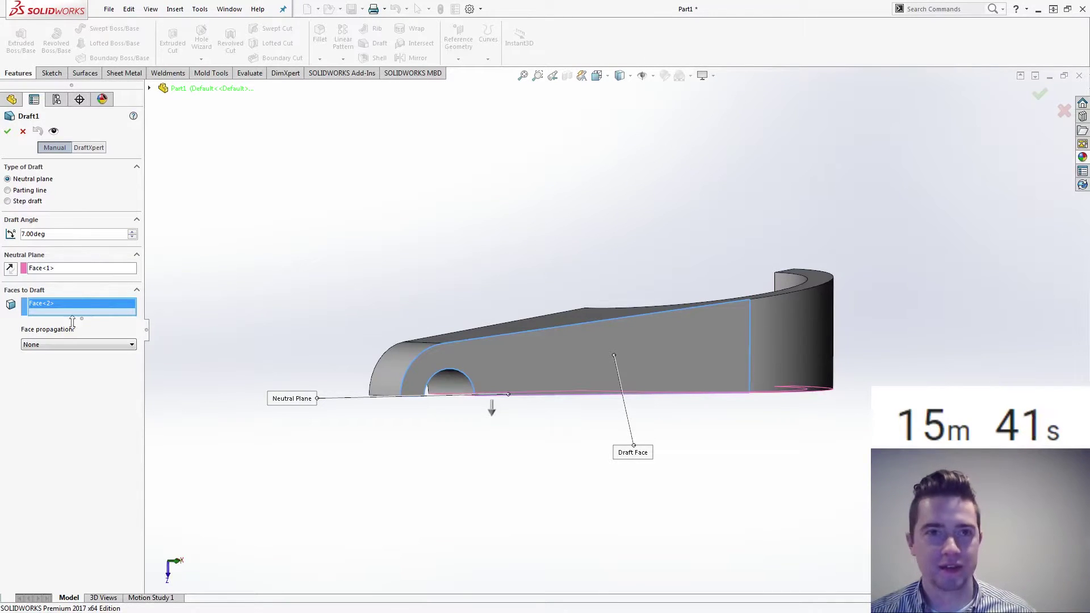
right_click(54, 312)
left_click(101, 319)
right_click(56, 269)
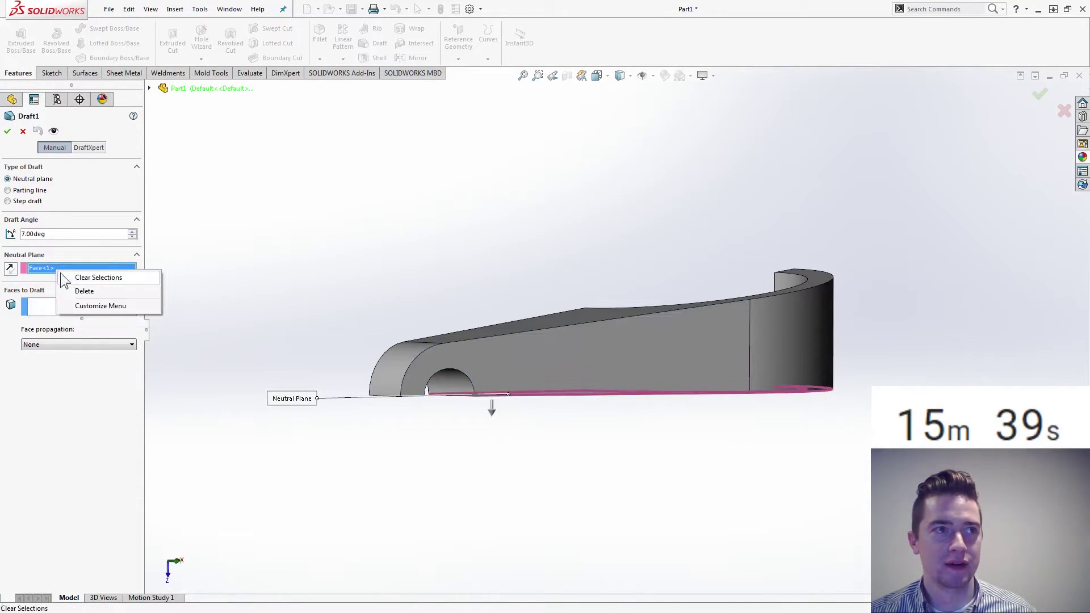
left_click(82, 290)
Use the bottom face as neutral plane and draft the two side faces.
key("ctrl+7")
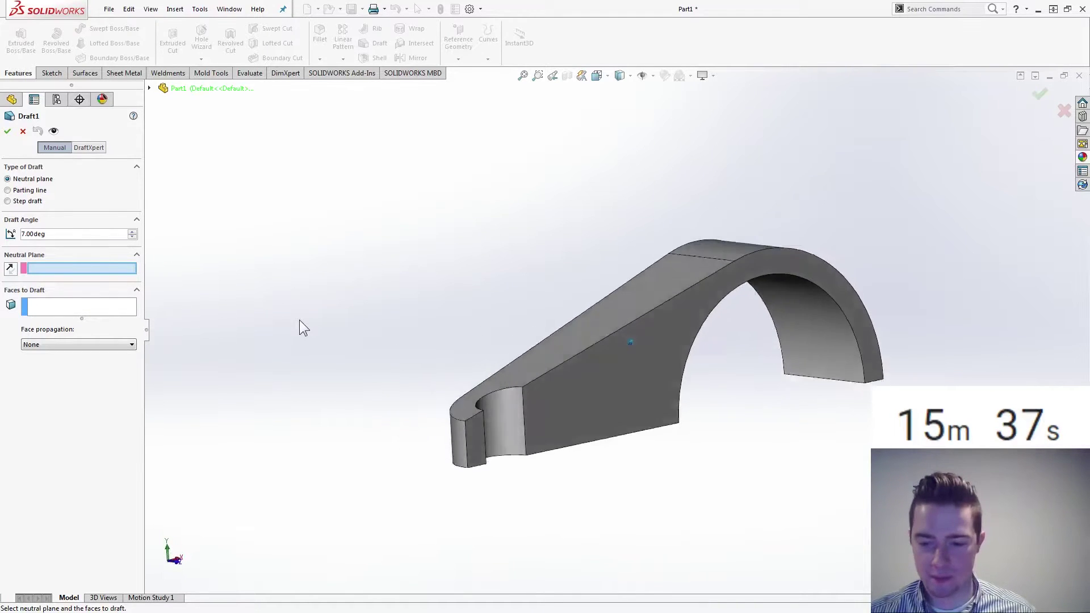
middle_click_drag(363, 321, 247, 267)
left_click(482, 374)
middle_click_drag(481, 376, 619, 424)
left_click(621, 424)
left_click(582, 404)
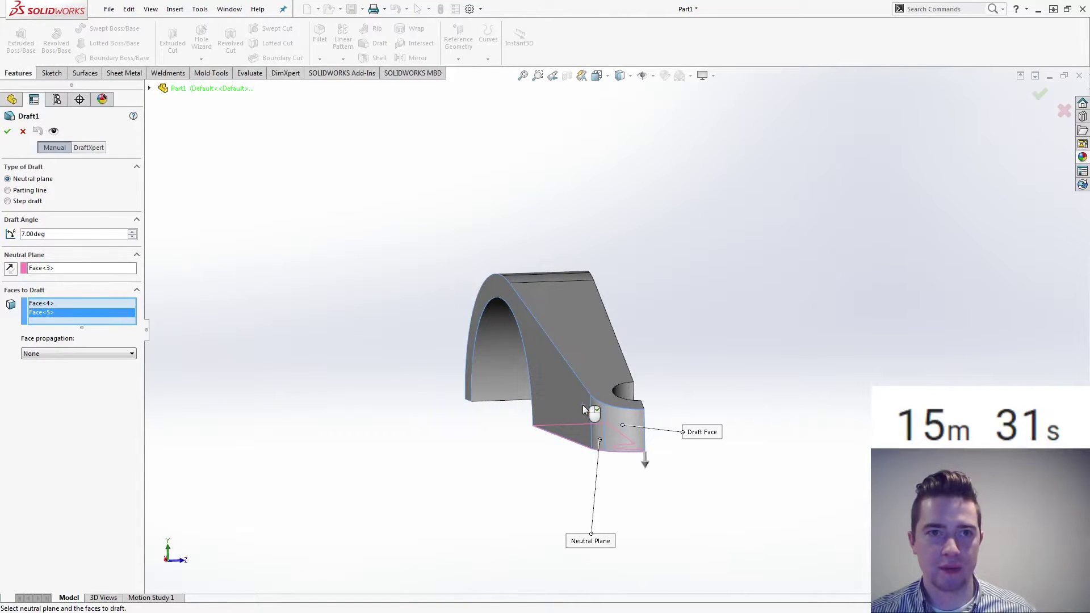
right_click(583, 405)
Reopen Draft2 to verify its 7° settings and accept it.
left_click(36, 277)
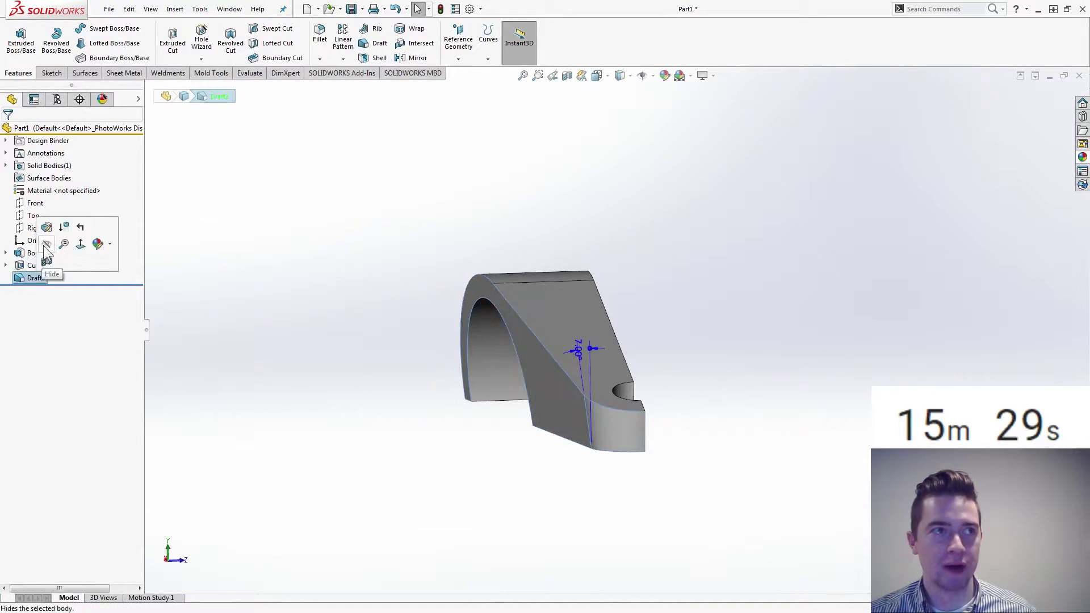
left_click(46, 229)
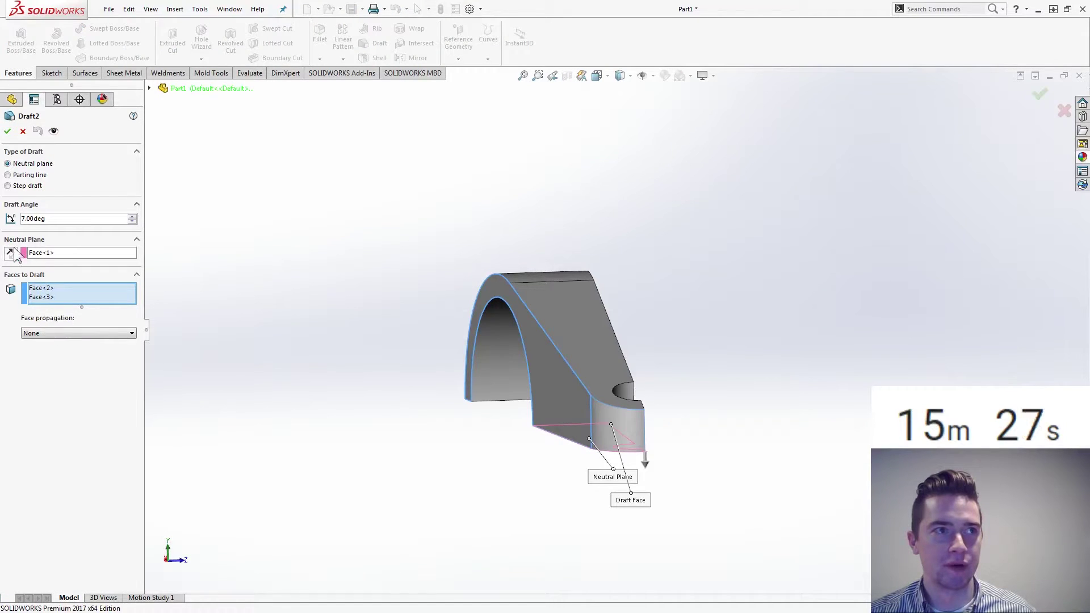
left_click(7, 131)
middle_click_drag(287, 366, 341, 301)
Mirror the bracket body about its flat face to create Mirror1.
left_click(409, 58)
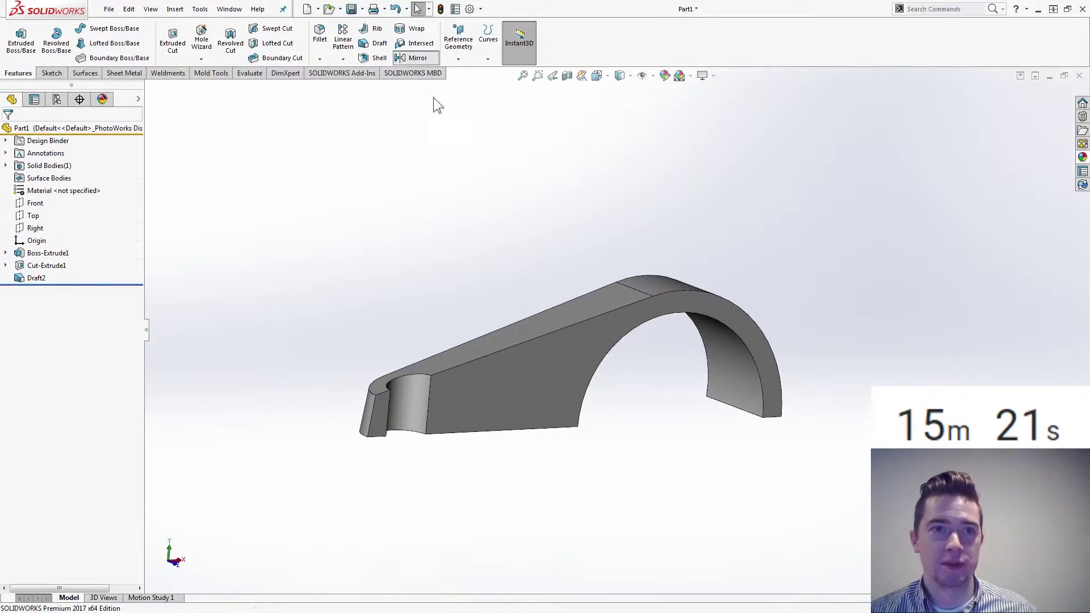
left_click(436, 389)
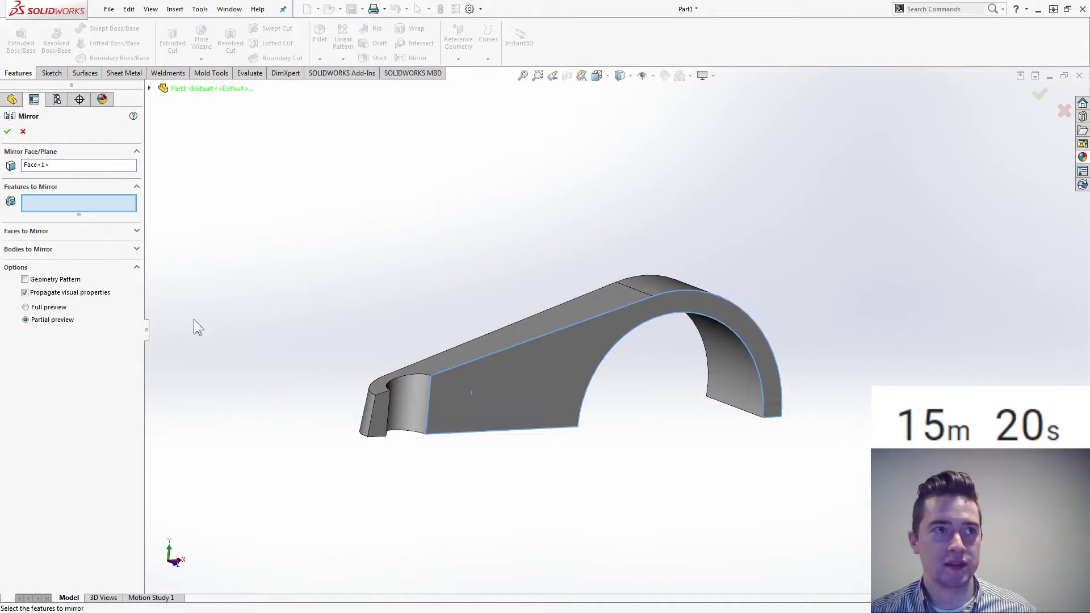
left_click(65, 250)
left_click(549, 414)
right_click(549, 415)
middle_click_drag(358, 271, 367, 285)
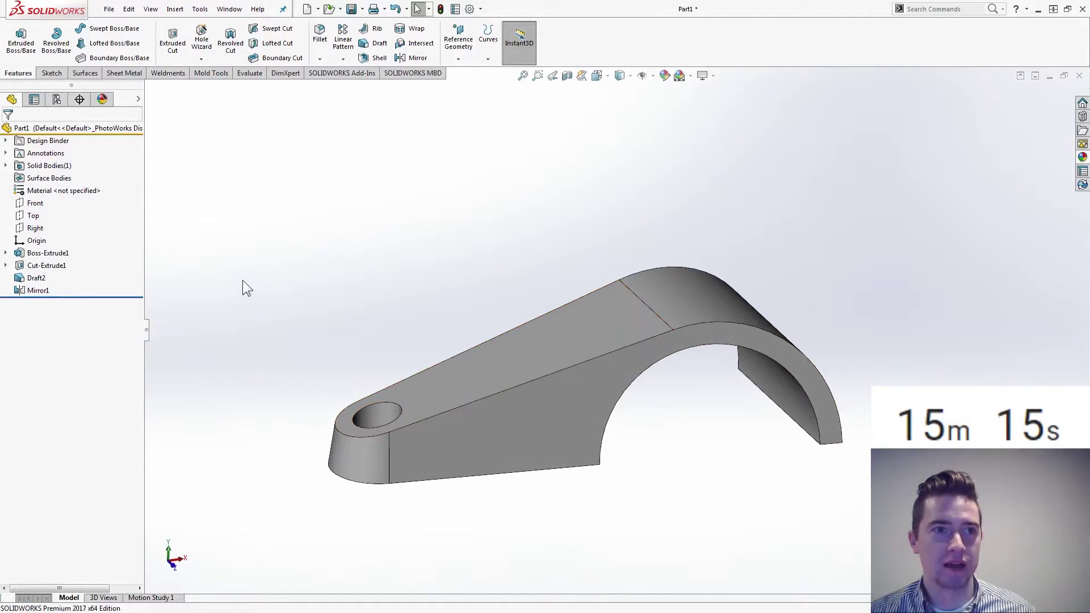
middle_click_drag(243, 280, 371, 285)
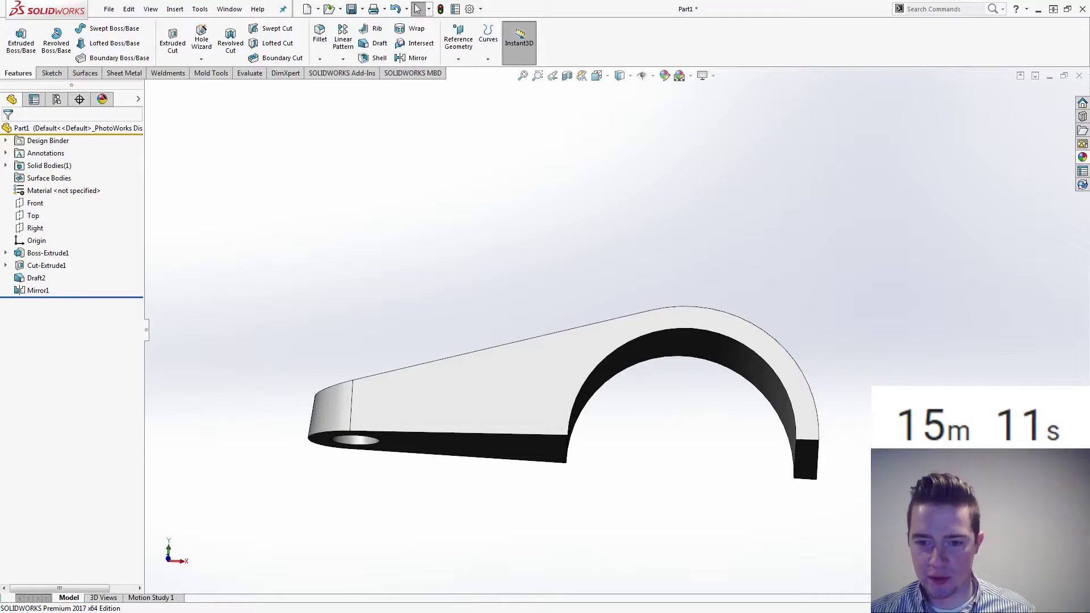
Check the Model Mania drawing PDF, then return to the SOLIDWORKS part.
key("alt+Tab")
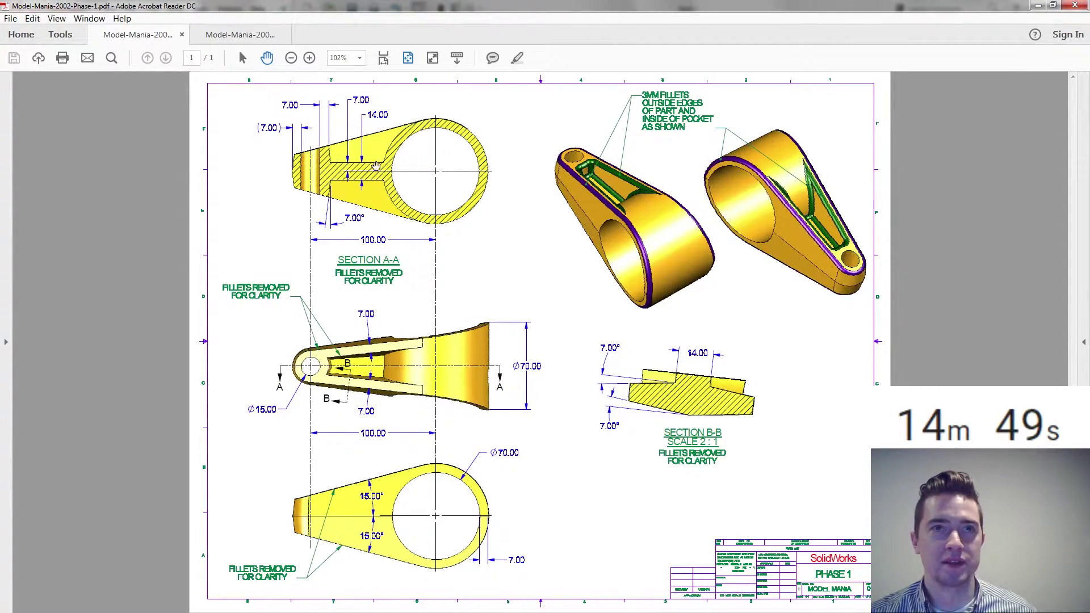
left_click(1038, 8)
middle_click_drag(403, 293, 389, 127)
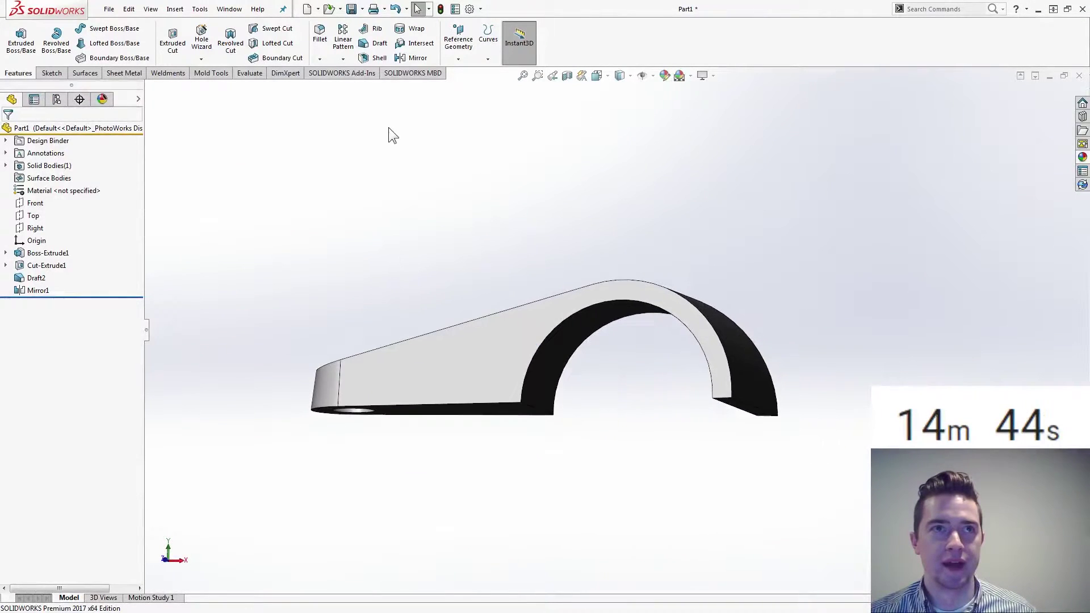
Offset two bracket faces 7 mm in the reversed direction as Surface-Offset1.
left_click(91, 82)
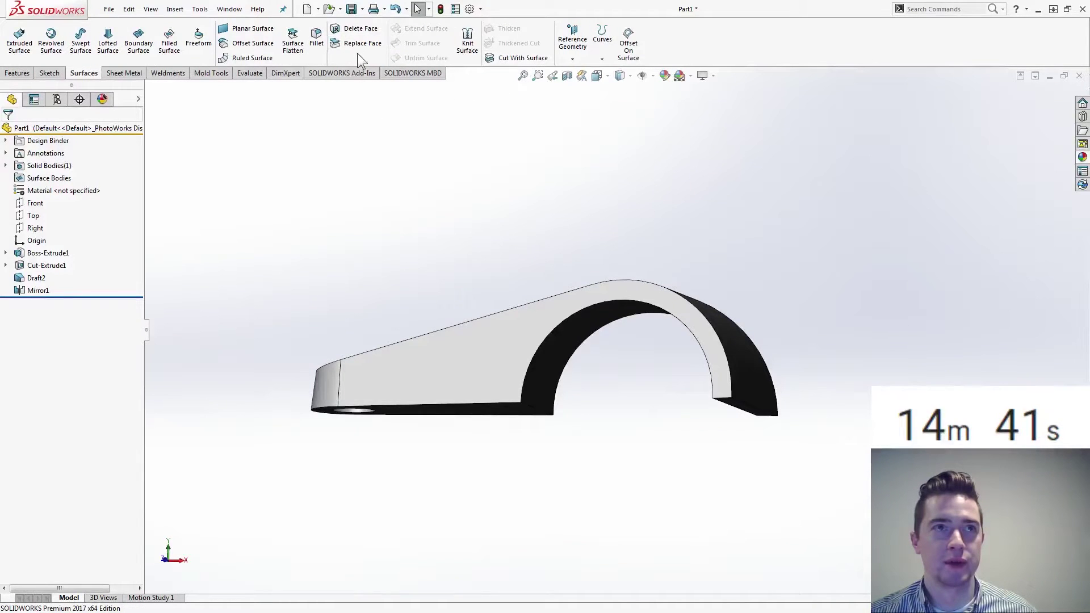
left_click(231, 45)
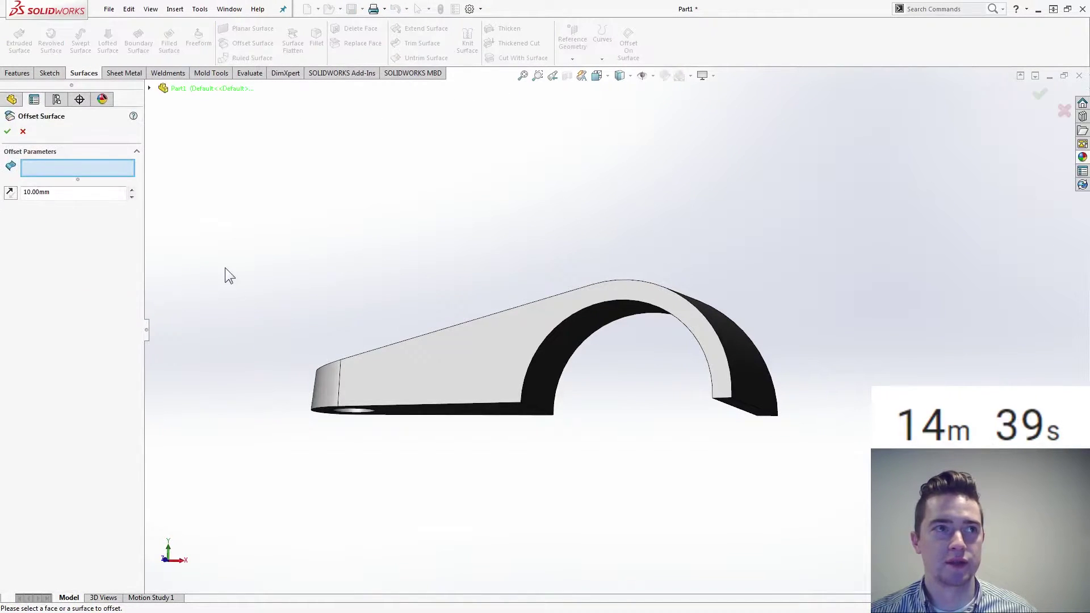
middle_click_drag(510, 418, 510, 394)
left_click(526, 372)
left_click(502, 422)
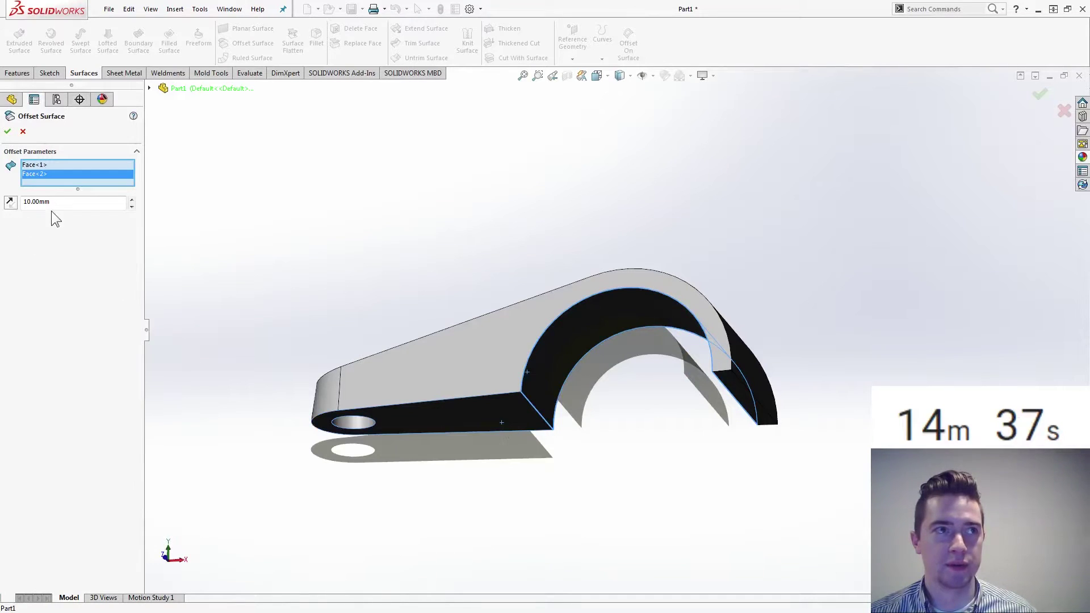
left_click(10, 203)
type("7")
key("Return")
key("Return")
middle_click_drag(215, 249, 248, 270)
On the Top plane, offset the small hole's circular edge by 7 mm.
left_click(32, 219)
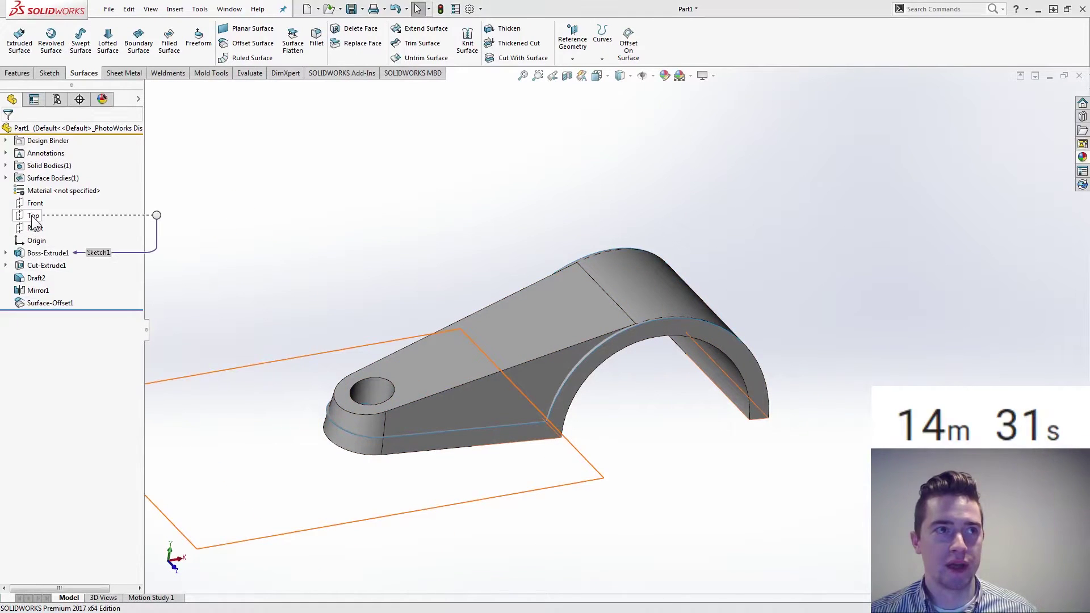
left_click(50, 183)
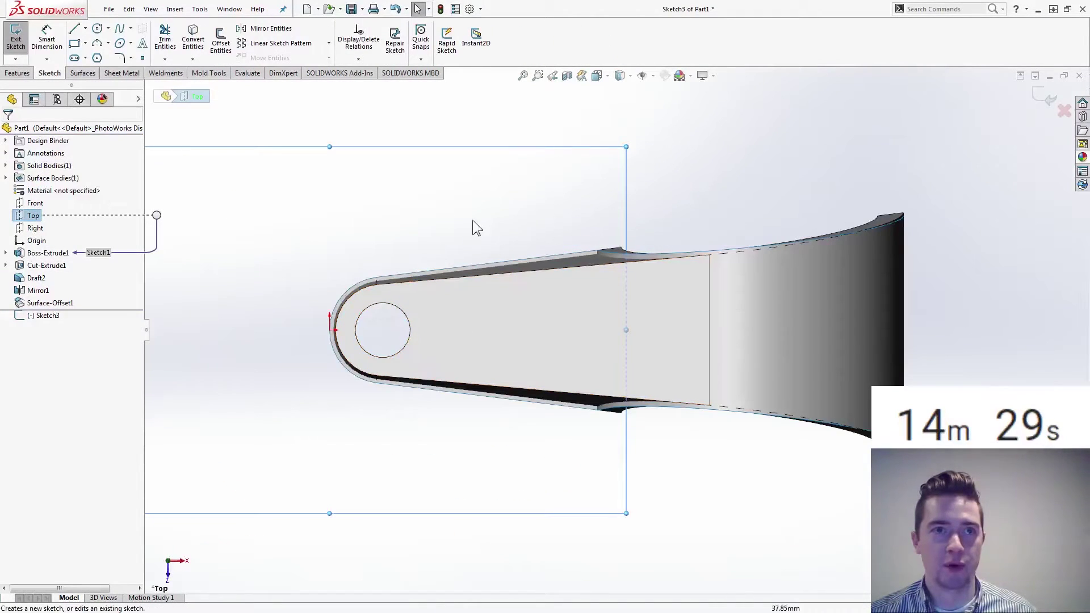
left_click(401, 311)
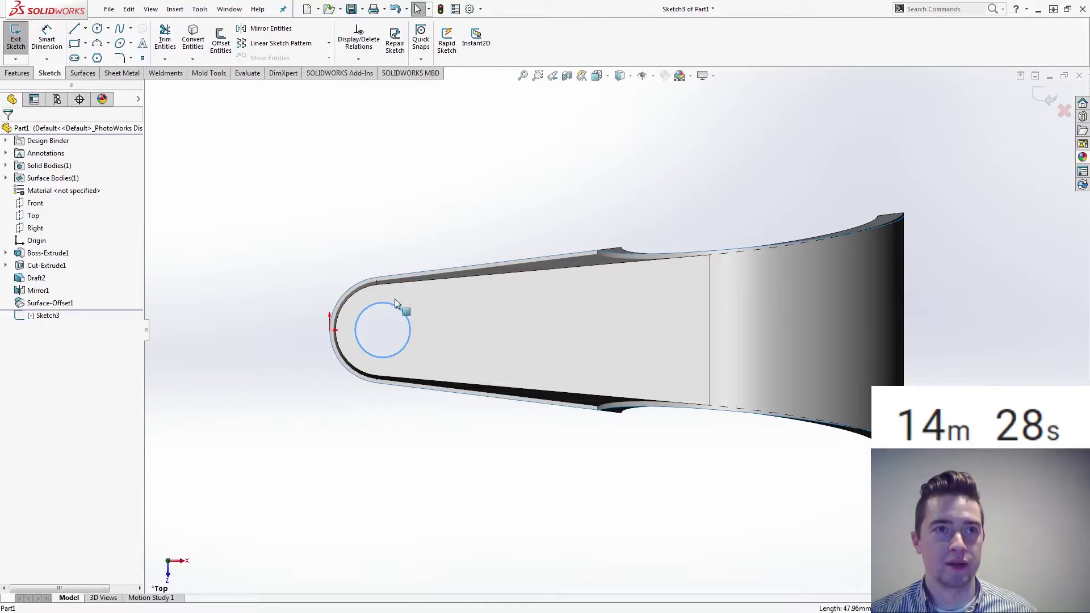
left_click(228, 58)
type("7")
key("Return")
left_click(9, 131)
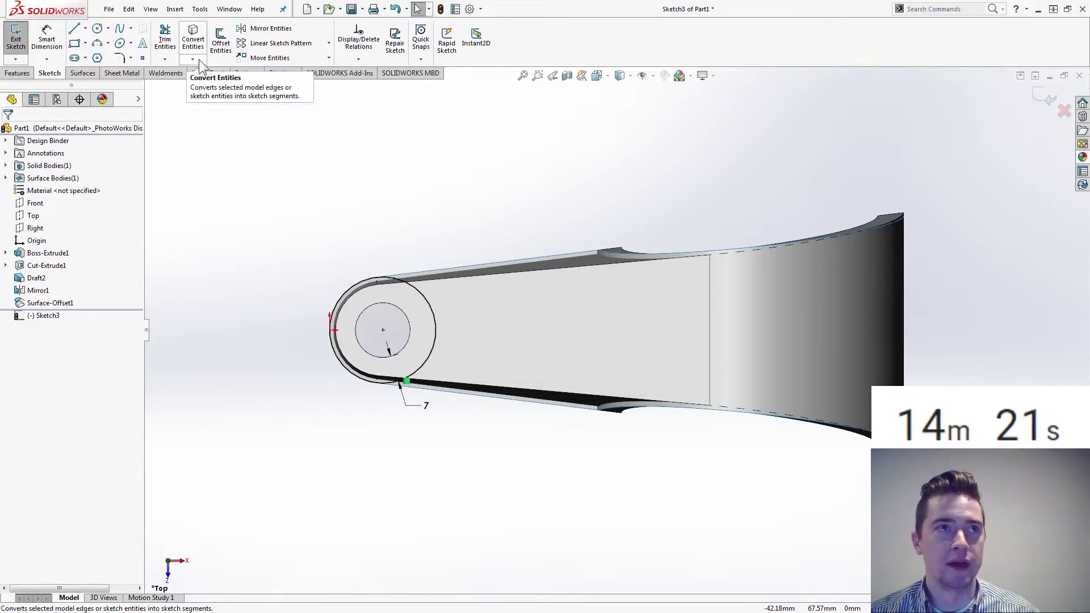
Offset the top face's outline 7 mm inward.
left_click(221, 41)
left_click(489, 301)
left_click(46, 195)
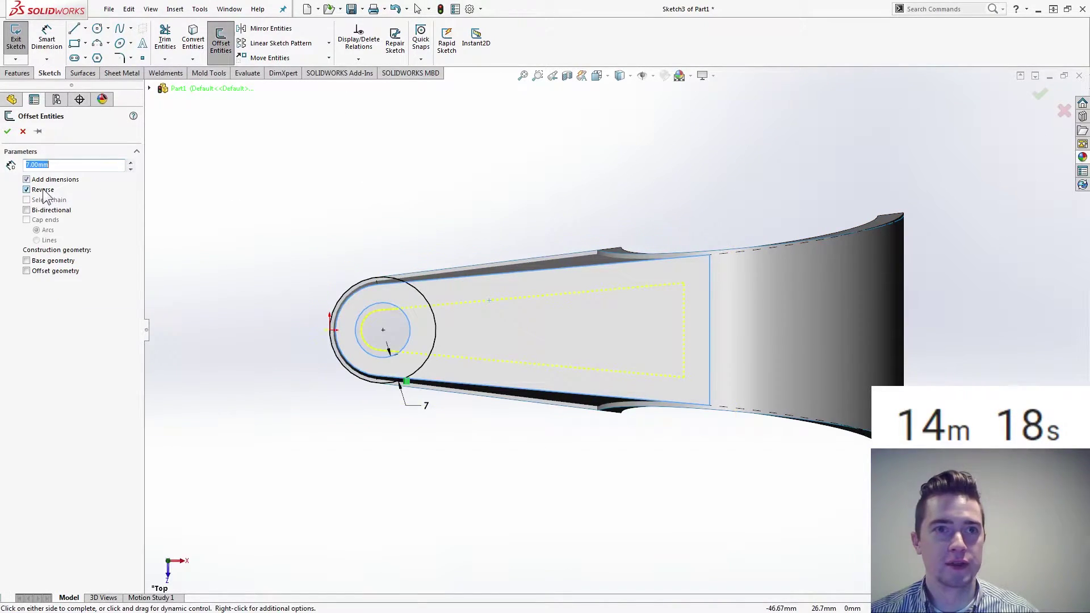
left_click(8, 131)
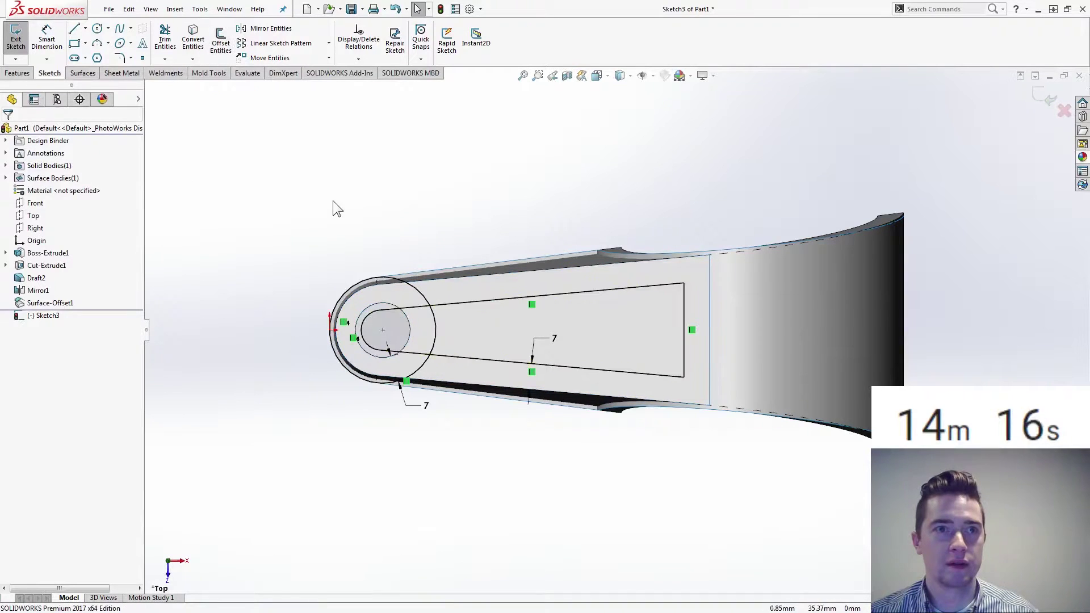
Trim to one closed profile and make its right end line collinear with the arm edge.
left_click(165, 47)
mouse_move(420, 257)
left_mouse_down()
mouse_move(396, 322)
mouse_move(361, 351)
mouse_move(359, 312)
left_mouse_up()
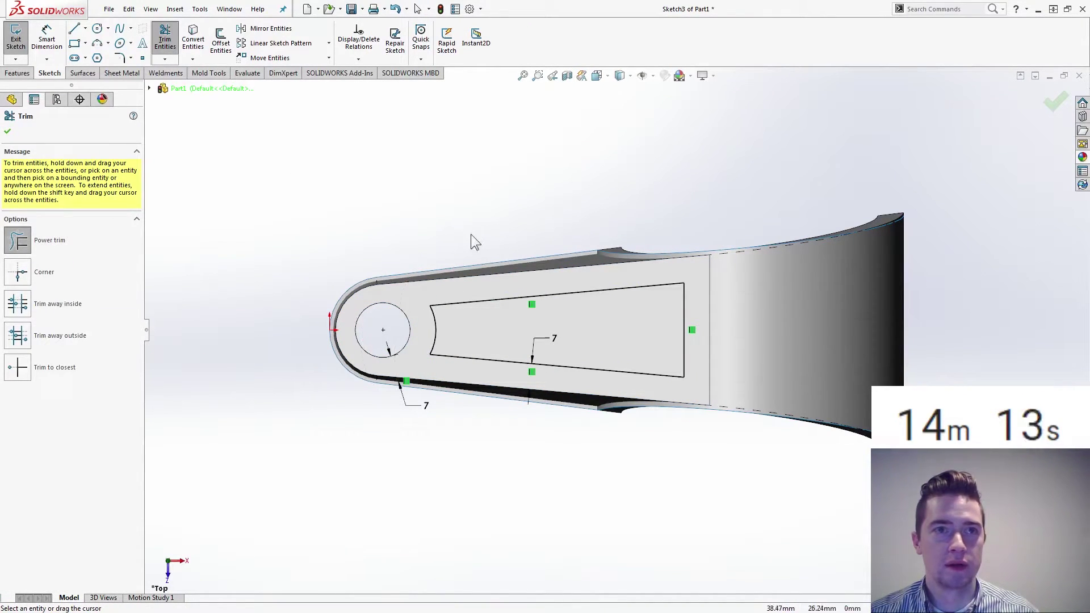
key("Escape")
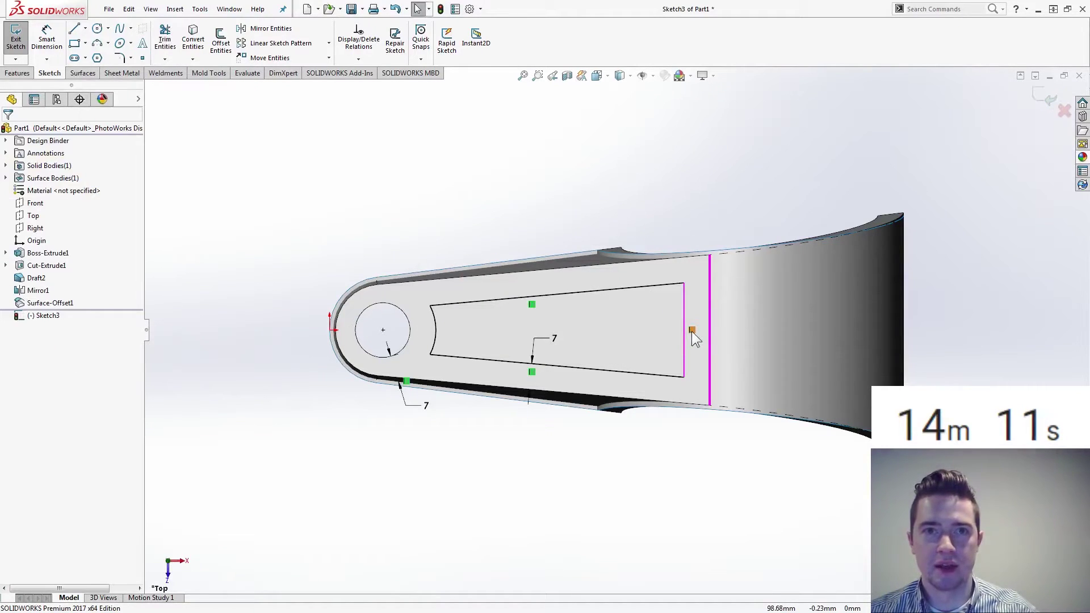
left_click_drag(684, 339, 667, 332)
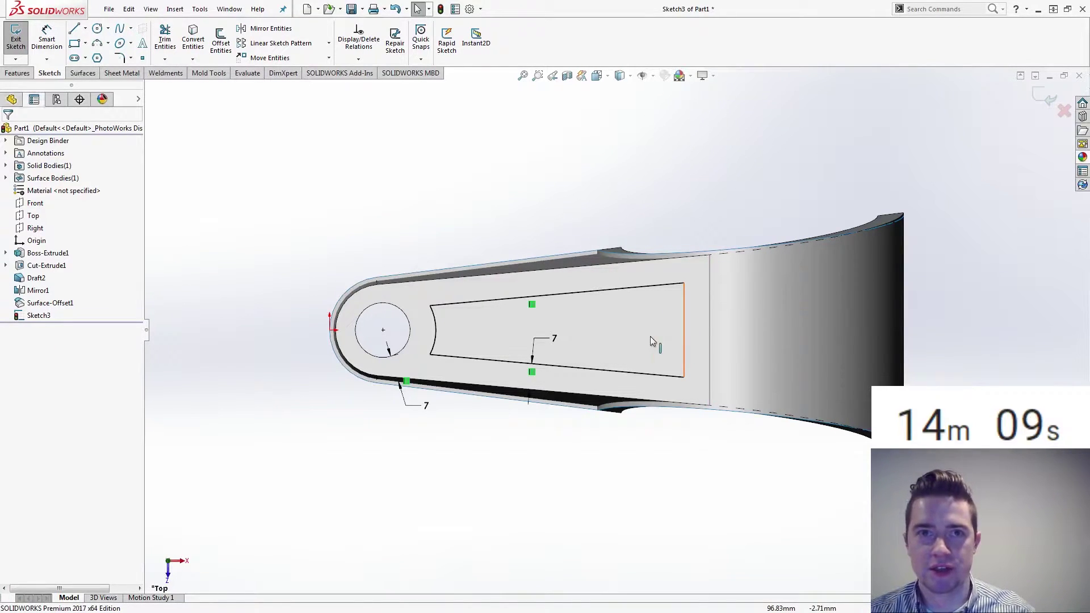
left_click(709, 363, "ctrl")
left_click(744, 292)
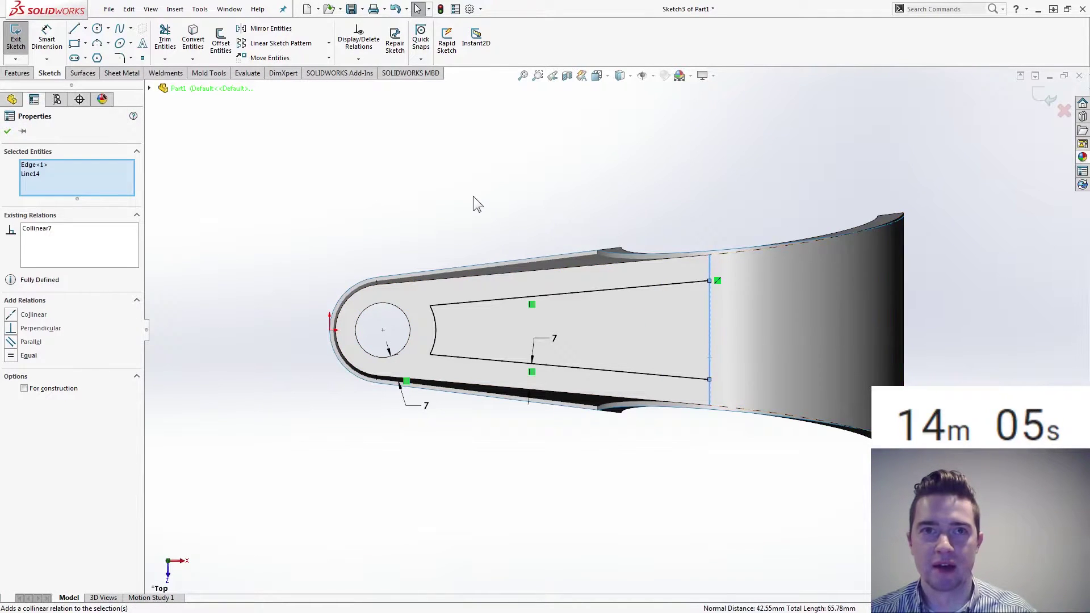
left_click(472, 196)
middle_click_drag(473, 196, 469, 196)
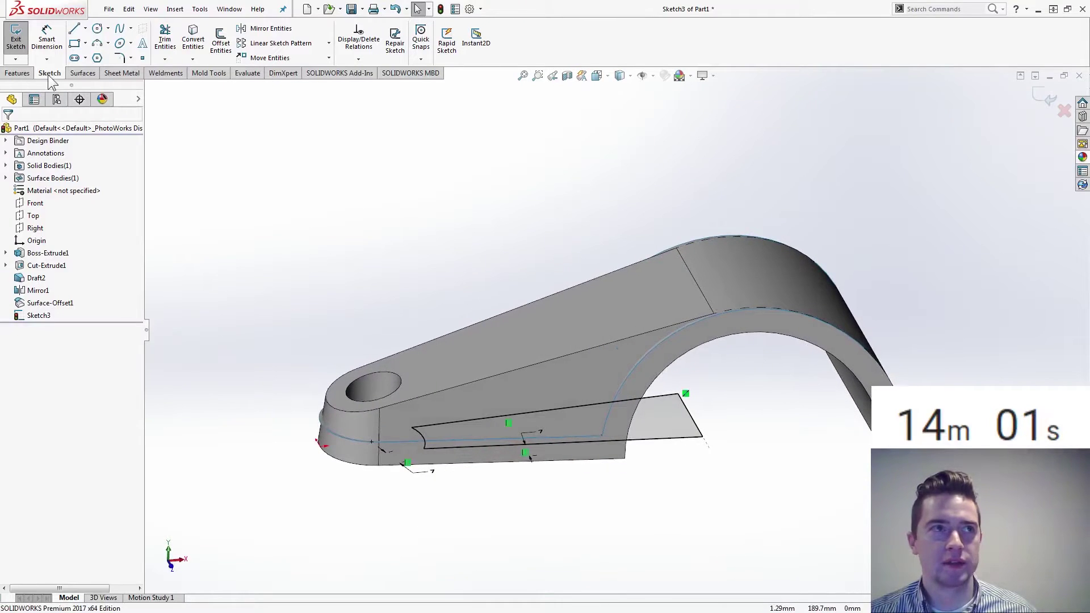
Start an extruded cut from Sketch3 beginning at a 50 mm offset.
left_click(25, 74)
left_click(172, 39)
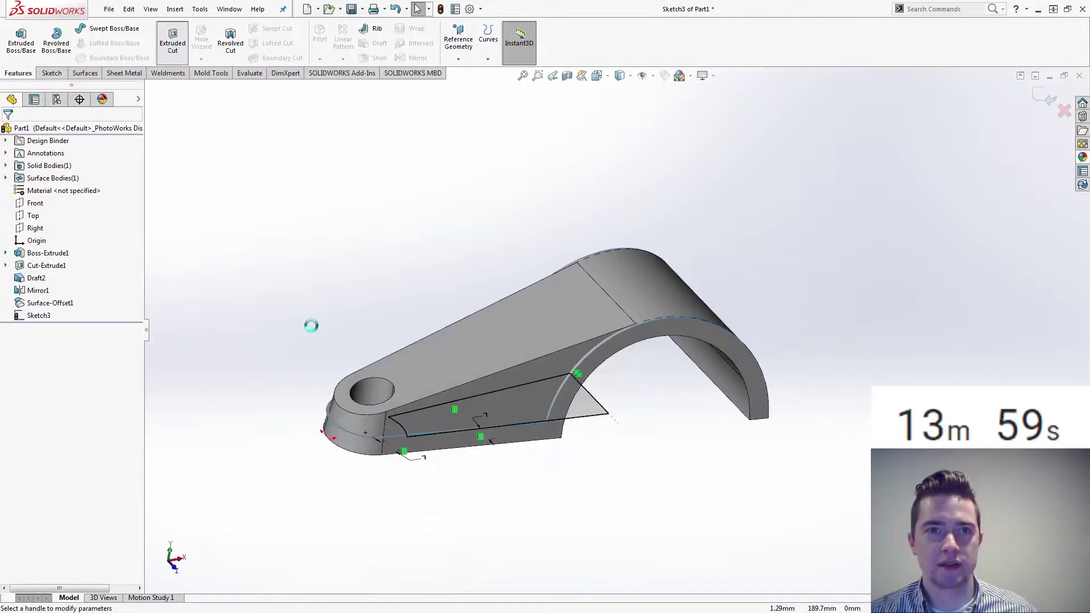
left_click(108, 165)
left_click(99, 195)
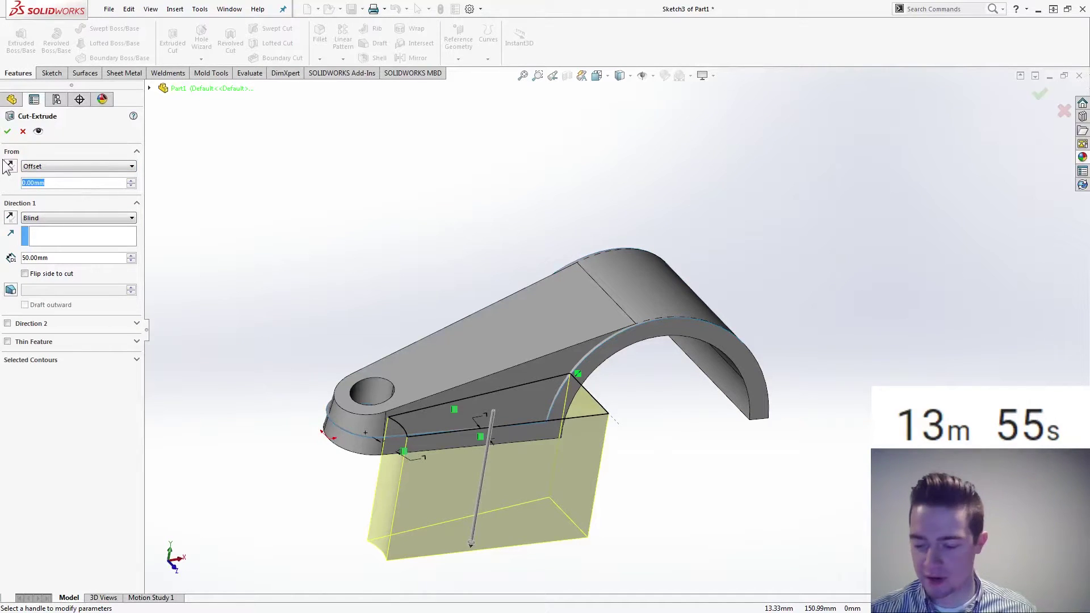
type("50")
key("Return")
End the cut Up To Surface at Surface-Offset1 and accept the pocket.
middle_click_drag(404, 329, 508, 226)
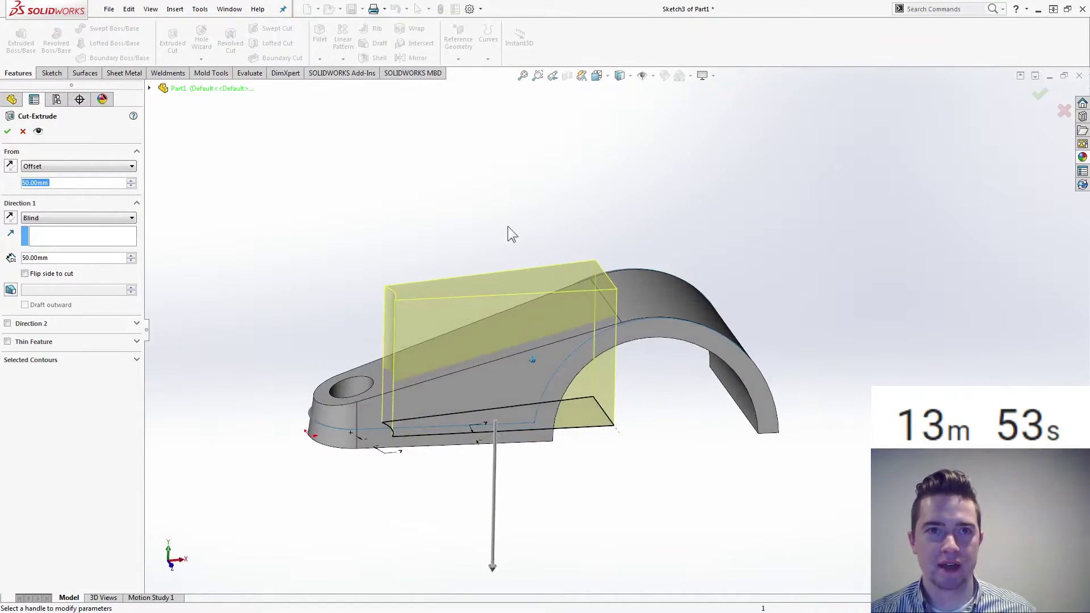
left_click(58, 219)
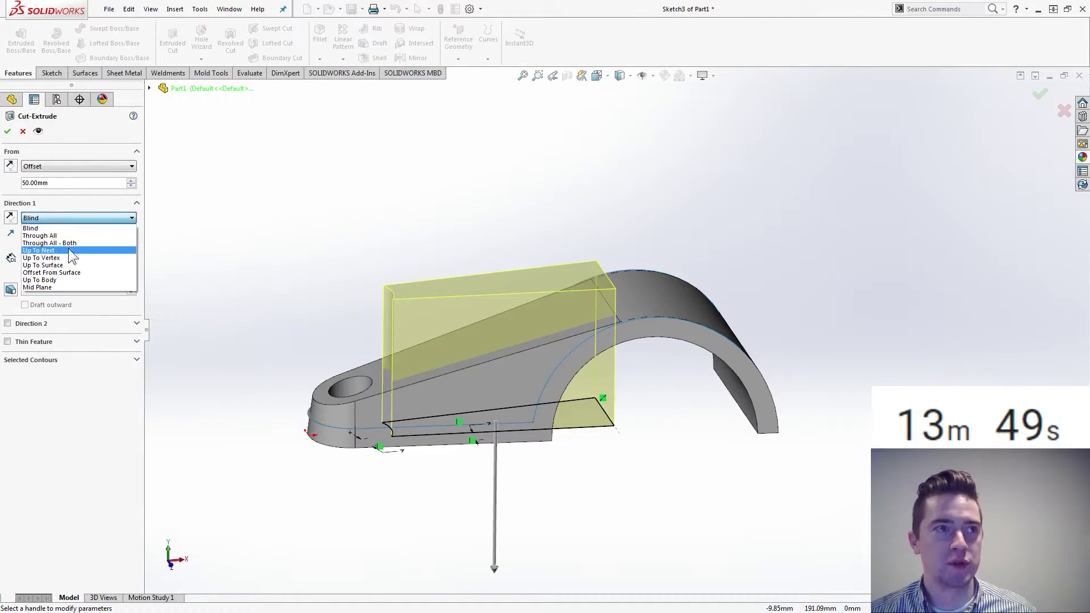
left_click(70, 265)
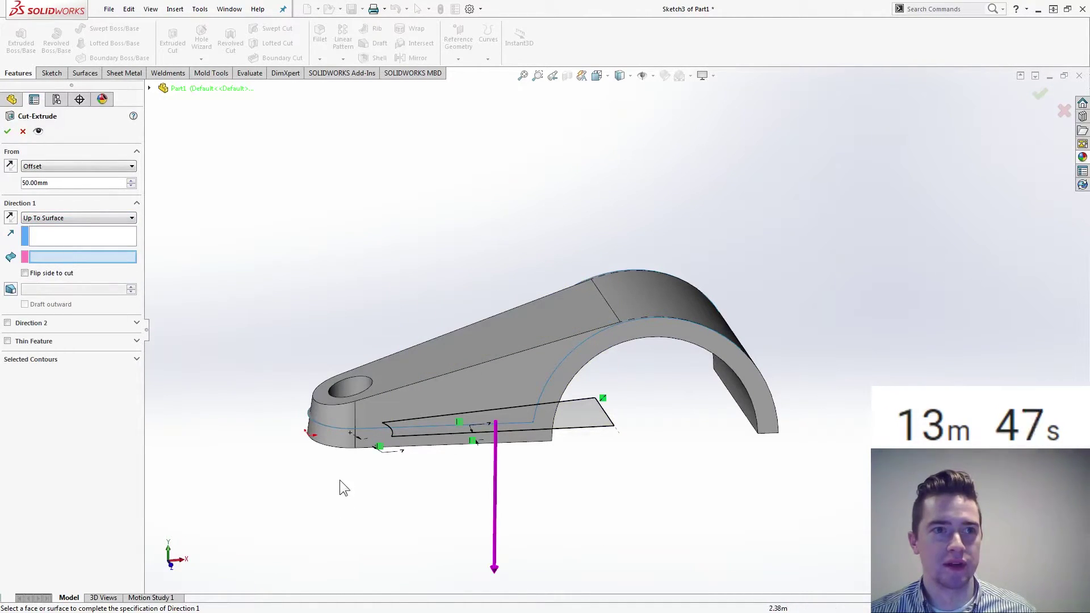
left_click(318, 427)
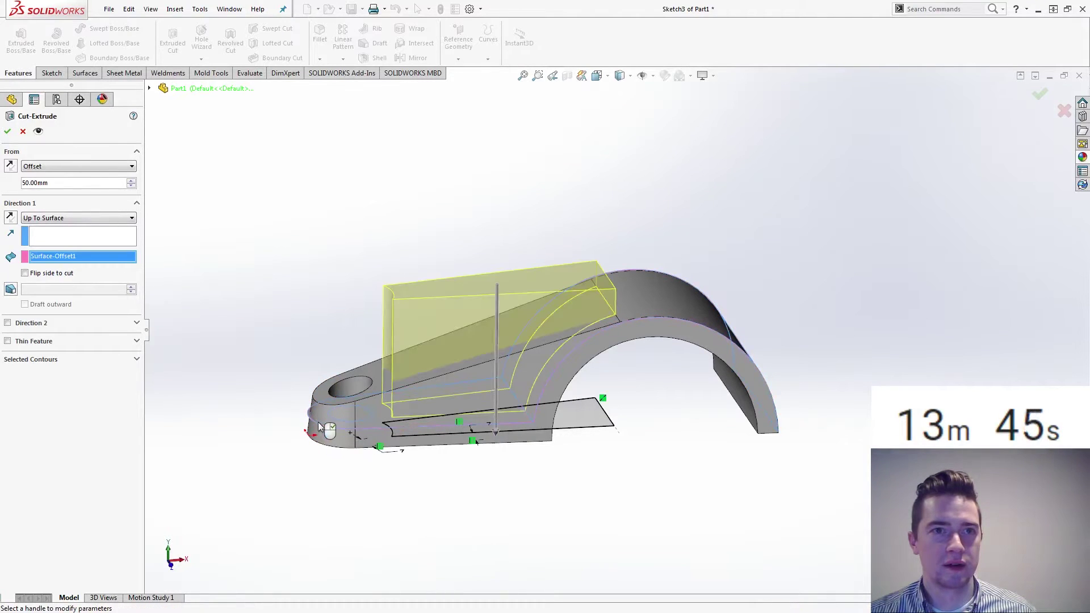
scroll(204, 332, "down", 5)
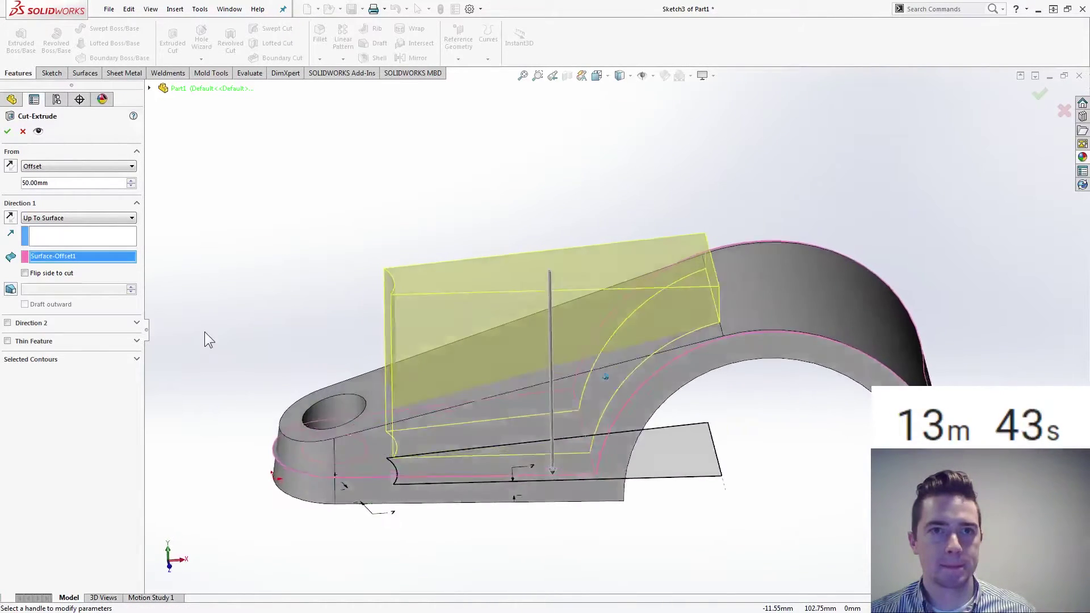
left_click(8, 132)
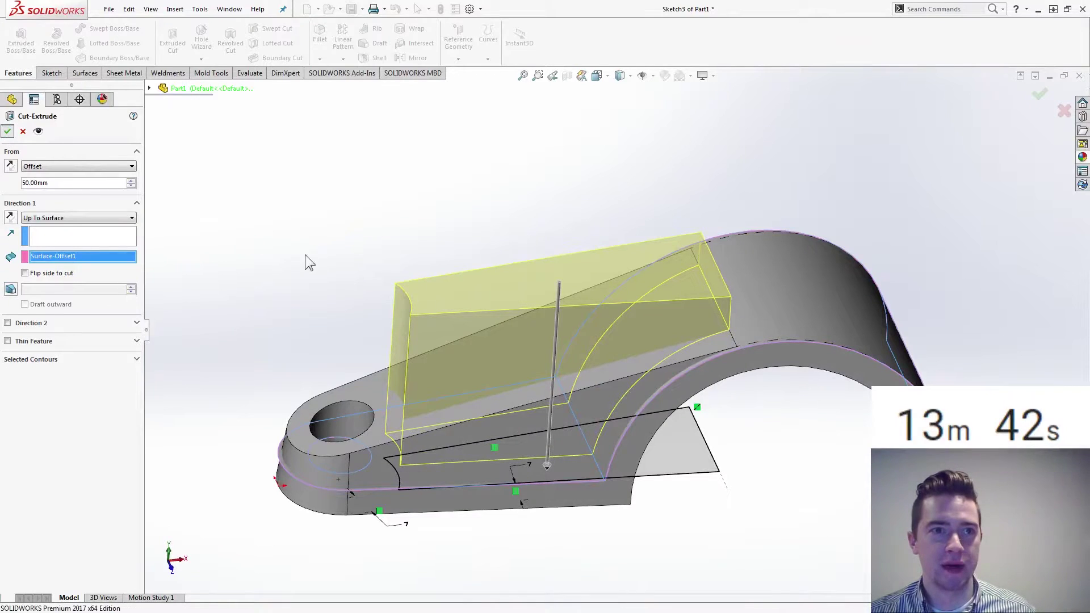
left_click(350, 261)
middle_click_drag(351, 262, 432, 435)
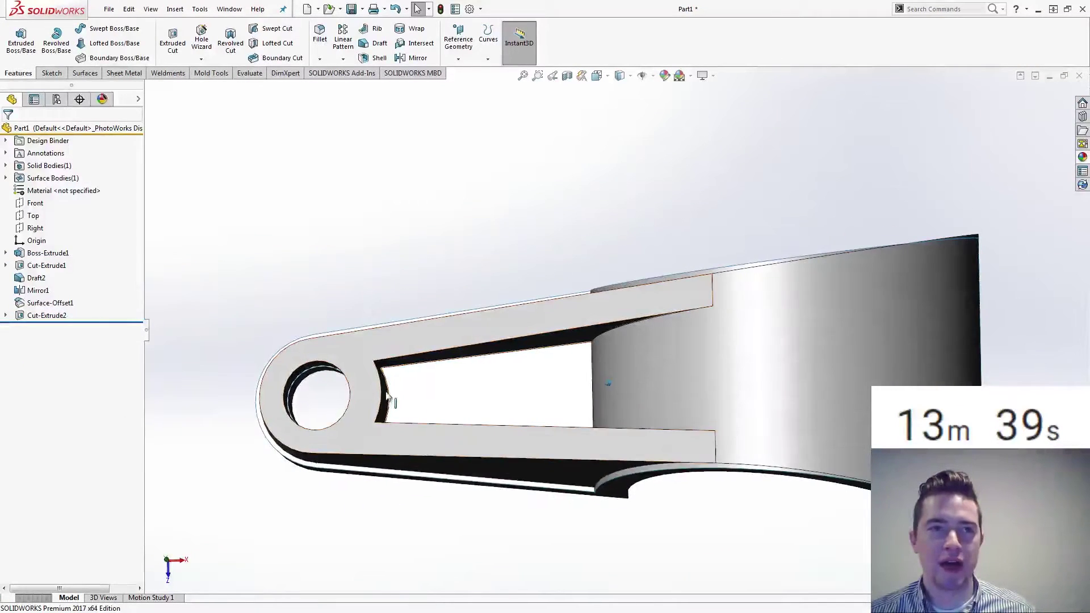
scroll(389, 309, "up", 1)
middle_click_drag(283, 278, 328, 474)
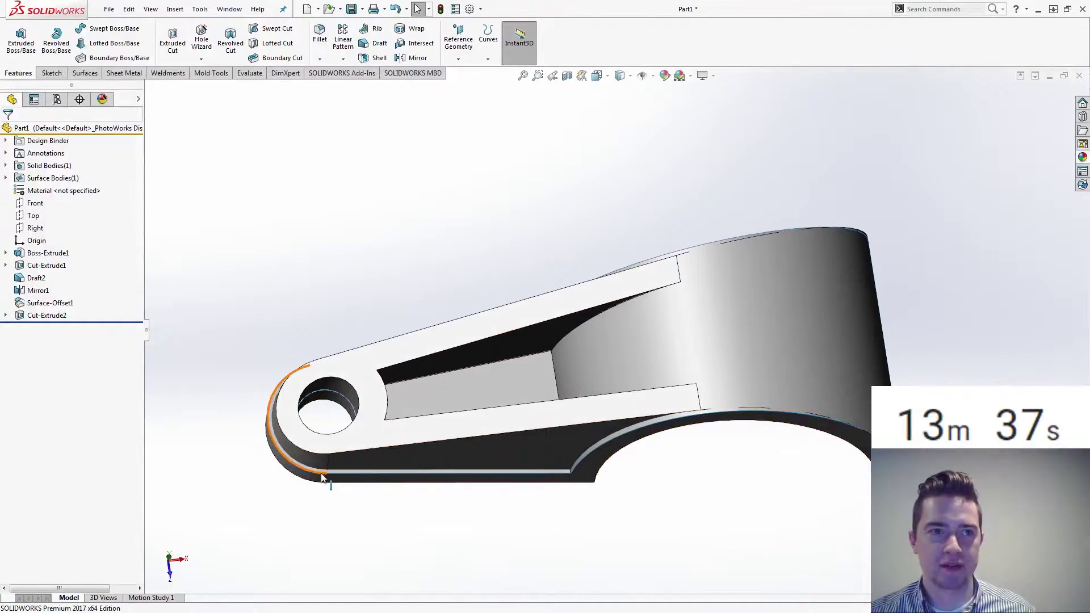
left_click(54, 178)
left_click(315, 247)
middle_click_drag(315, 248, 391, 149)
Add a 7° parting-line draft using the pull face and the pocket's three upper edges.
left_click(377, 43)
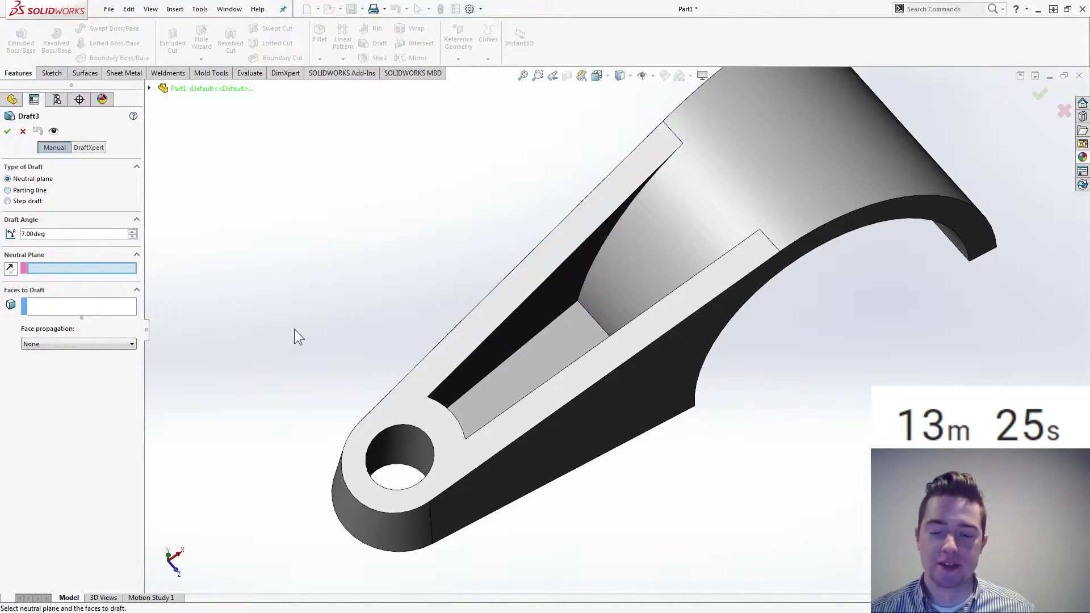
middle_click_drag(294, 329, 284, 340, "ctrl")
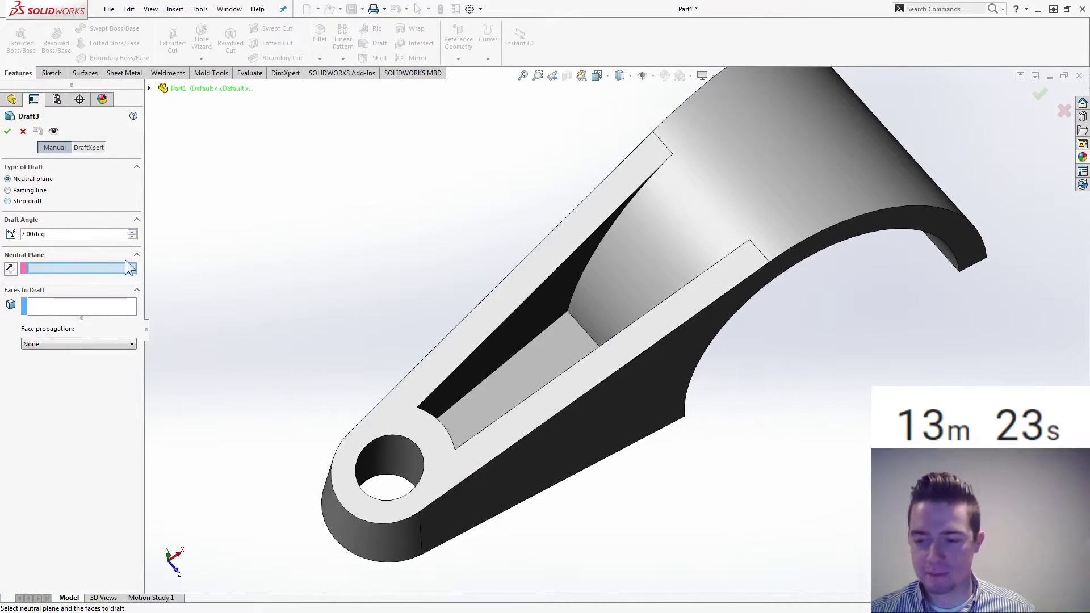
left_click(30, 192)
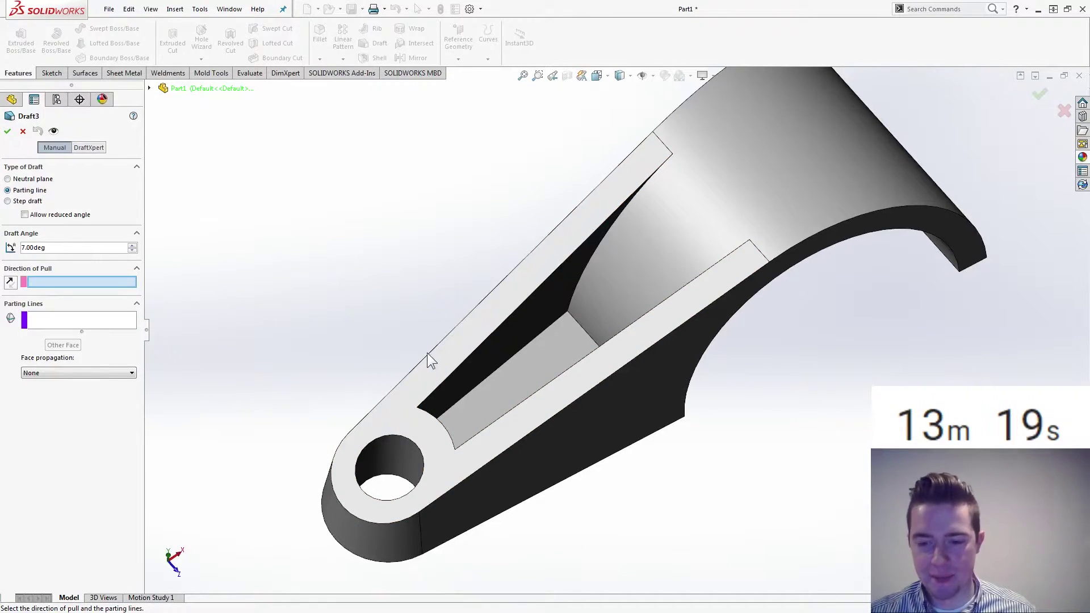
middle_click_drag(470, 366, 492, 451)
left_click(496, 478)
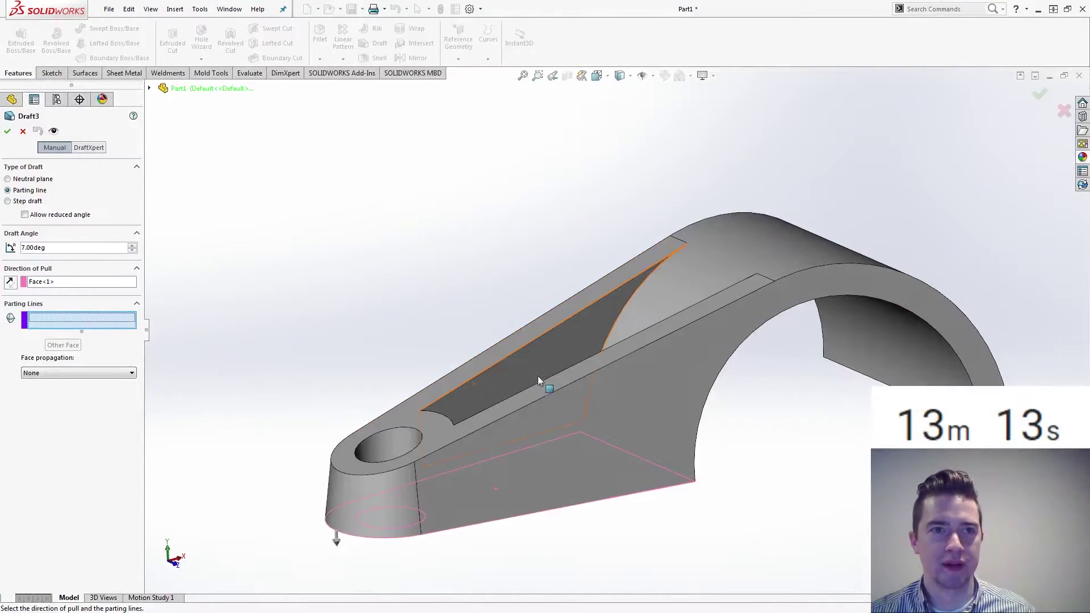
left_click(516, 349)
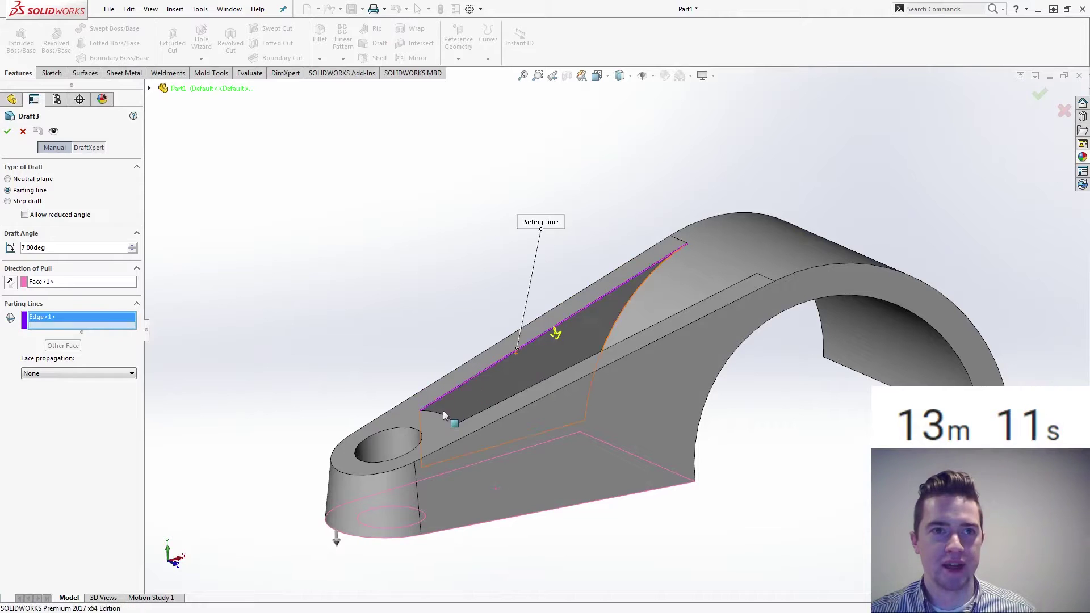
left_click(446, 420)
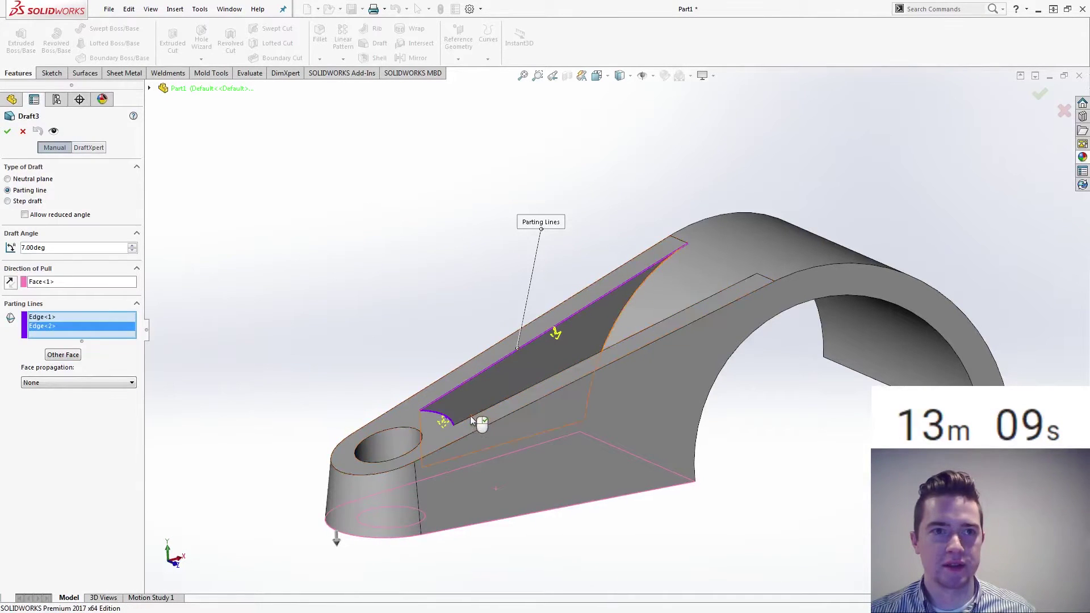
left_click(459, 419)
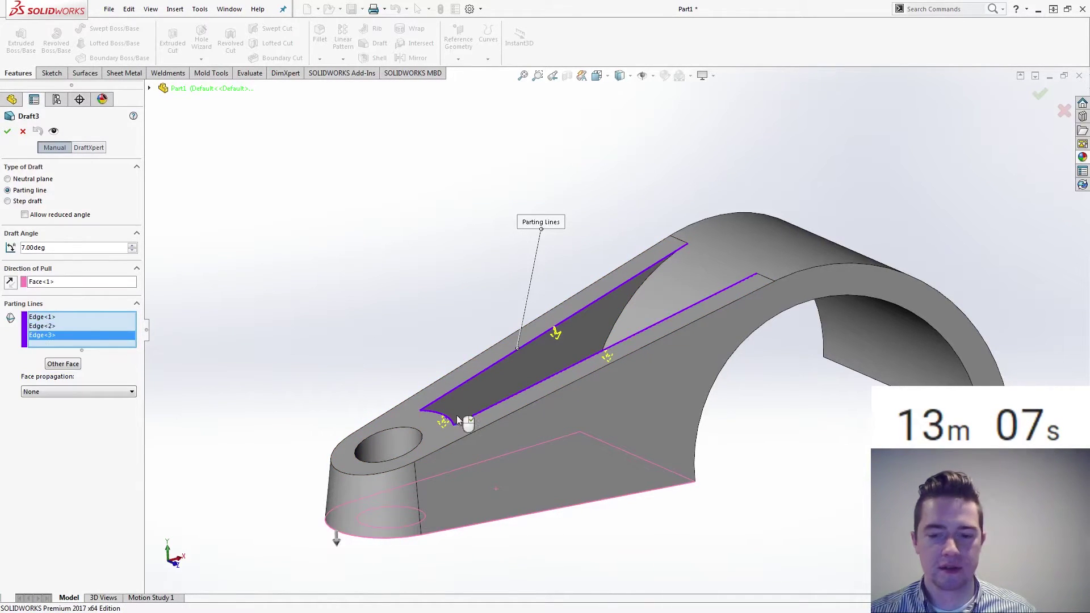
middle_click_drag(250, 292, 234, 331)
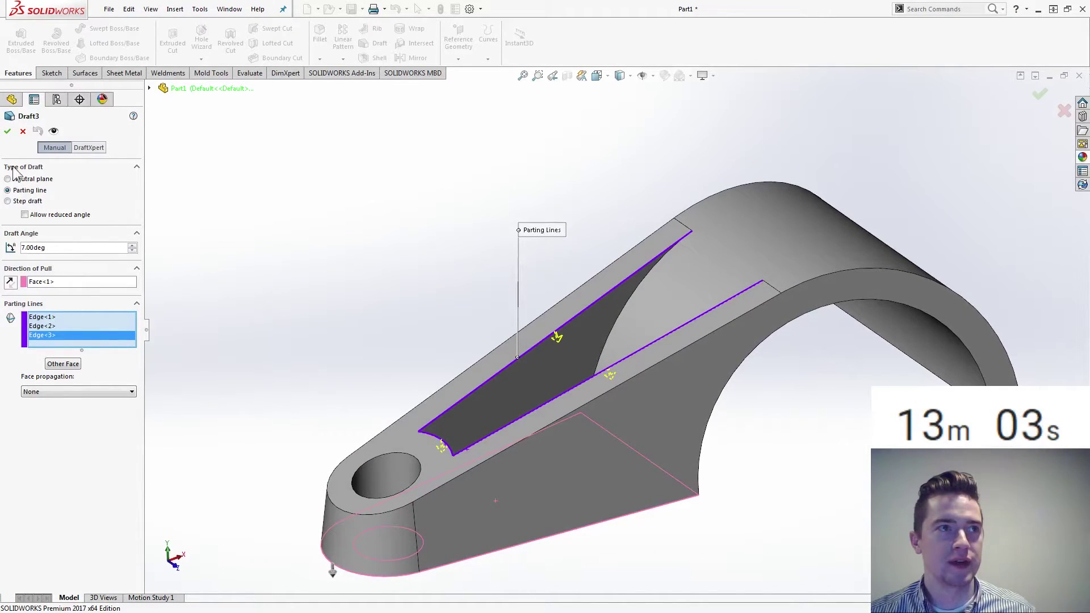
left_click(7, 133)
Edit Draft3 so the draft is applied to the other face.
key("ctrl+5")
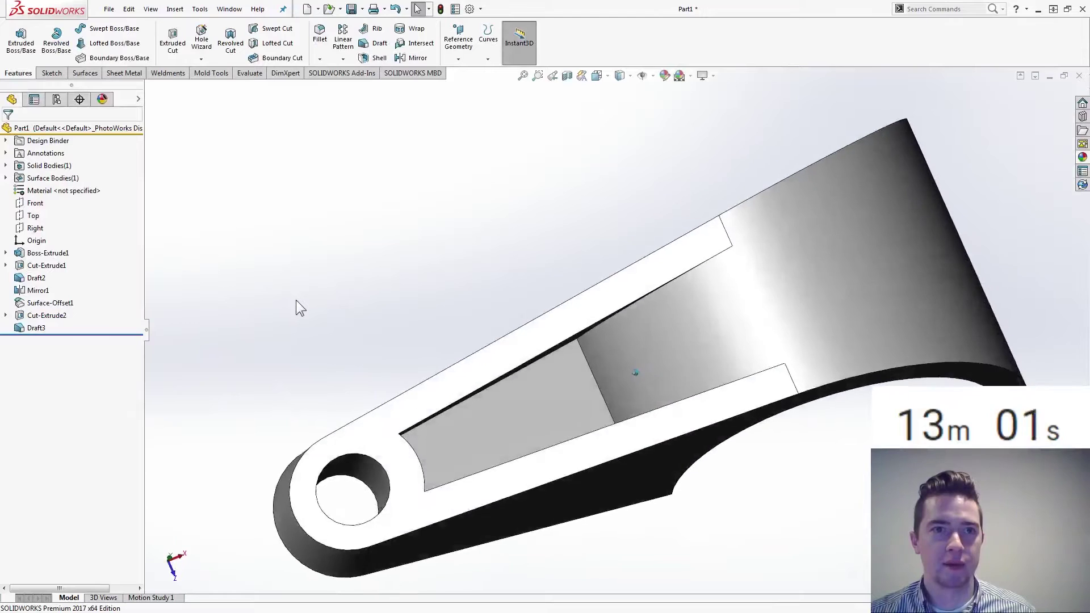
left_click(57, 329)
left_click(50, 298)
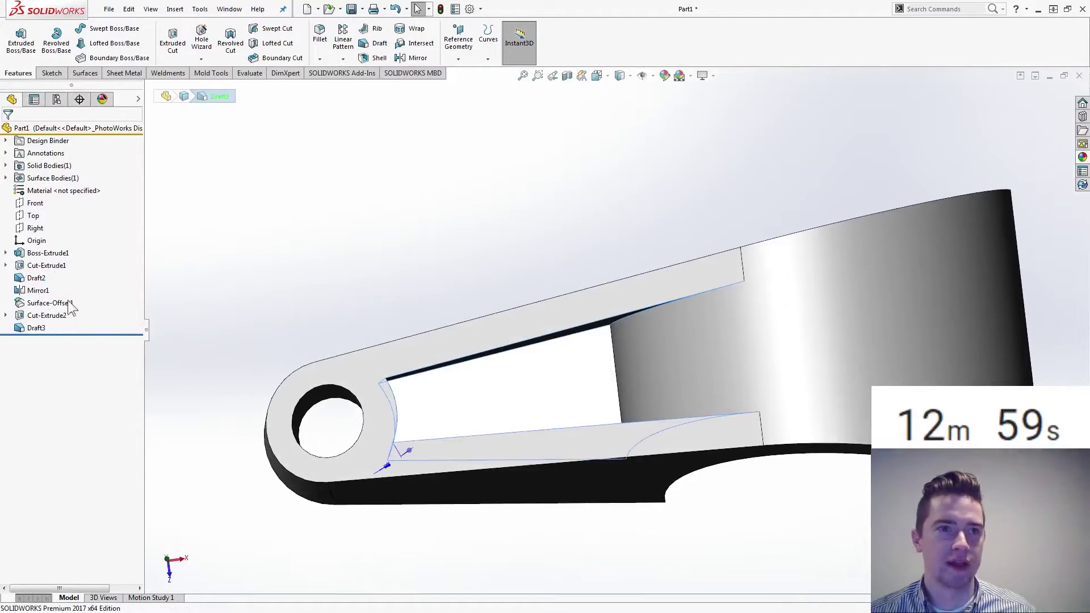
left_click(62, 343)
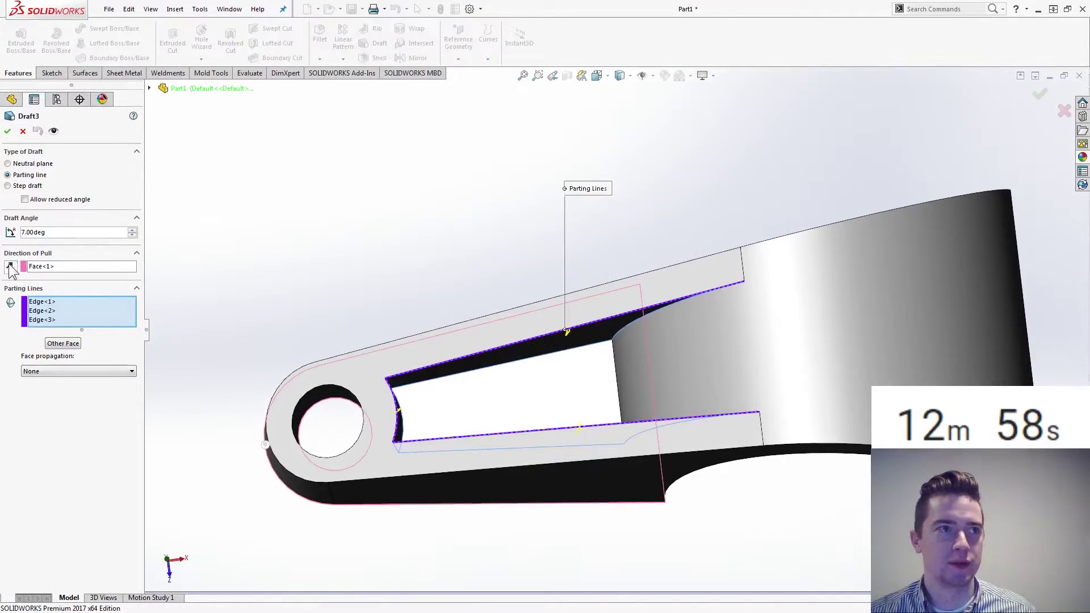
left_click(7, 131)
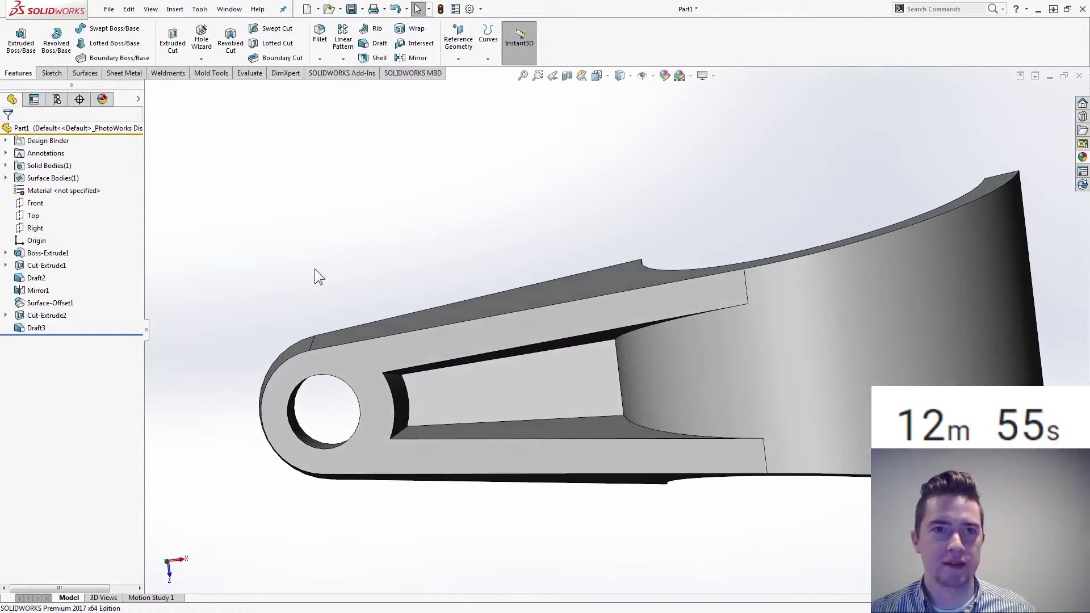
After checking the reference drawing, fillet the pocket's inner face edges at 3 mm as Fillet1.
middle_click_drag(367, 250, 372, 225)
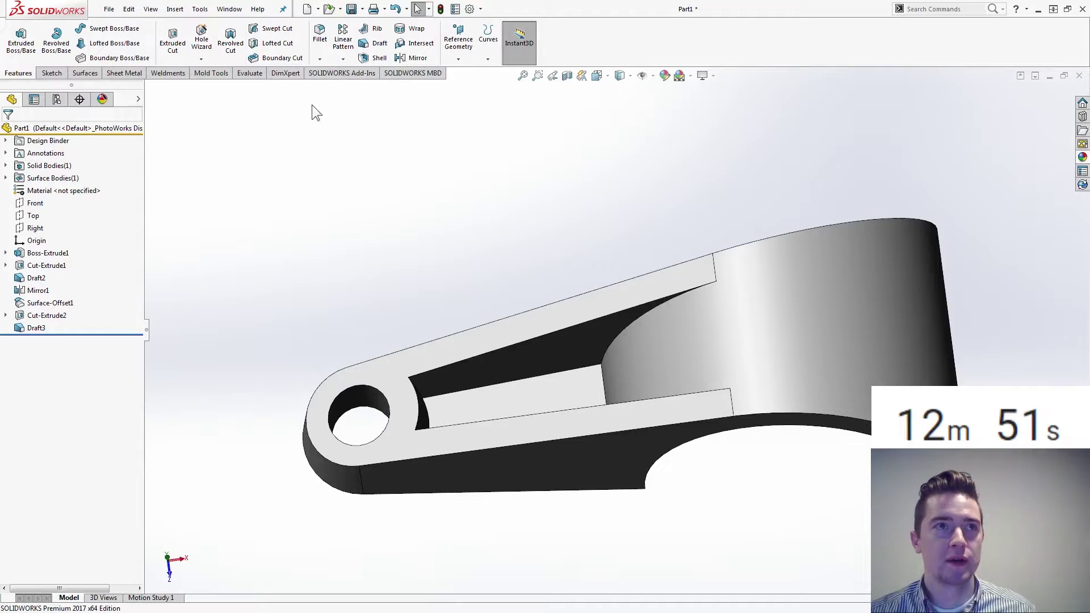
left_click(327, 45)
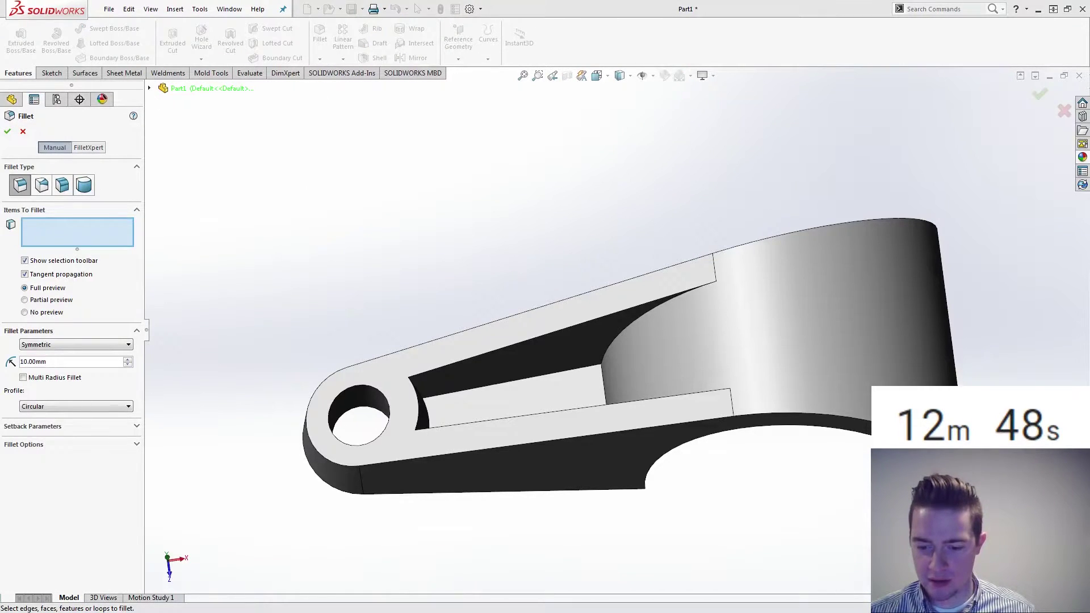
key("alt+Tab")
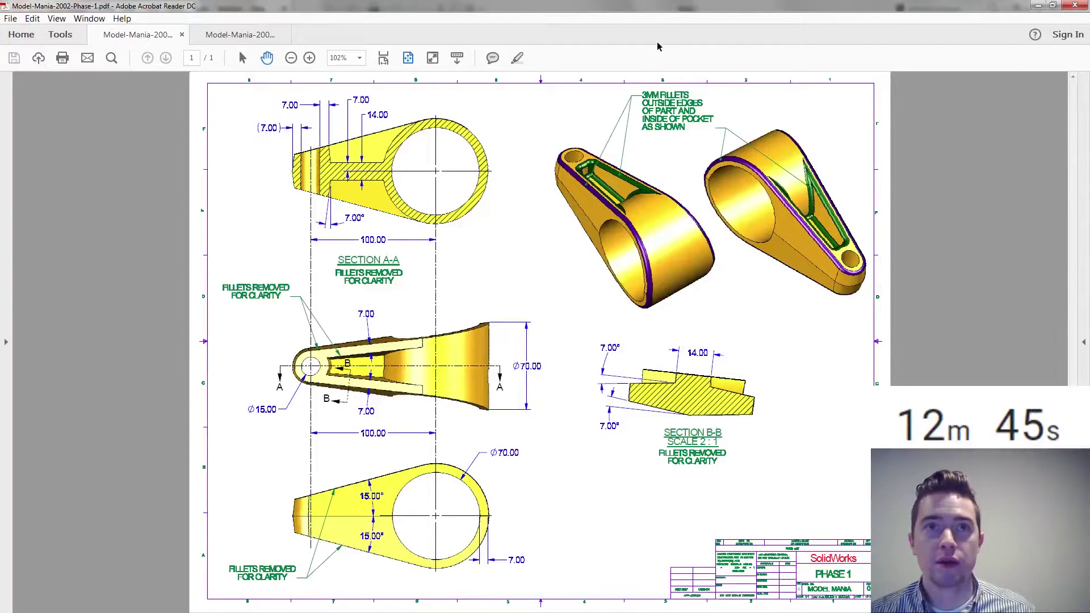
key("alt+Tab")
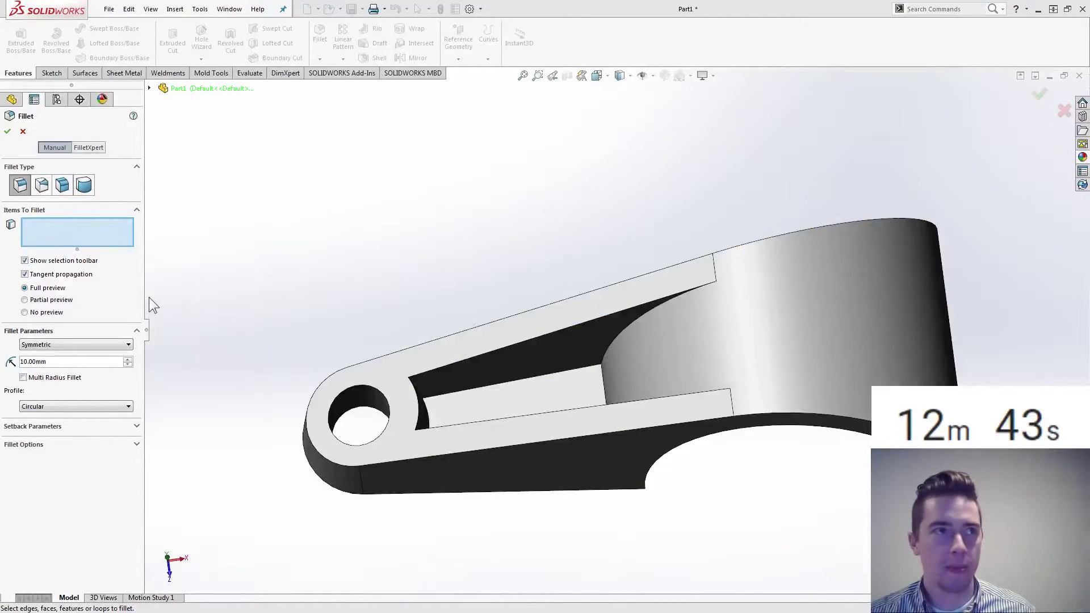
left_click_drag(2, 350, 9, 346)
type("3")
key("Return")
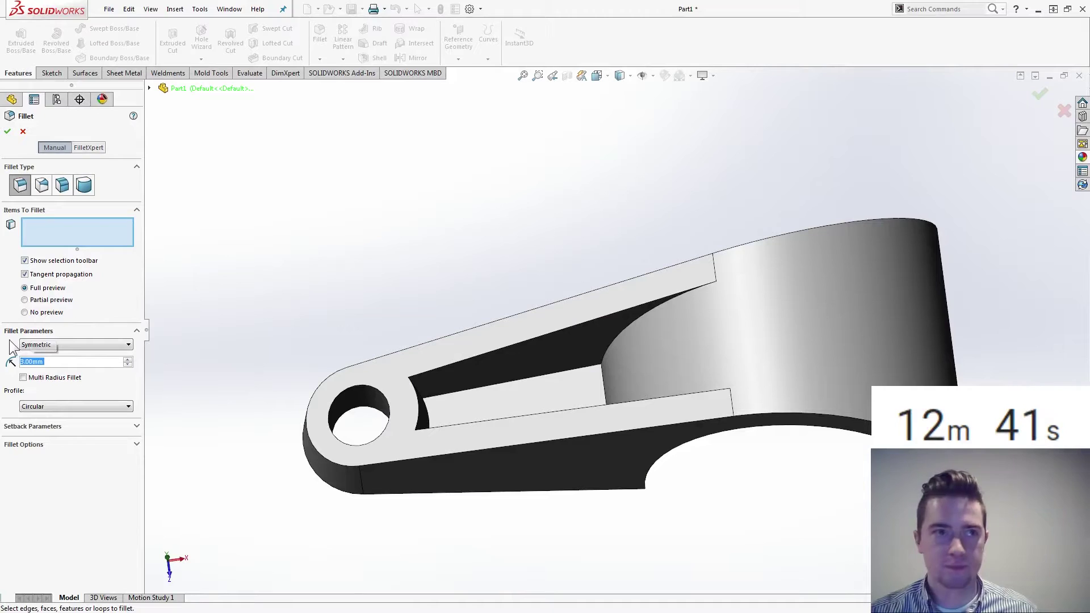
left_click(536, 356)
middle_click_drag(535, 356, 454, 392)
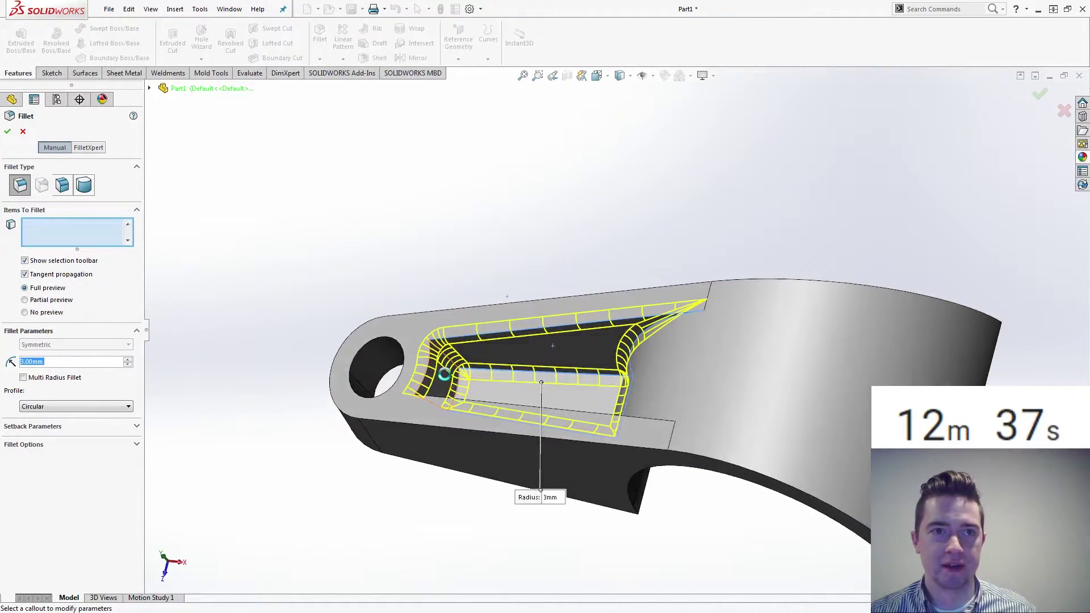
key("Return")
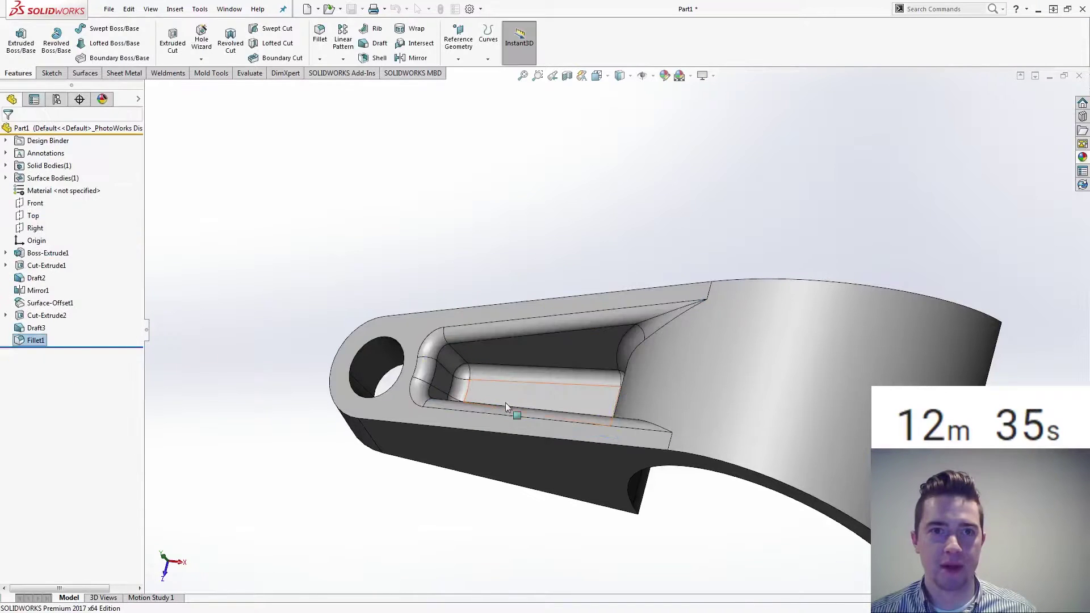
Give the Fillet1 pocket faces a bright green appearance.
middle_click_drag(506, 403, 476, 241)
left_click(24, 340)
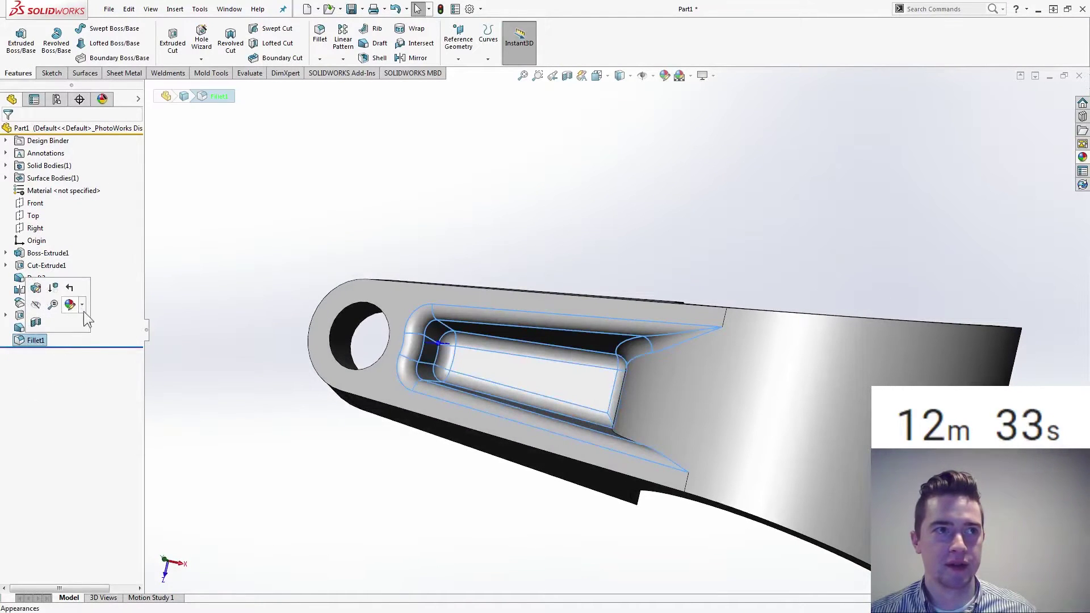
left_click(83, 309)
left_click(130, 333)
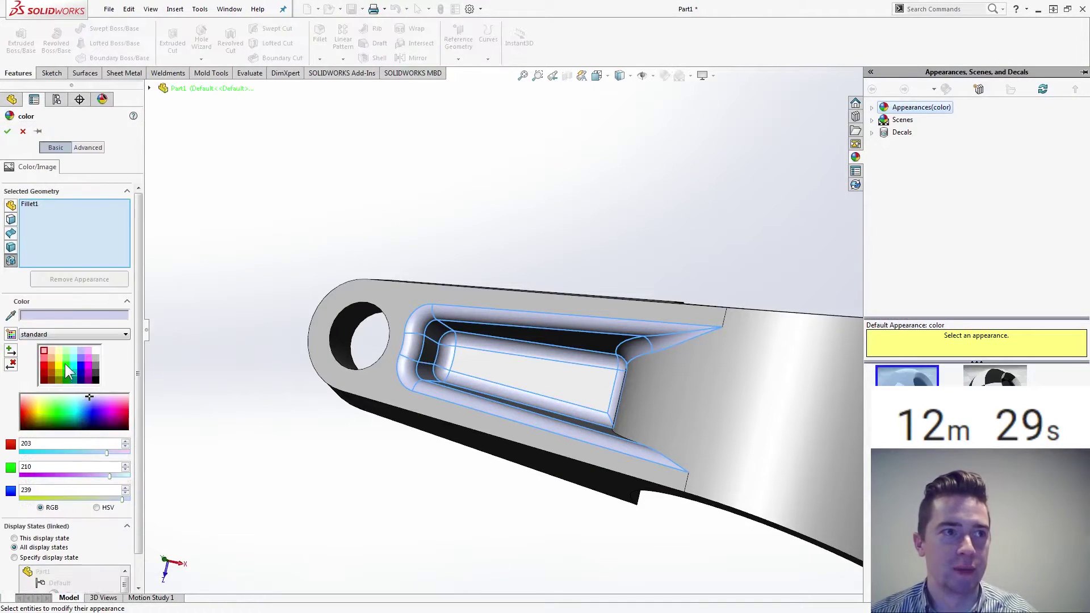
left_click(66, 365)
left_click(7, 131)
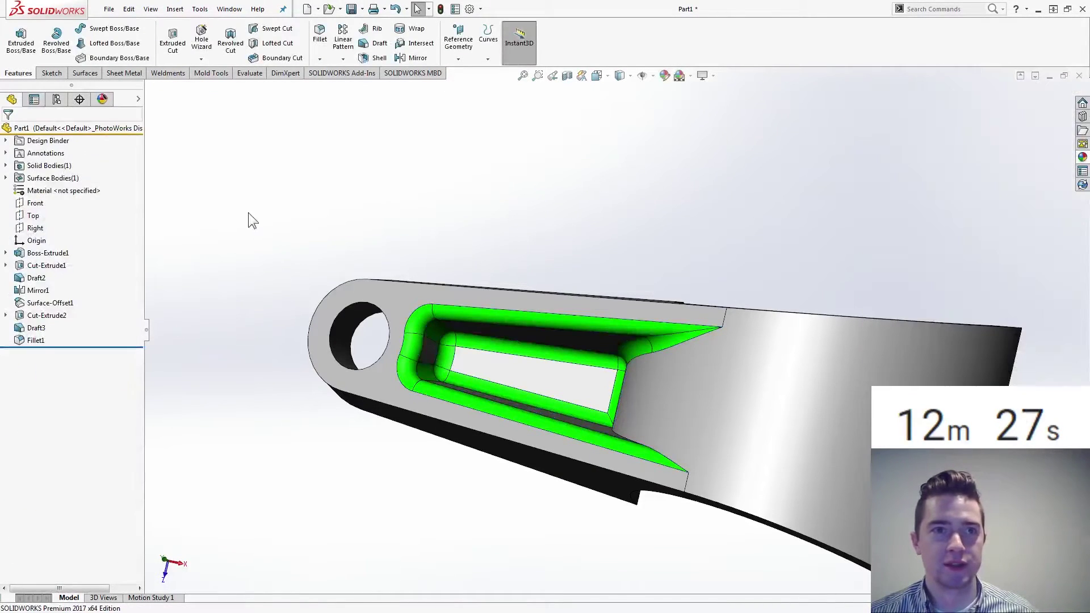
key("Left")
key("Left")
key("Left")
key("Left")
key("Left")
key("Left")
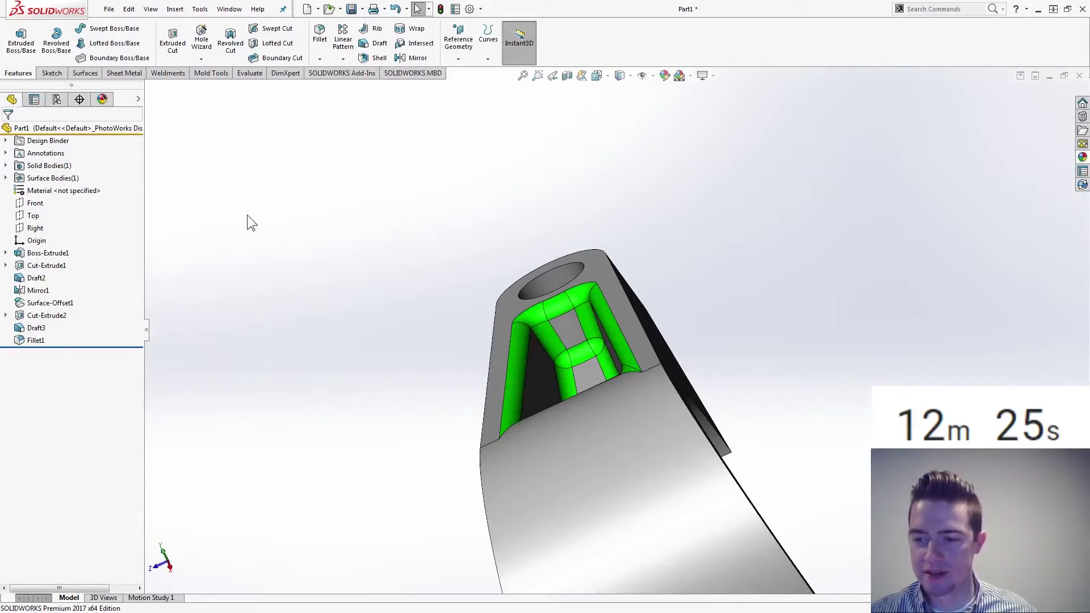
key("Up")
key("Up")
key("Up")
key("Up")
key("Up")
key("Up")
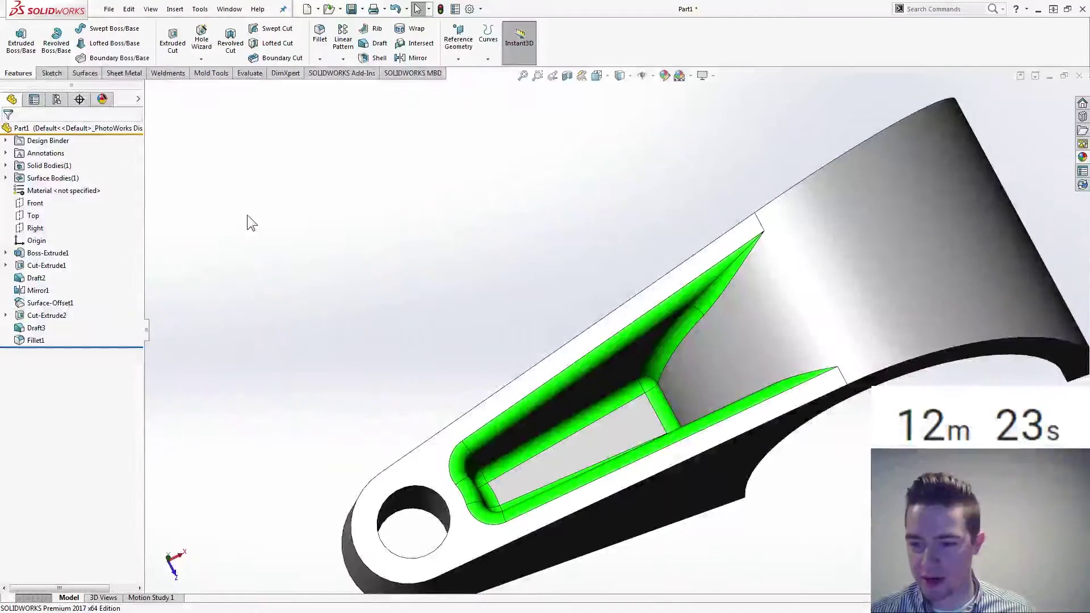
key("Down")
key("Down")
key("Down")
scroll(302, 254, "up", 2)
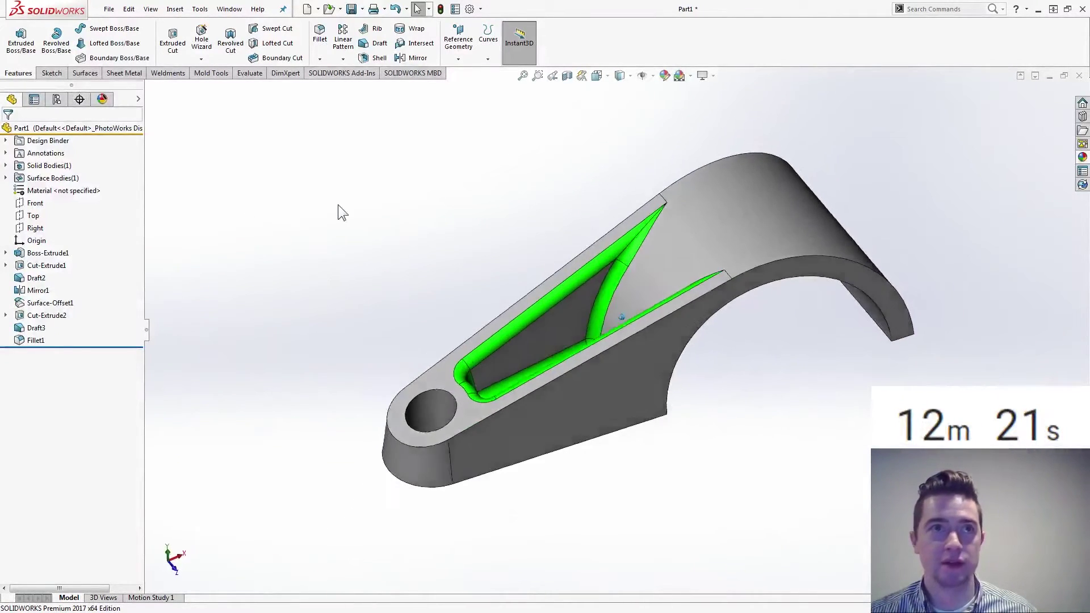
Mirror the bracket's solid body about its bottom face, creating Mirror2.
left_click(418, 57)
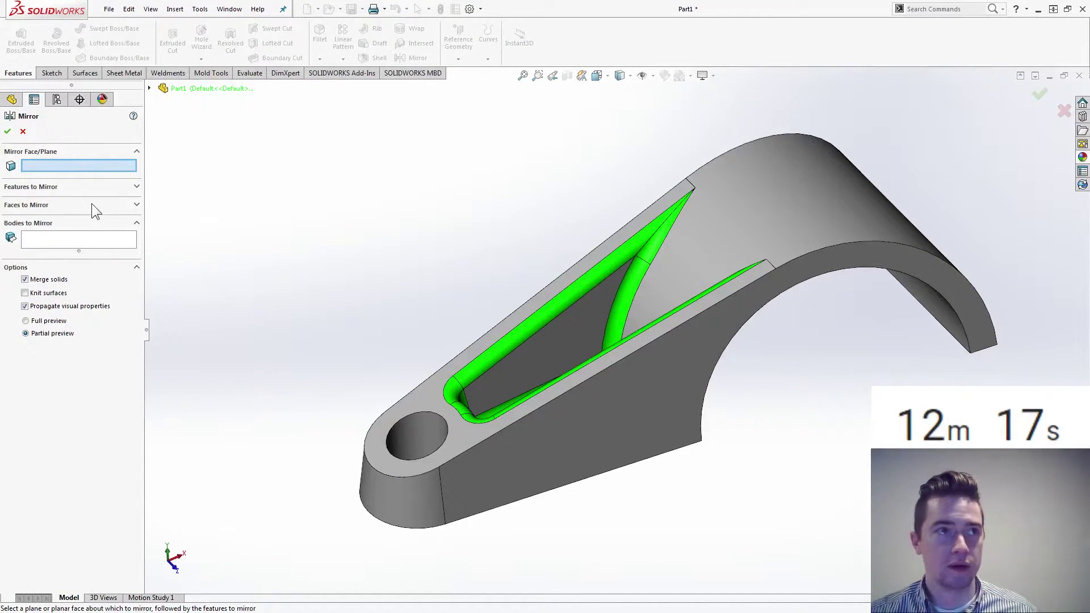
middle_click_drag(507, 519, 526, 423)
left_click(550, 401)
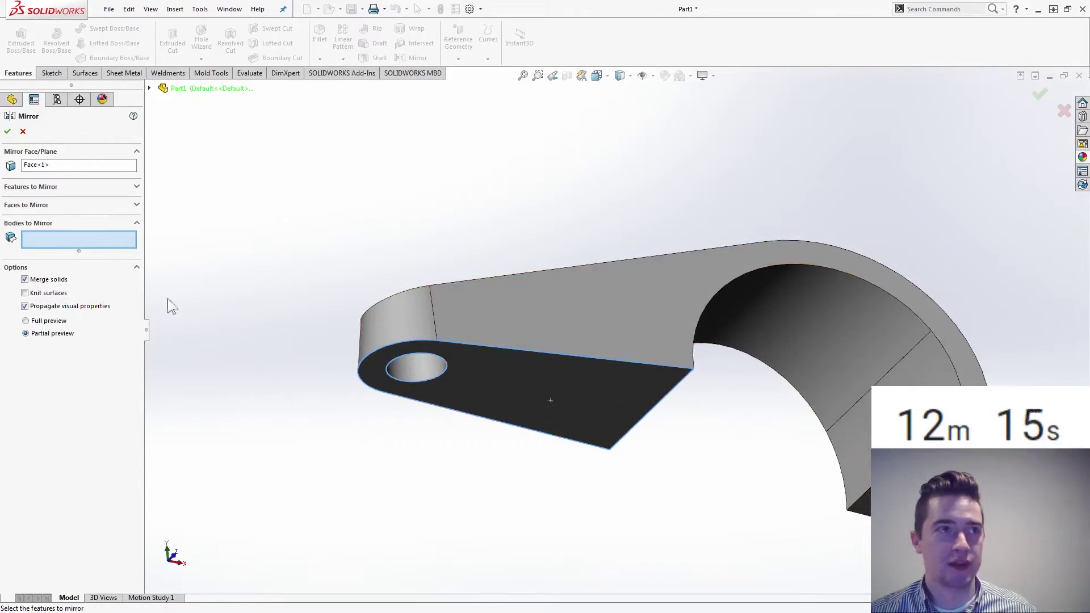
left_click(512, 321)
right_click(512, 321)
left_click(345, 206)
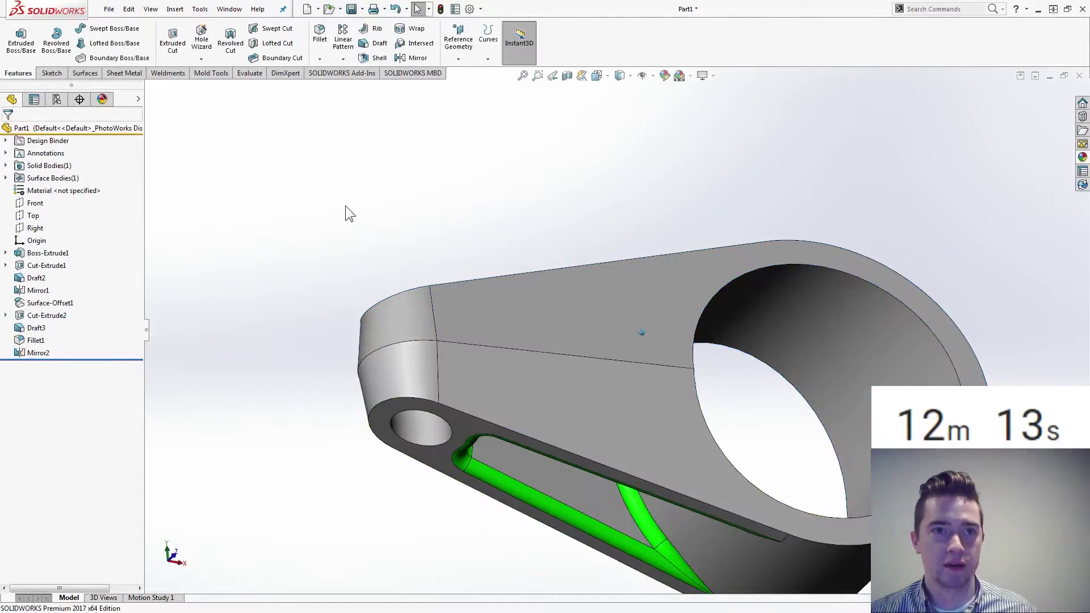
scroll(384, 281, "up", 2)
middle_click_drag(345, 206, 356, 273)
scroll(356, 273, "down", 1)
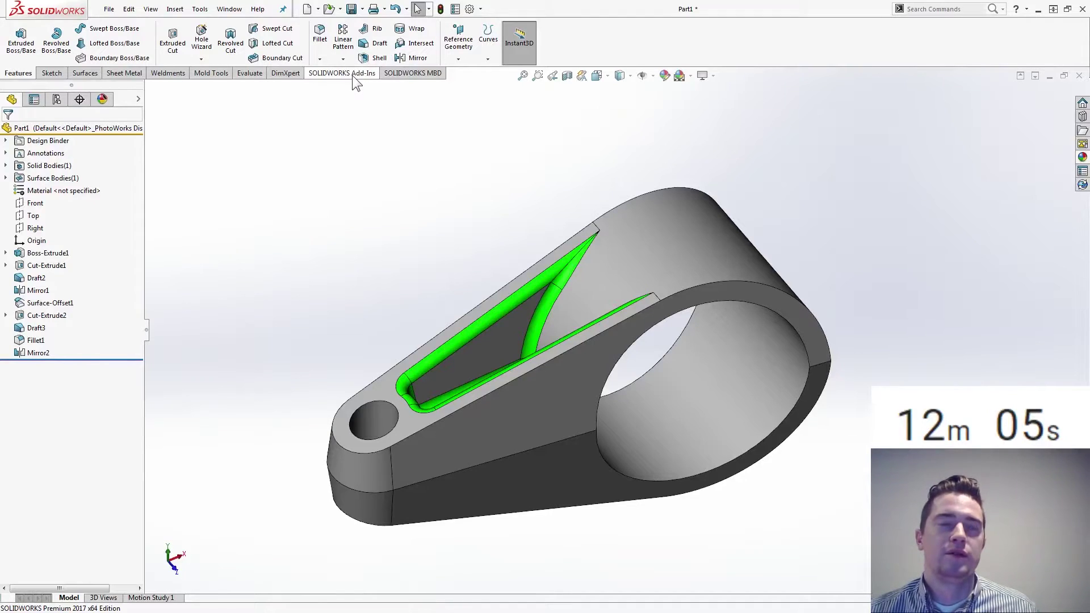
Fillet the top and bottom outer edge loops at 3 mm as Fillet2.
left_click(320, 33)
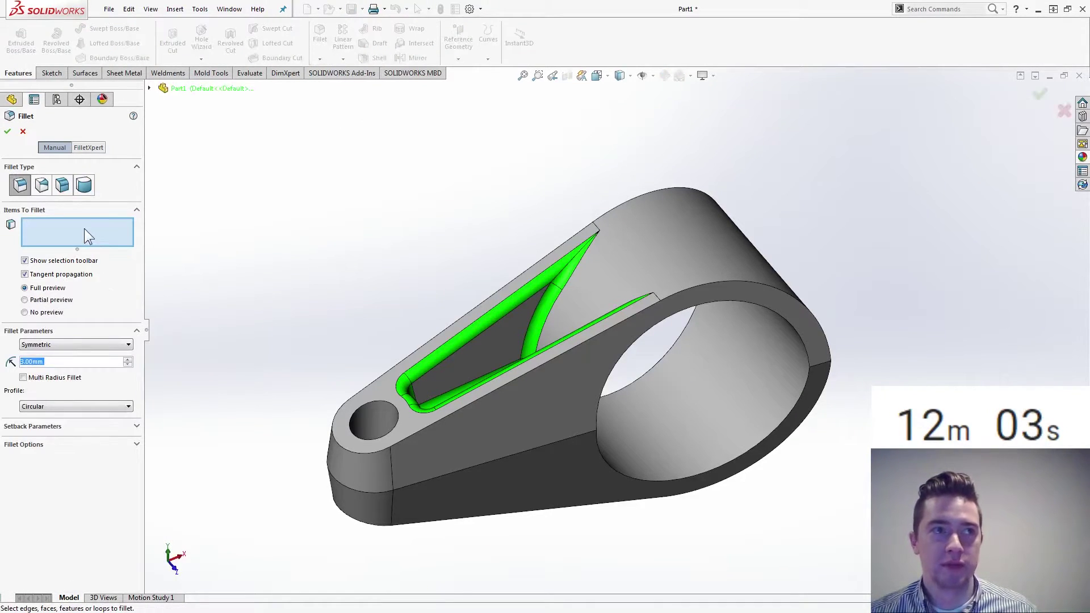
key("f")
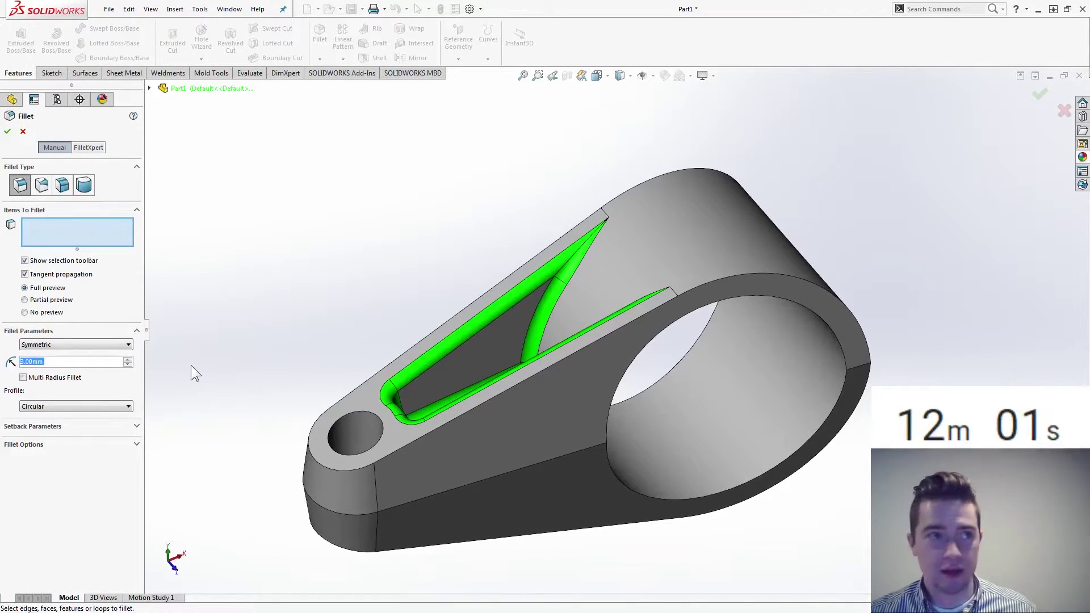
left_click(561, 362)
middle_click_drag(560, 362, 570, 577)
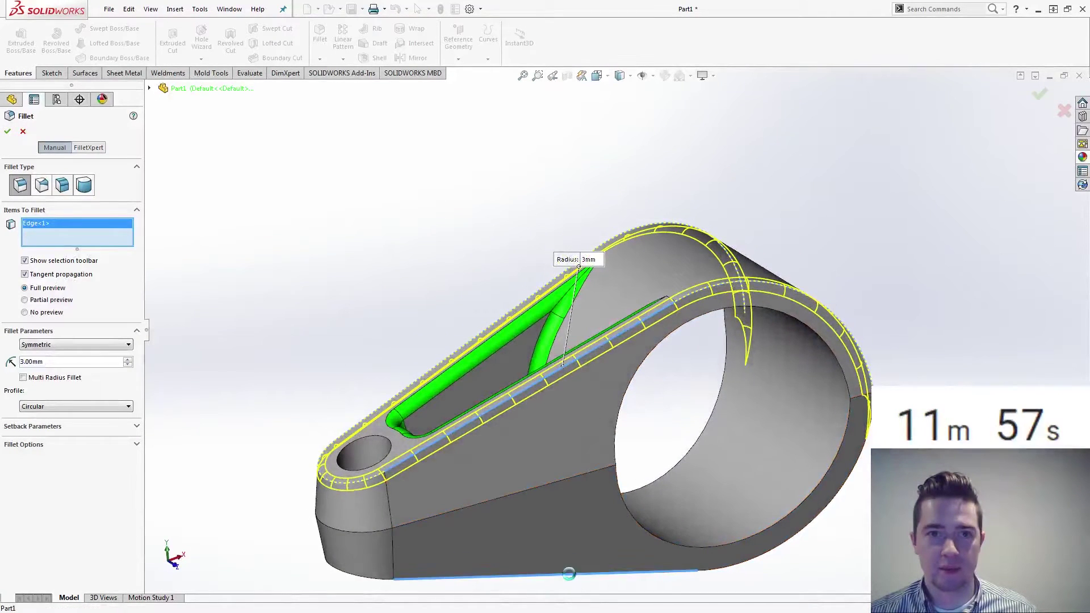
left_click(571, 578)
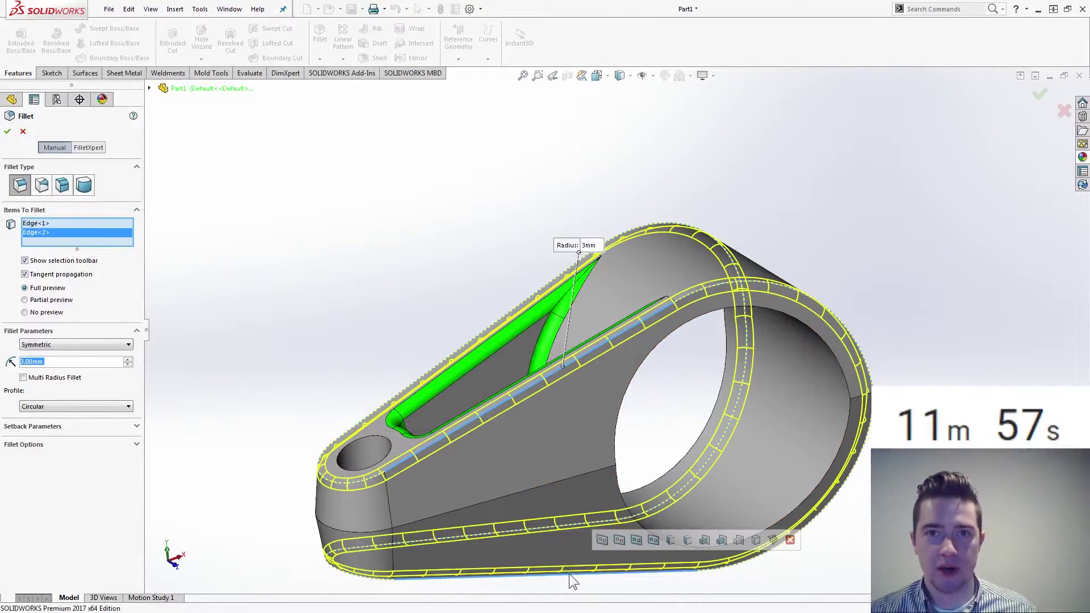
left_click(8, 132)
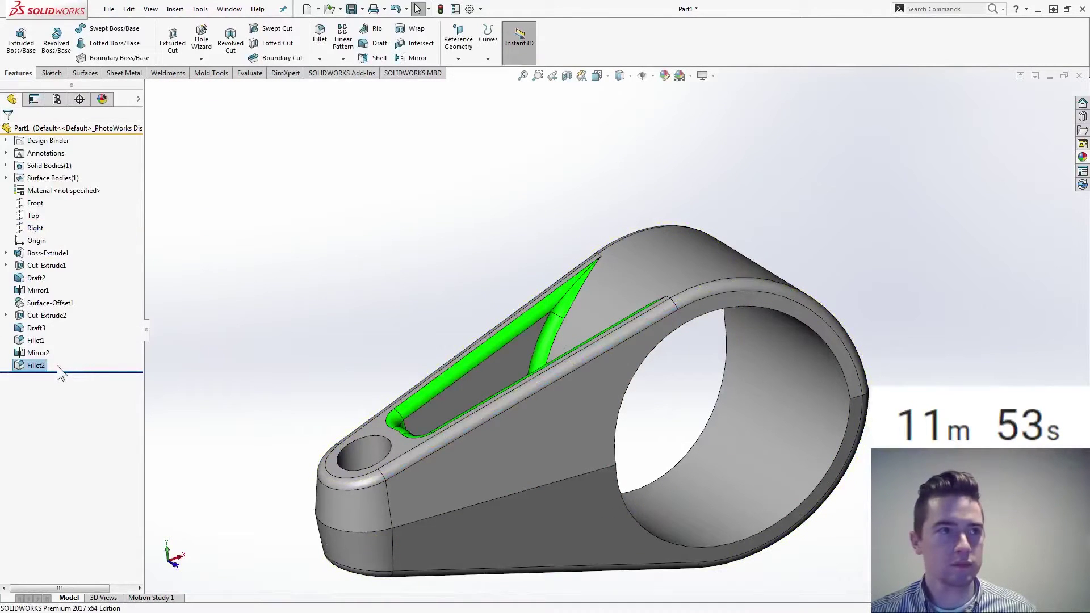
left_click(42, 367)
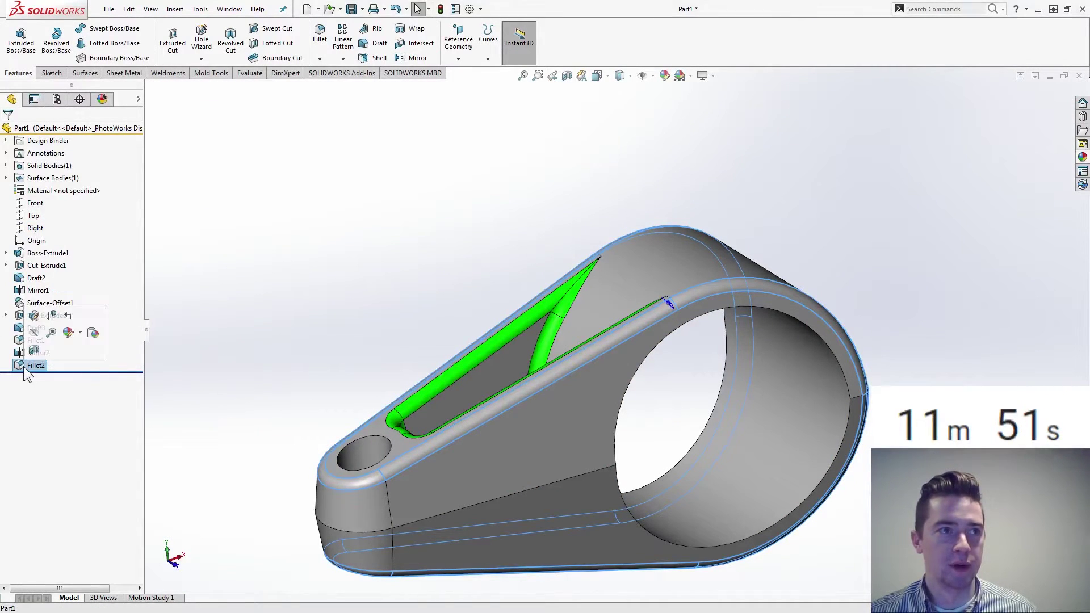
Apply a magenta appearance to the Fillet2 outer edge faces.
left_click(81, 334)
left_click(130, 366)
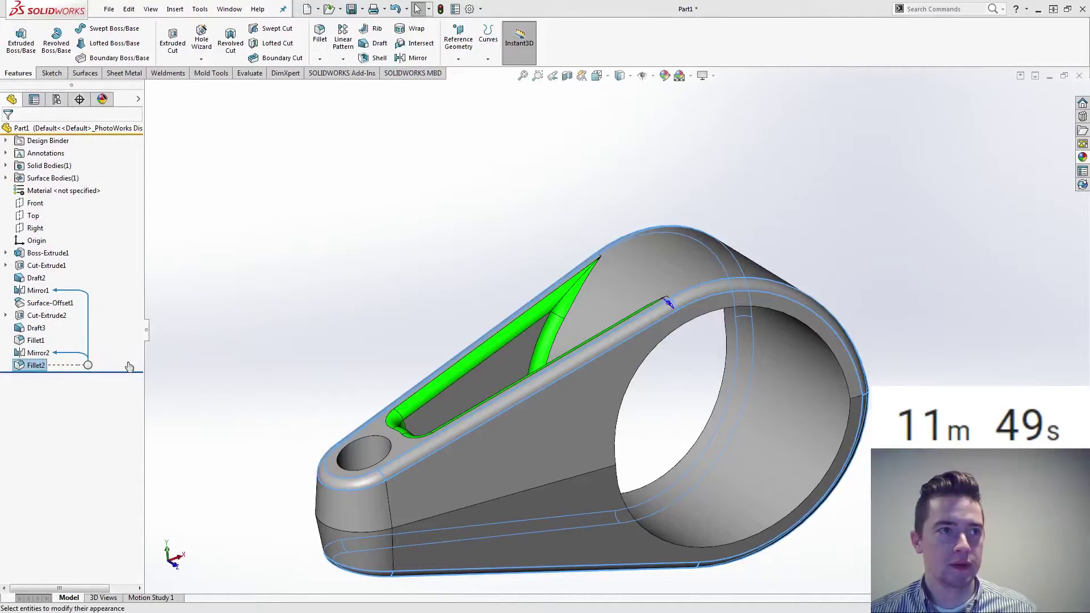
left_click(88, 365)
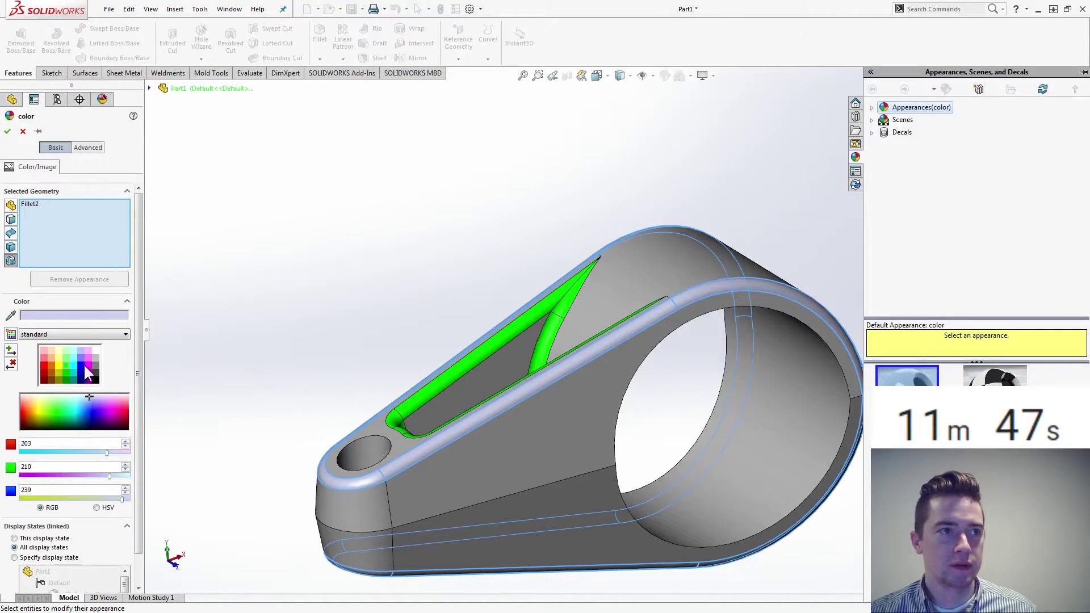
left_click(7, 131)
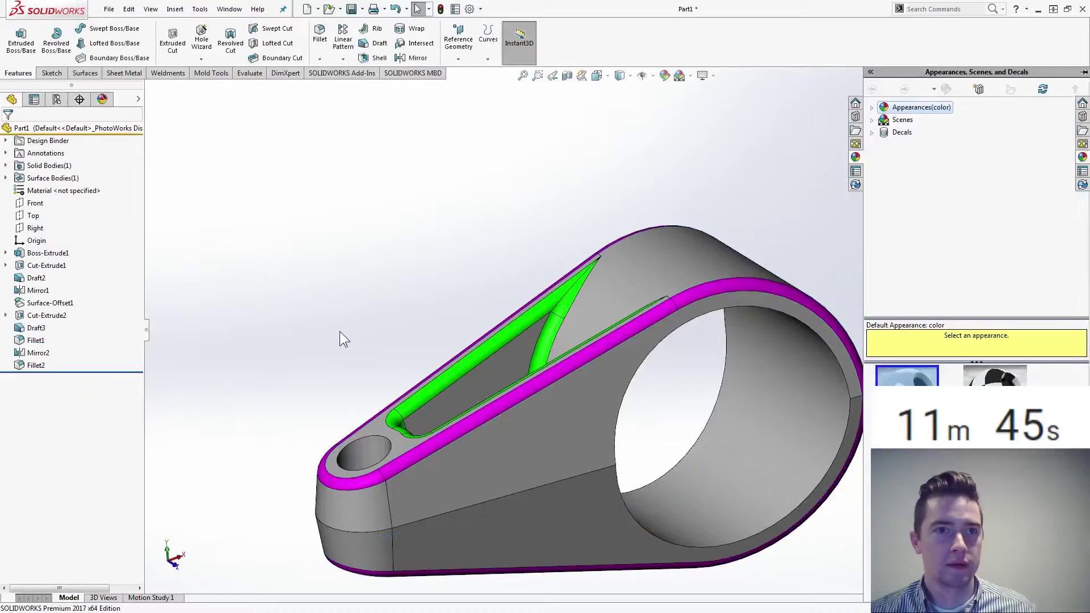
scroll(338, 331, "up", 1)
scroll(278, 294, "down", 2)
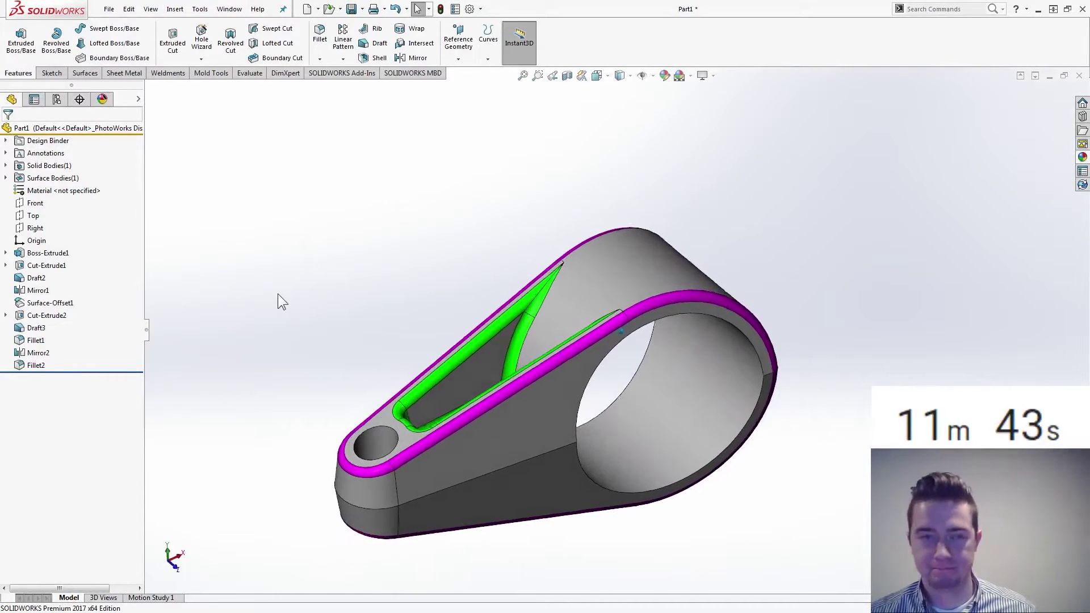
mouse_move(278, 294)
middle_mouse_down()
mouse_move(270, 256)
mouse_move(288, 258)
mouse_move(284, 247)
middle_mouse_up()
key("ctrl+1")
Review the Phase 2 drawing's B, C, D configuration table, then move Acrobat off-screen.
left_click(318, 606)
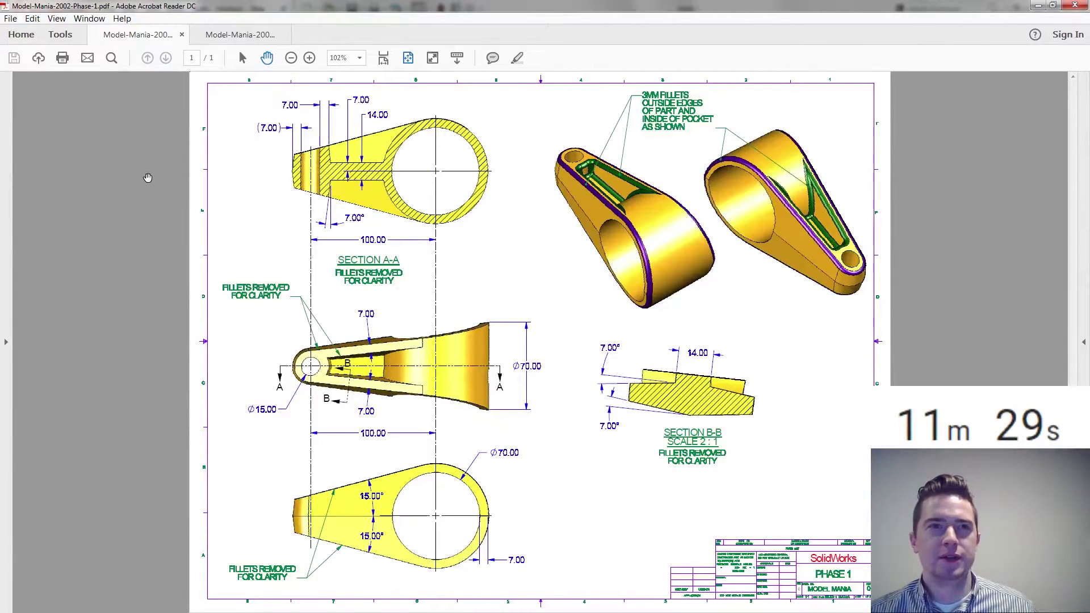
left_click(238, 36)
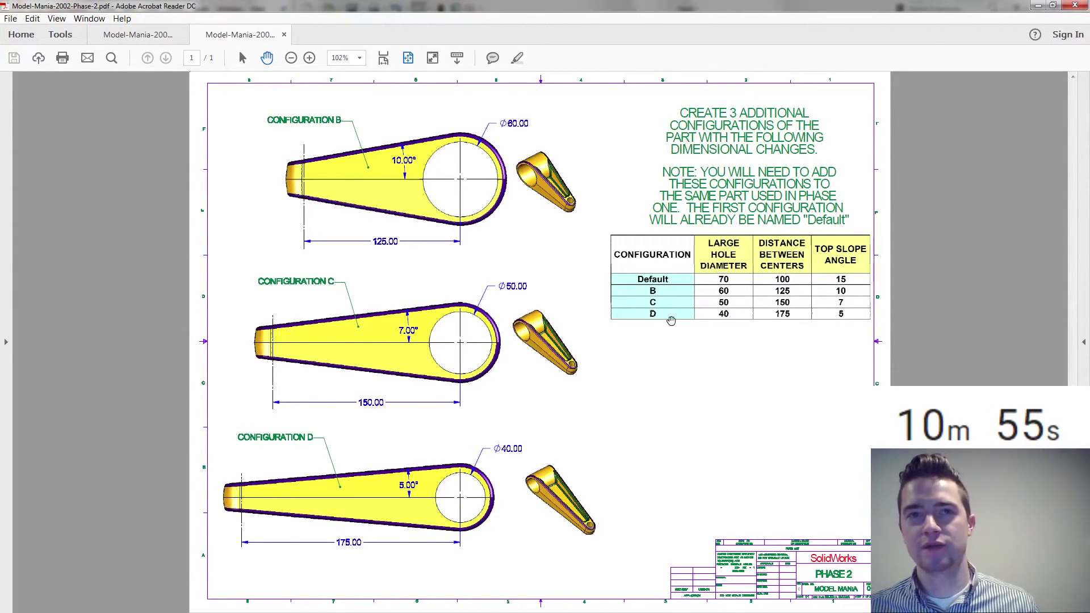
left_click_drag(632, 6, 638, 612)
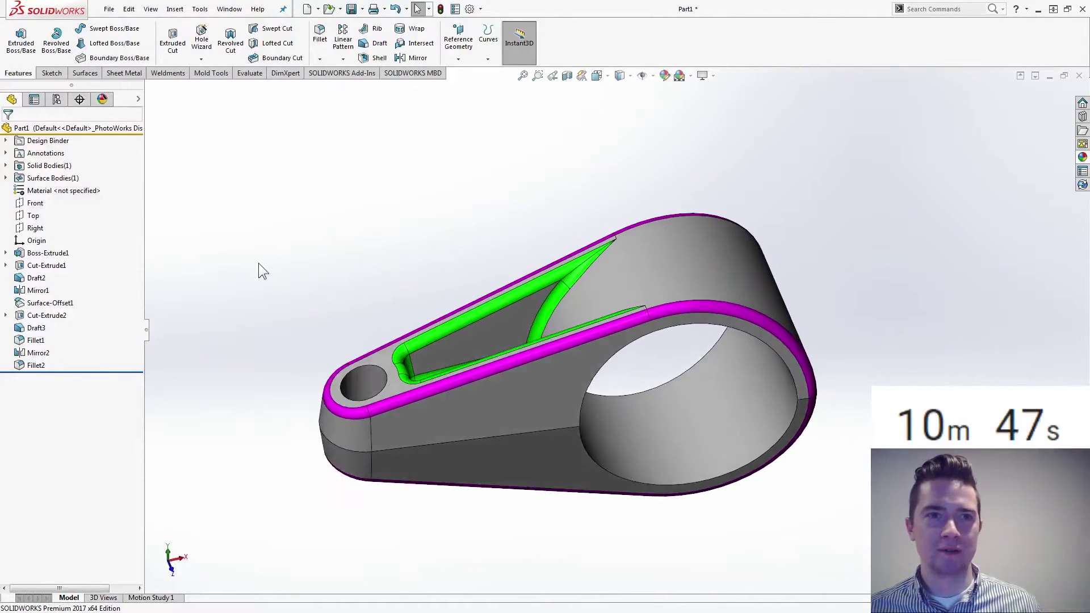
left_click(56, 100)
left_click(8, 100)
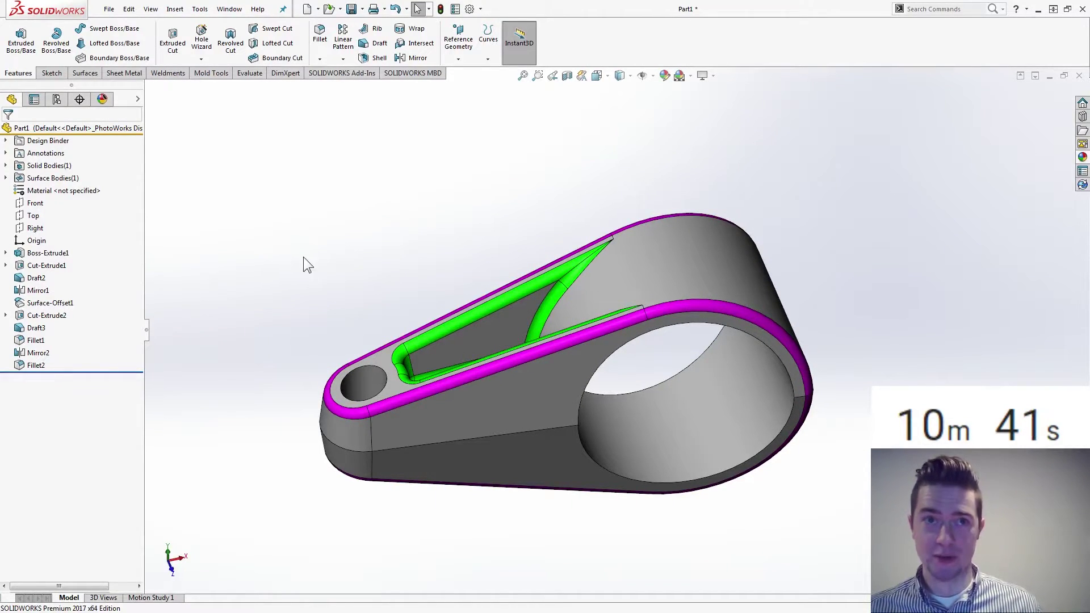
key("Up")
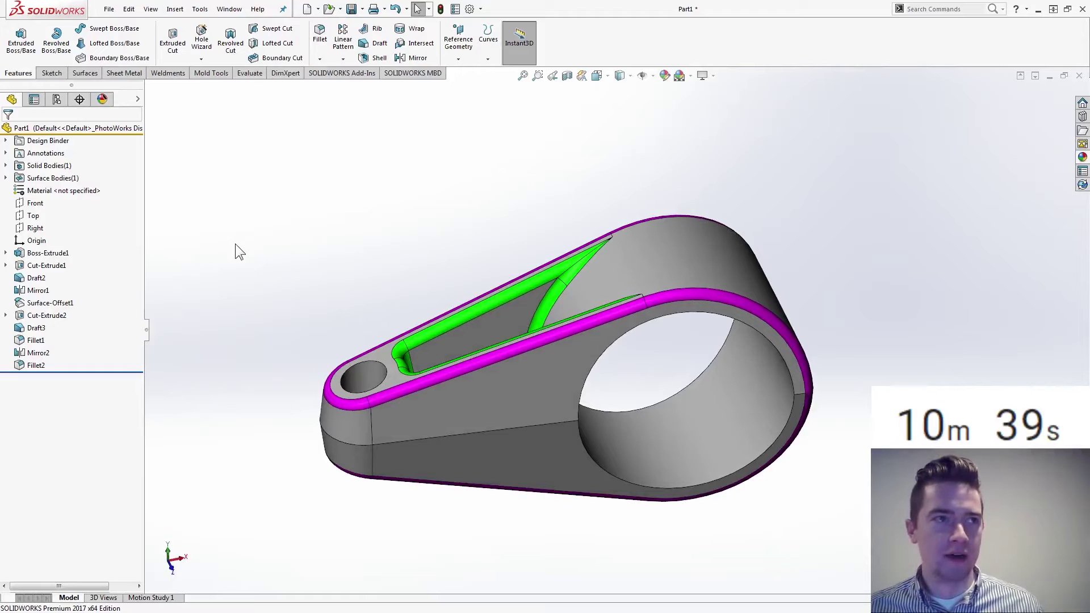
key("Up")
key("Up")
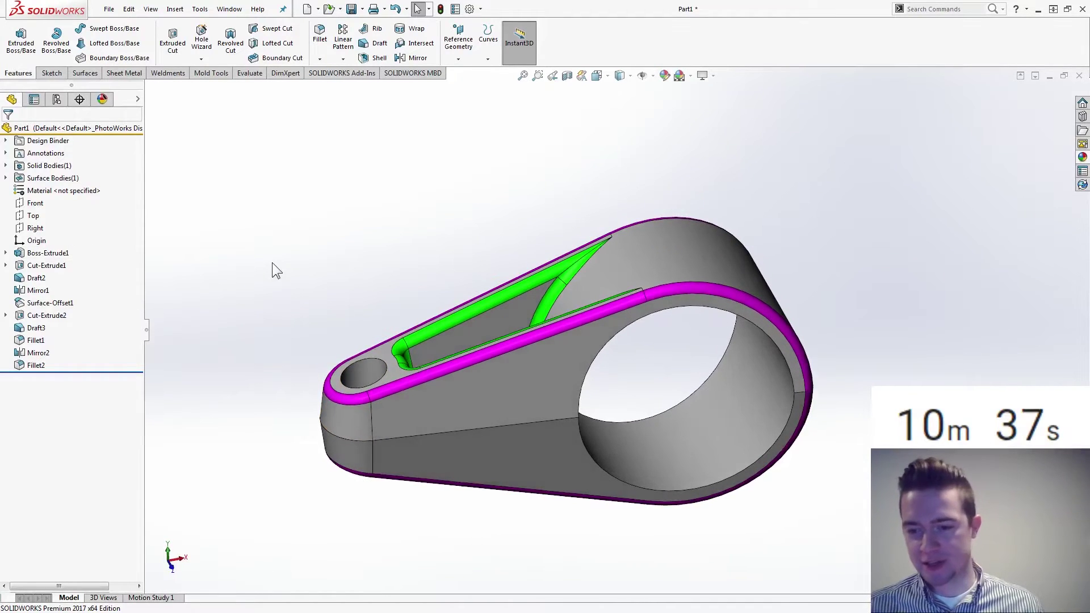
Open the per-configuration table for the large hole's Ø70 diameter.
key("Up")
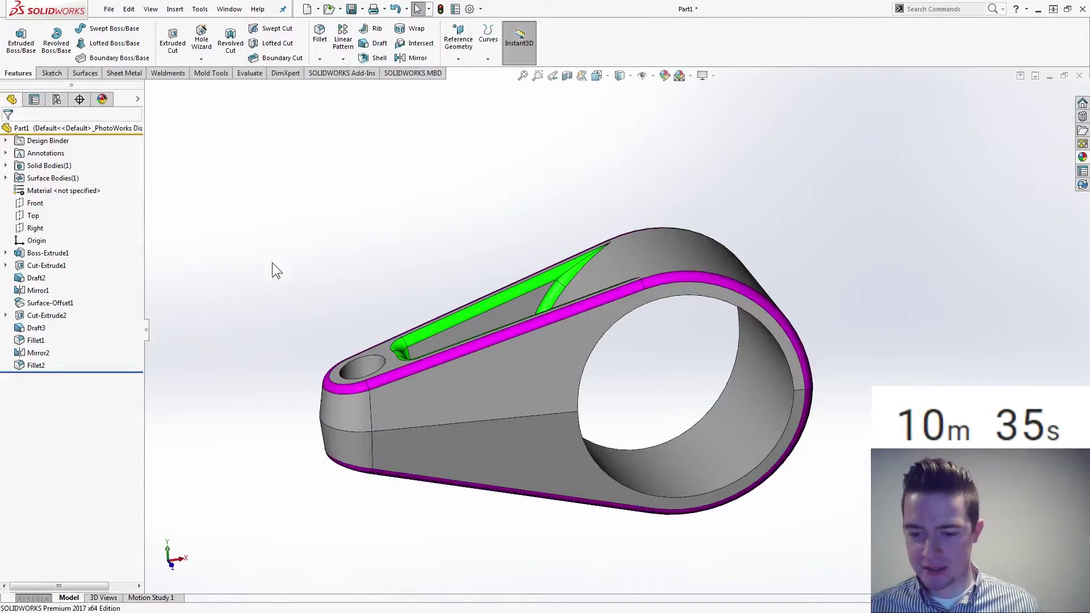
key("Up")
key("Left")
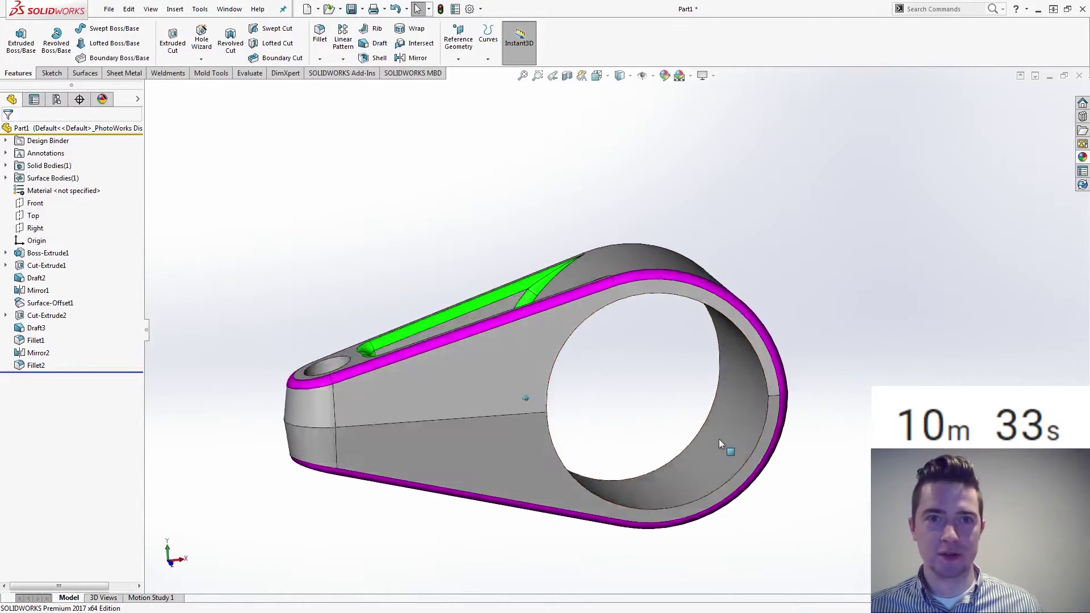
left_click(719, 438)
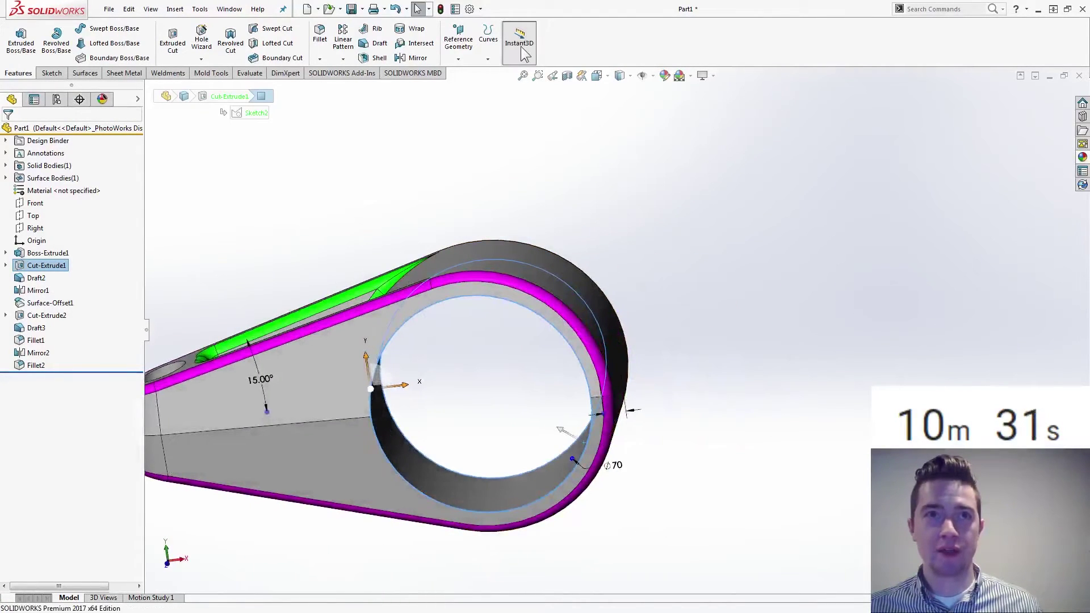
key("ctrl+Right")
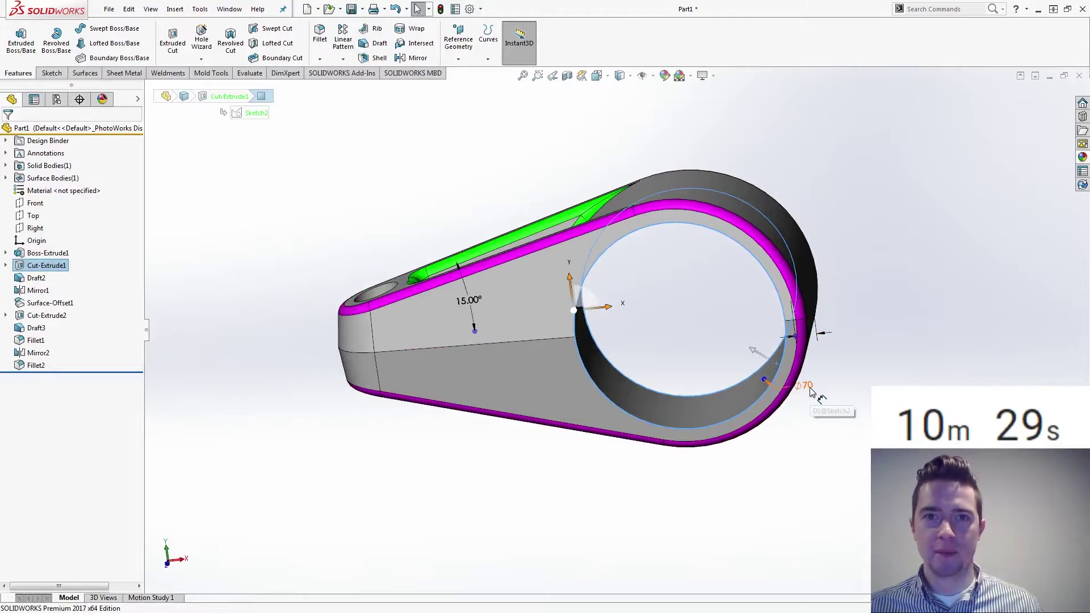
left_click(811, 390)
right_click(812, 392)
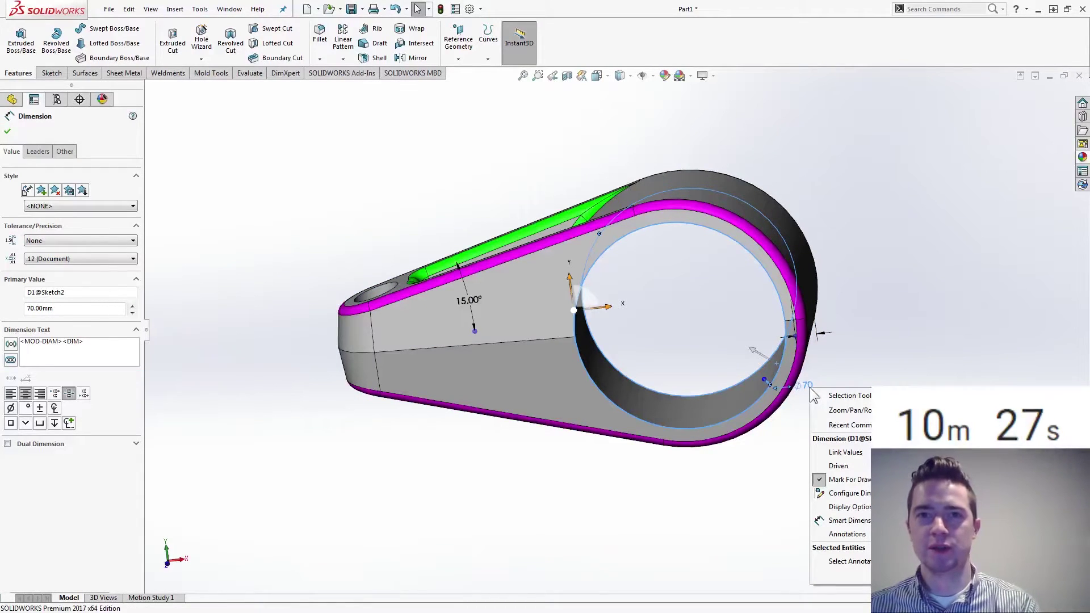
left_click(852, 494)
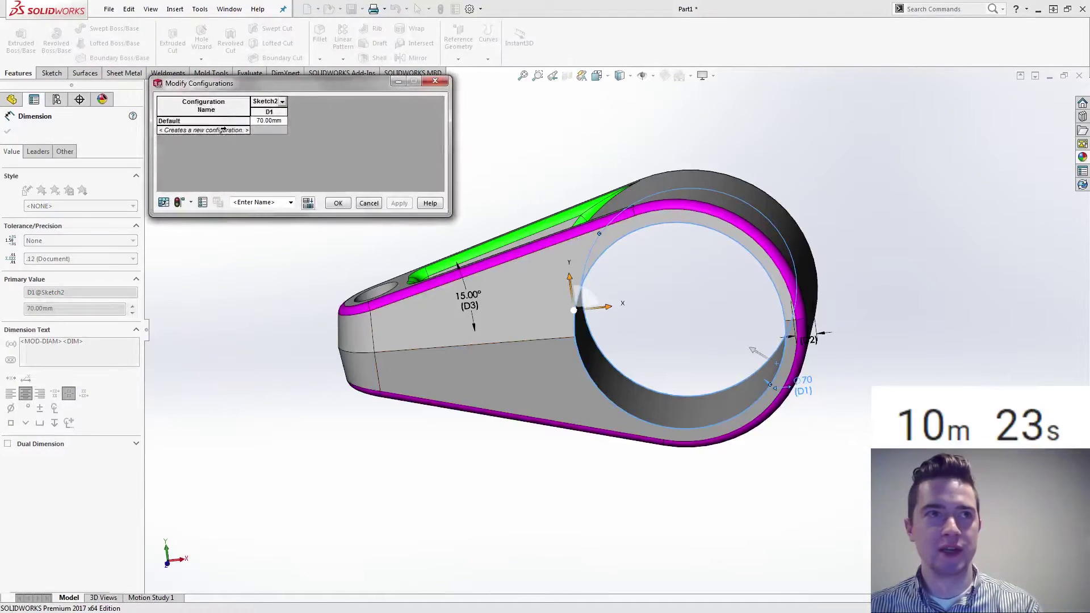
Add new configurations B, C and D to the table.
left_click(215, 130)
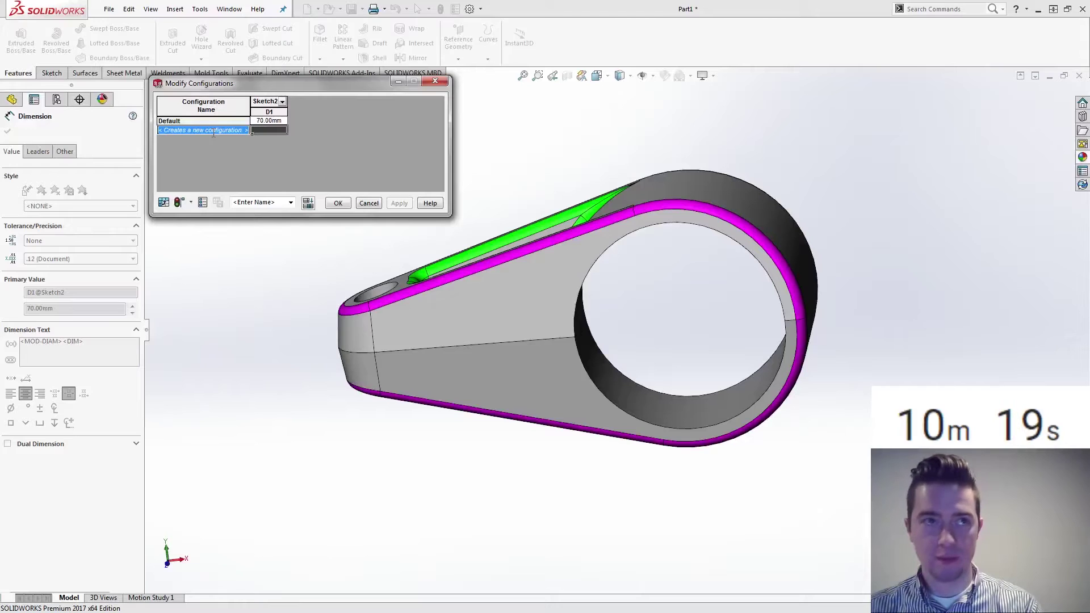
left_click(214, 130)
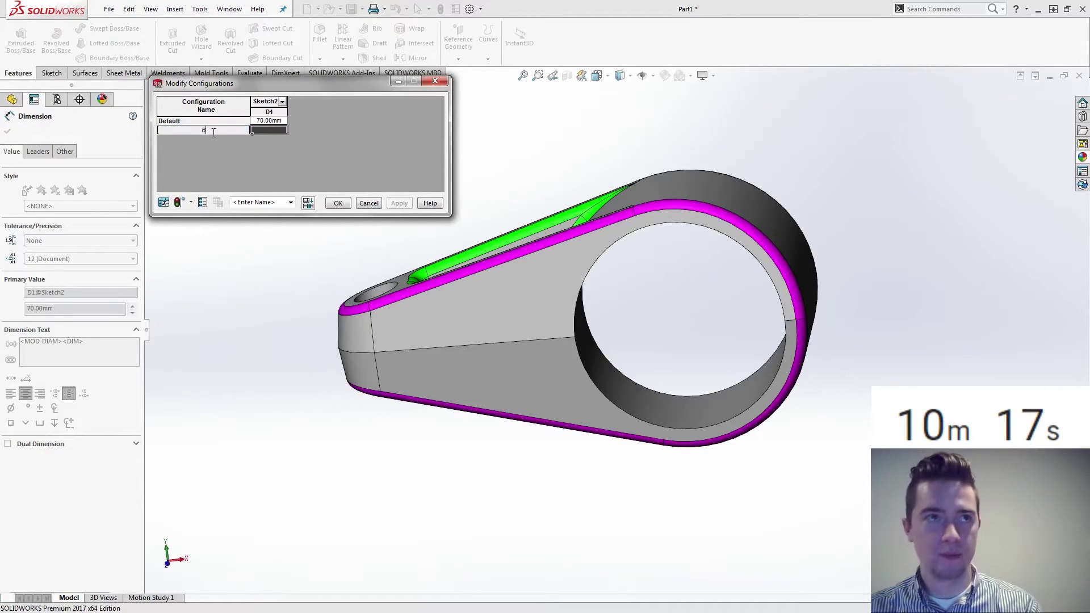
type("B")
key("Return")
type("C")
key("Return")
type("D")
key("Return")
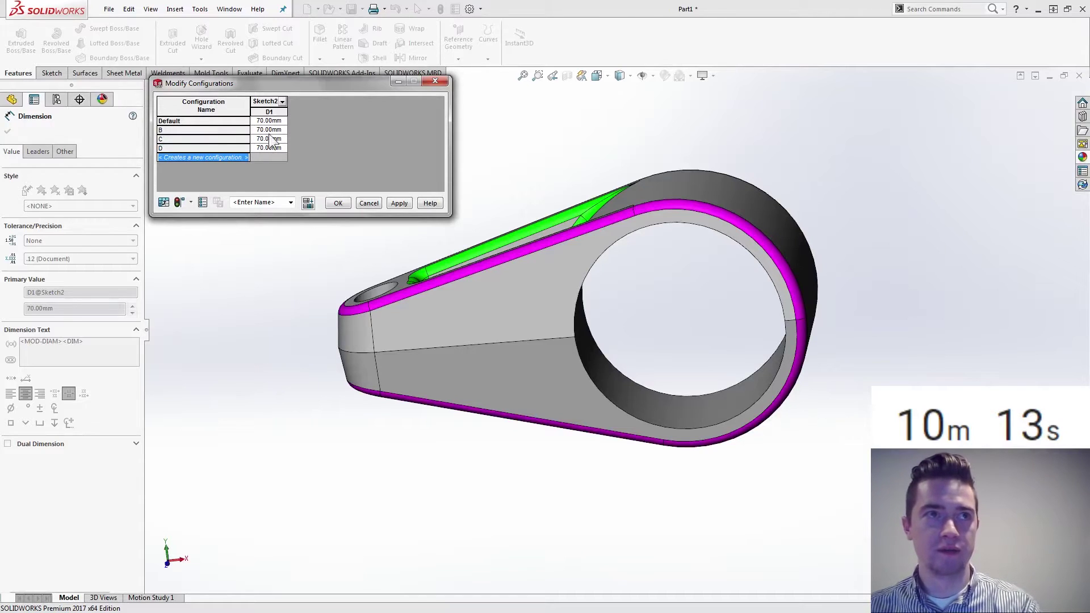
Set diameters 60, 50 and 40 mm for B, C, D and name the table 'Large hole dia'.
left_click(270, 130)
type("60")
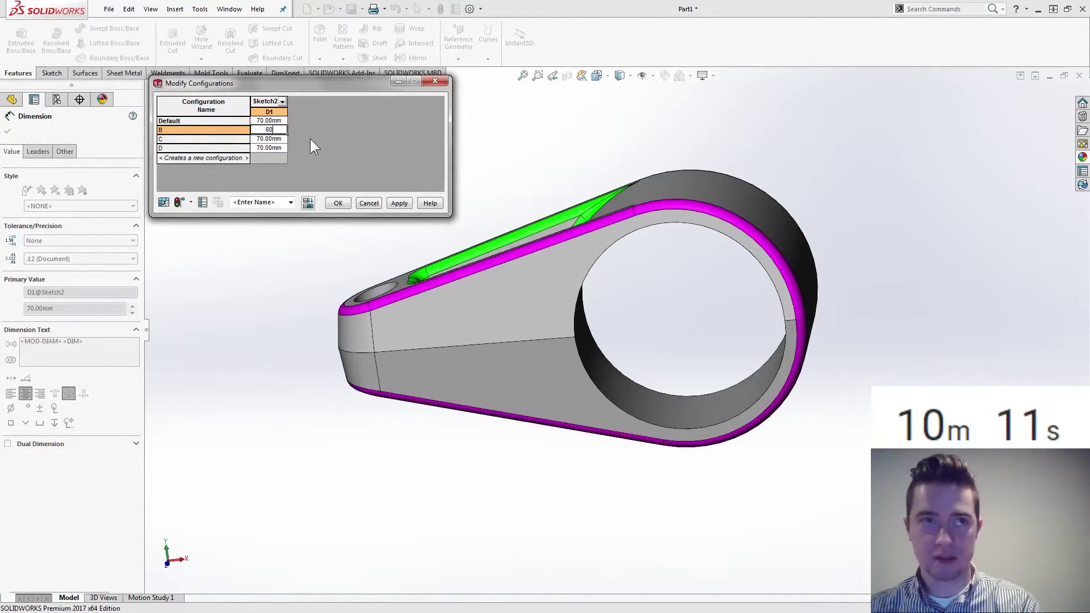
key("Return")
type("50")
key("Return")
type("40")
key("Return")
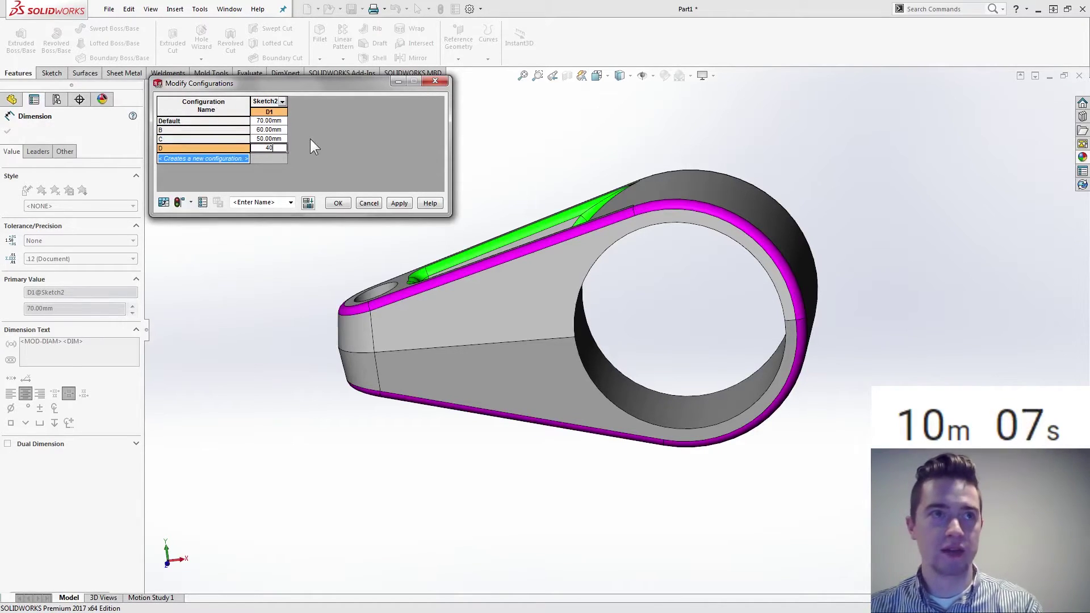
left_click(281, 204)
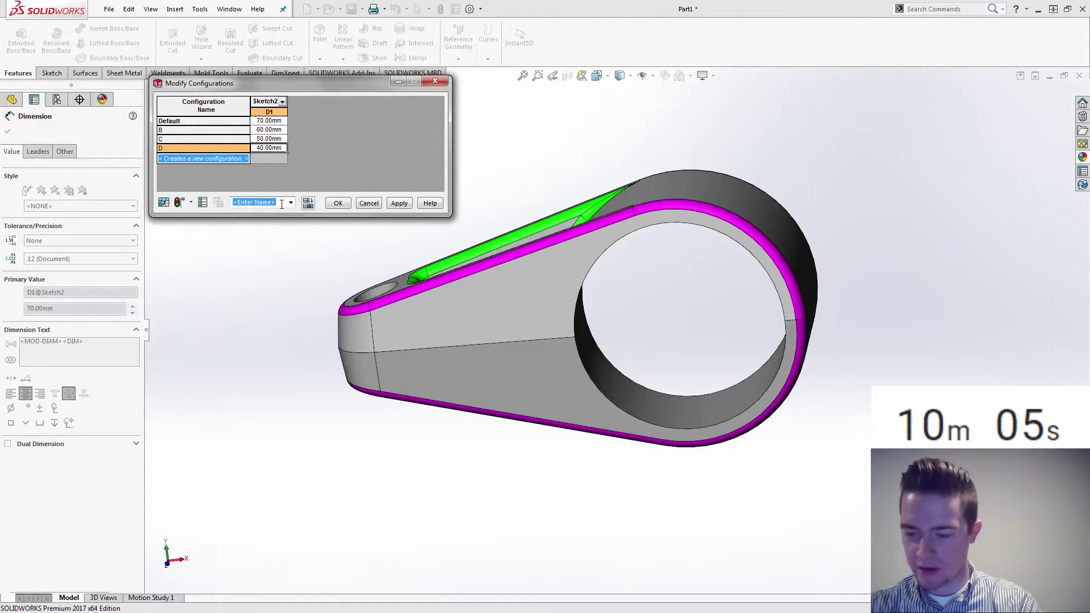
type("Large ")
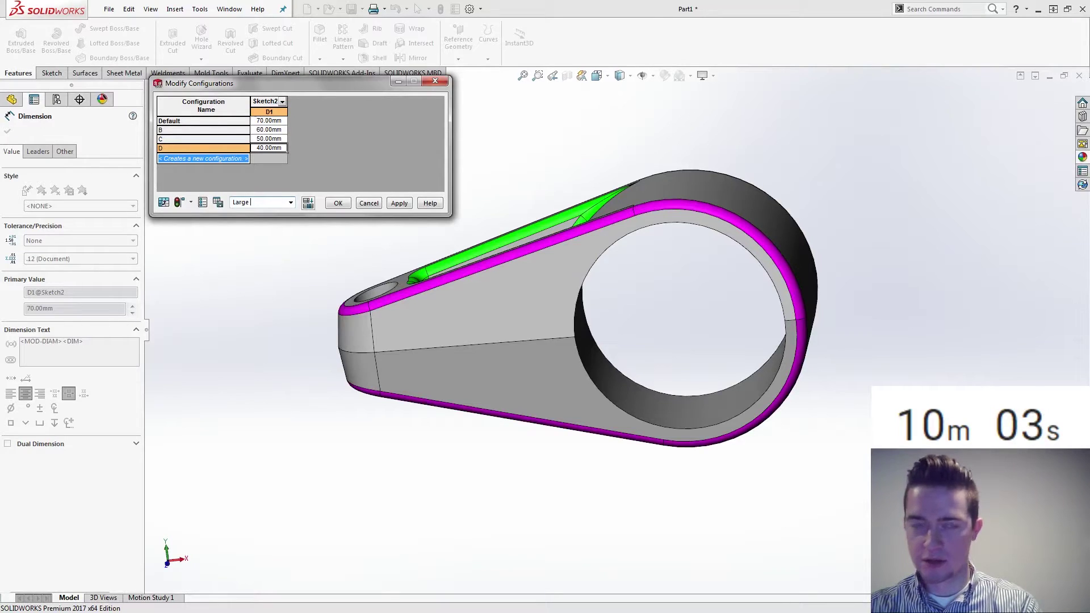
type("hole diam")
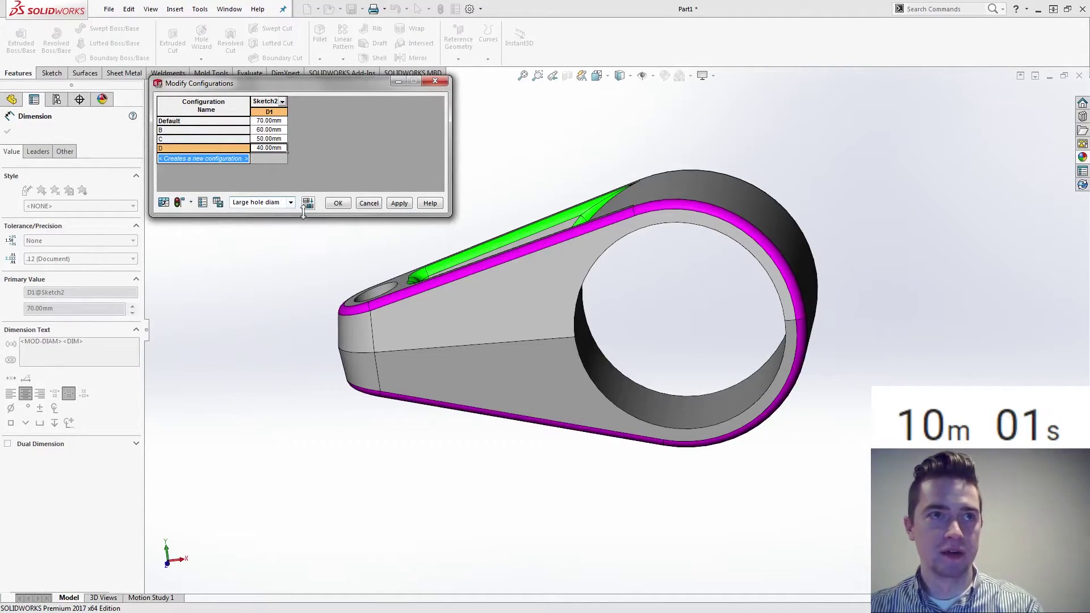
left_click(219, 204)
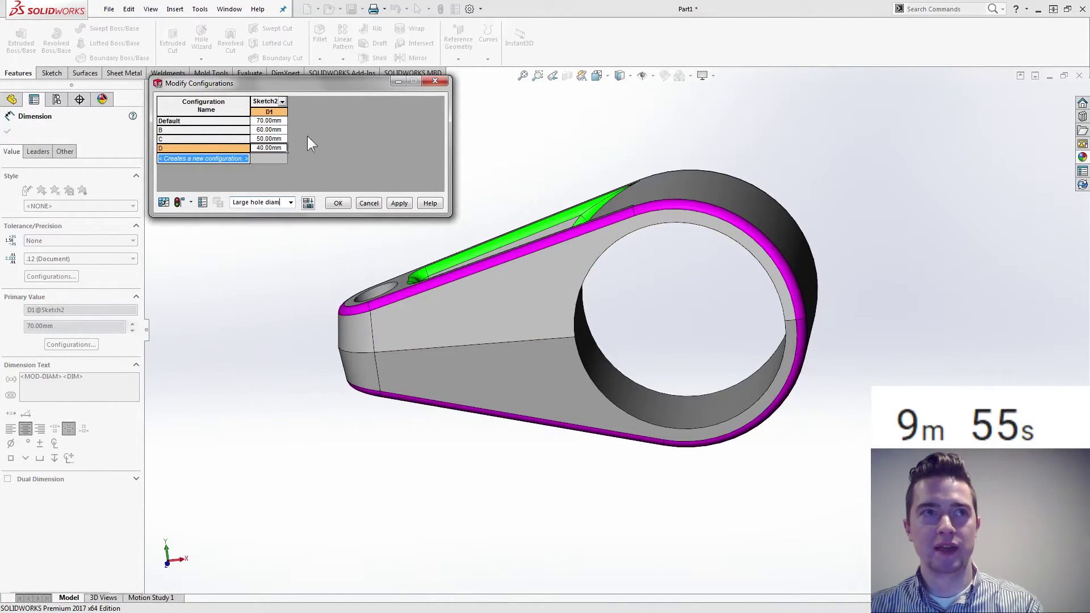
left_click(338, 202)
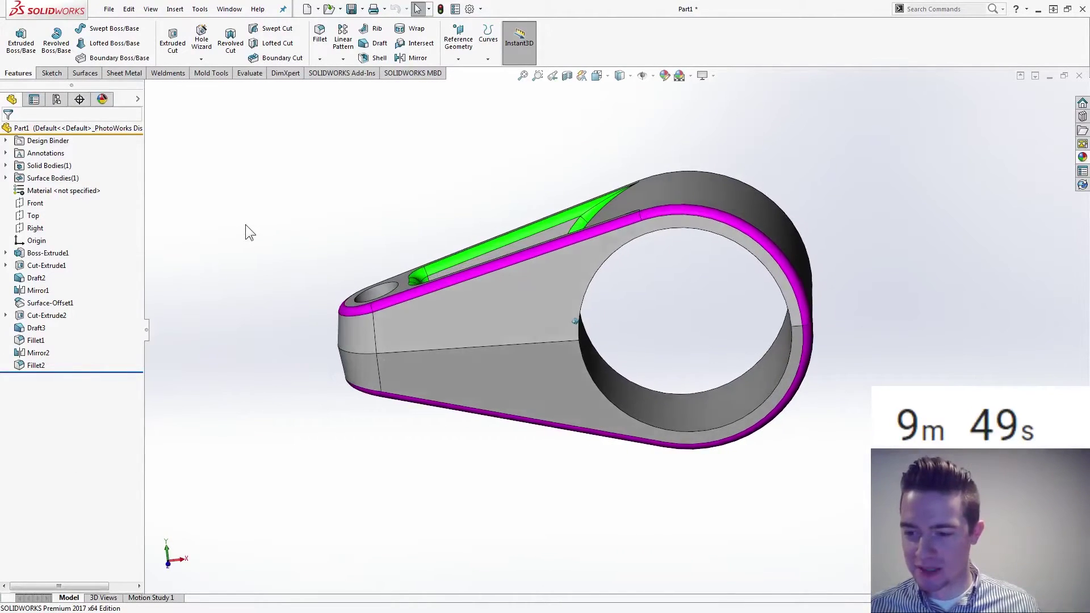
Open the per-configuration table for the 100 mm center distance.
left_click(40, 265)
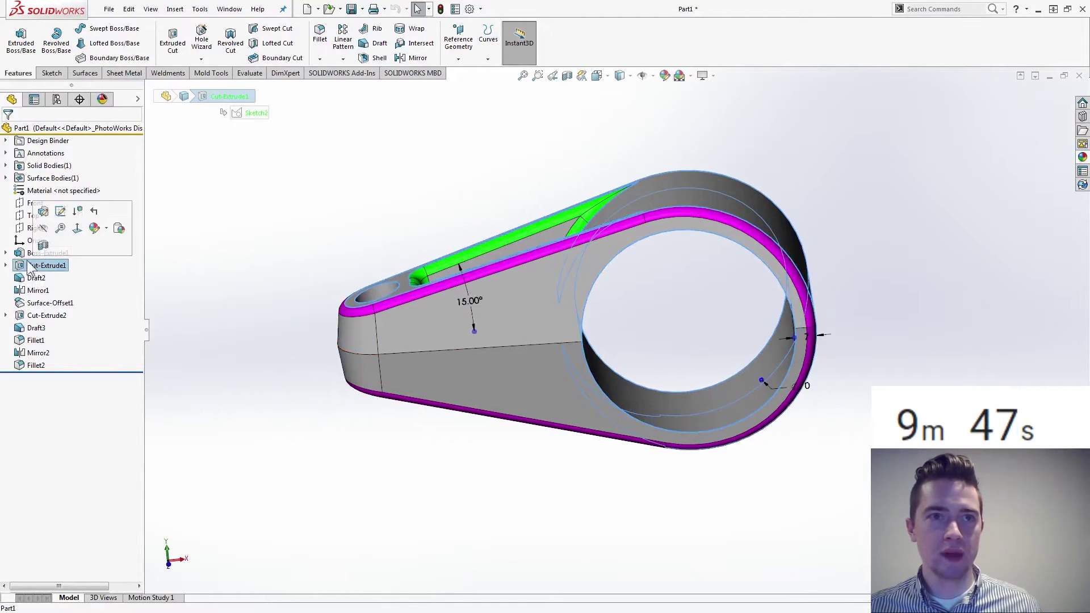
left_click(24, 254)
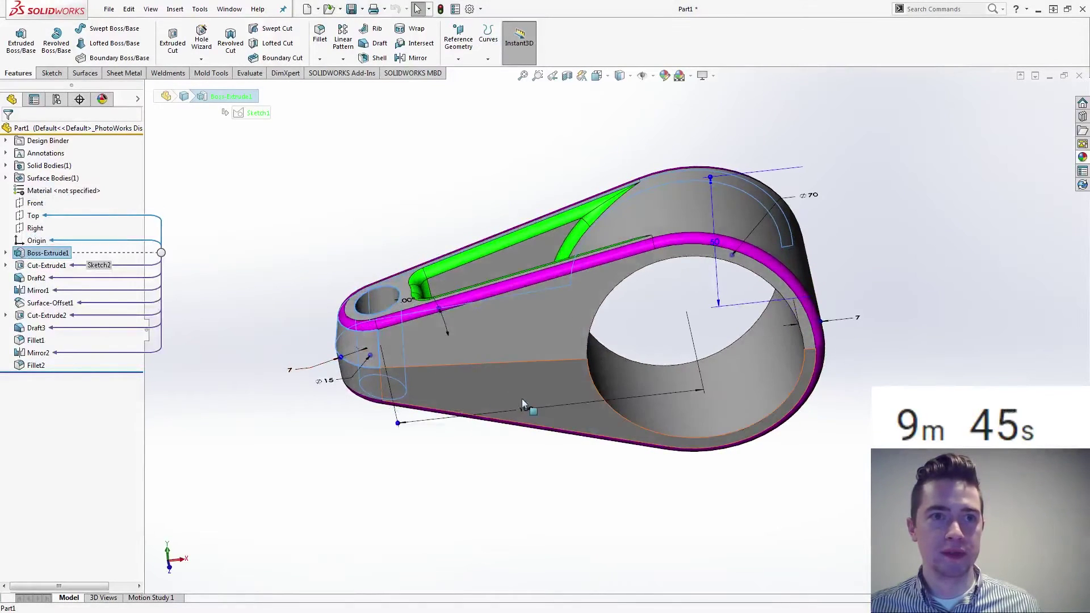
left_click(527, 410)
right_click(527, 410)
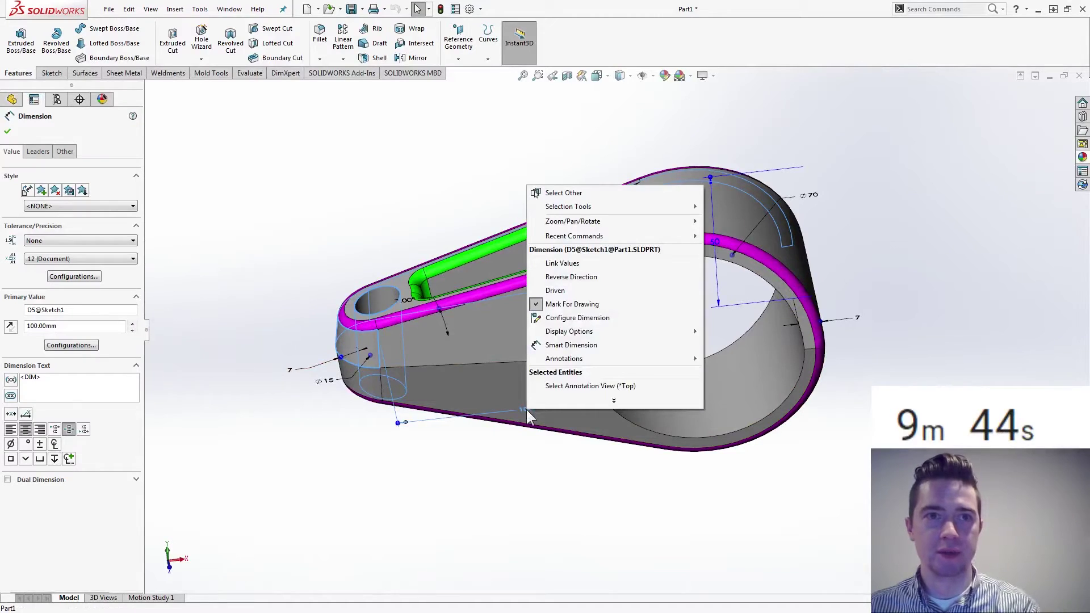
left_click(589, 318)
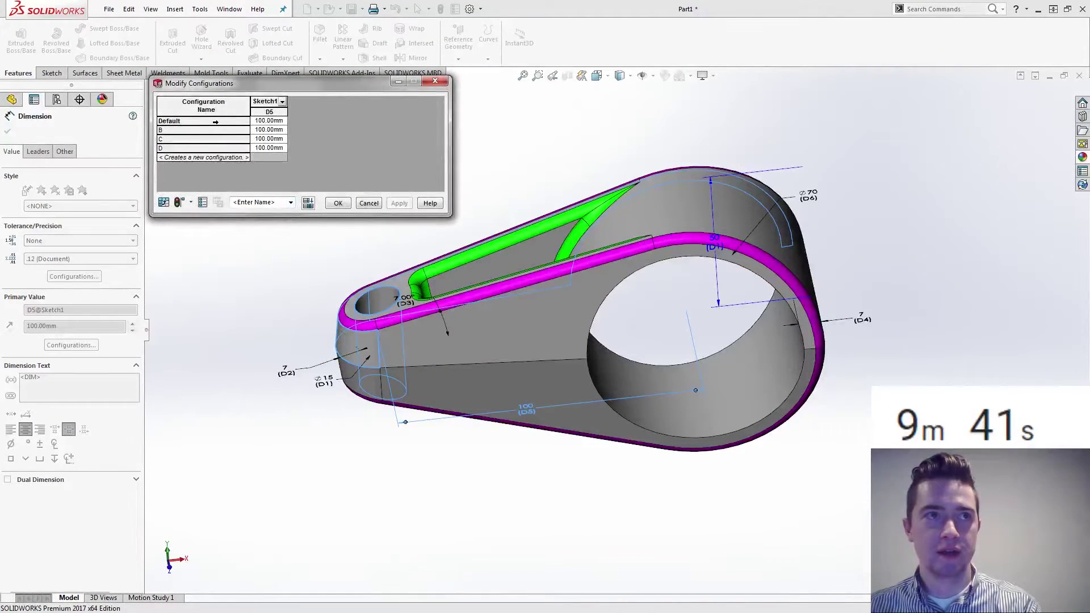
Name the table 'distance betwbet' and set B, C, D to 125, 150 and 175 mm.
left_click(262, 203)
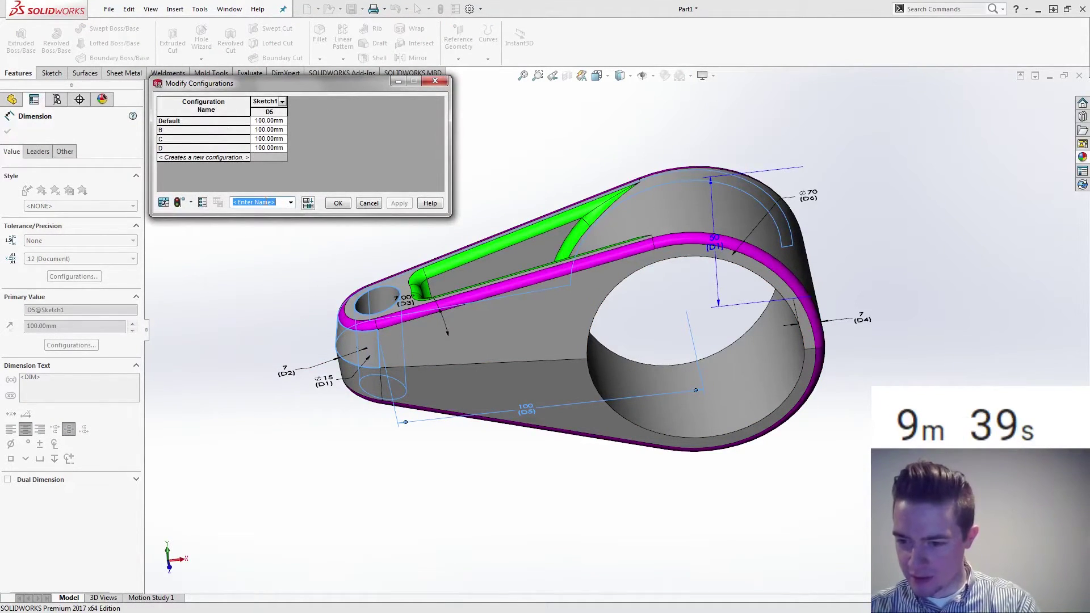
type("distance ")
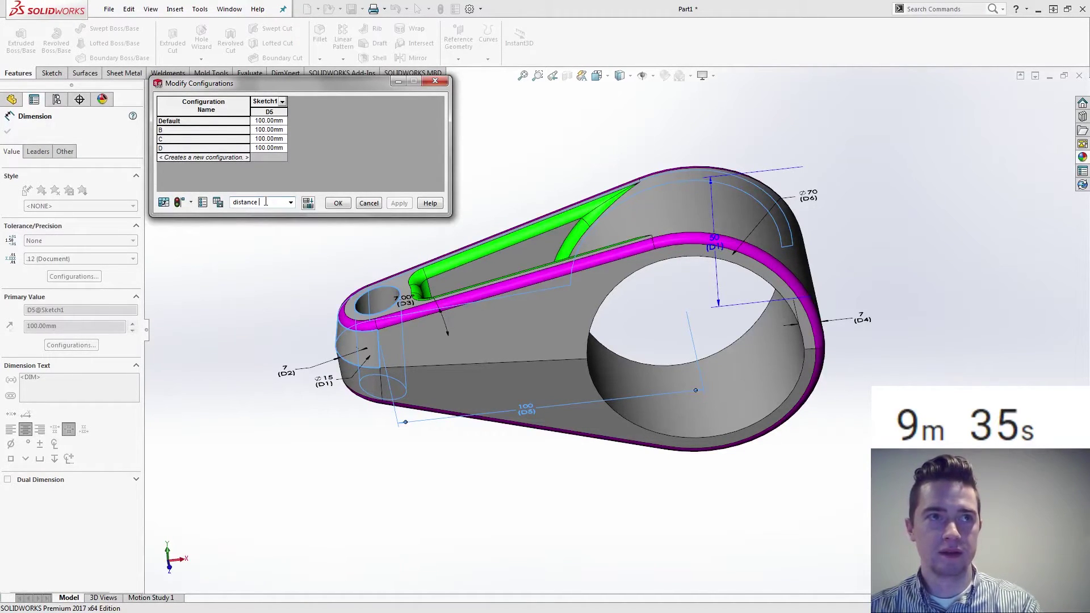
type("betwbet")
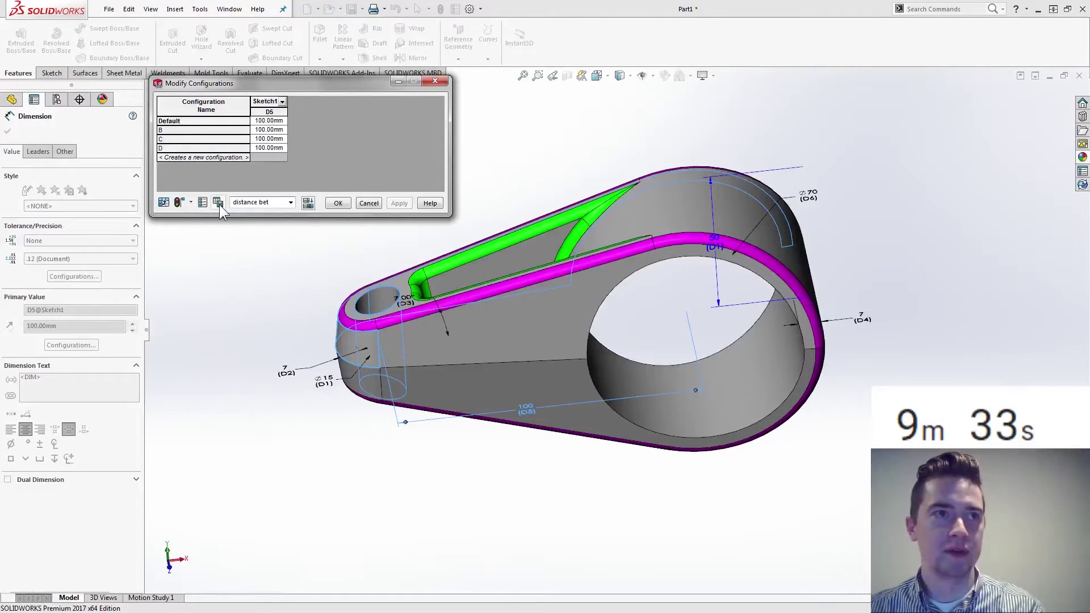
left_click(272, 130)
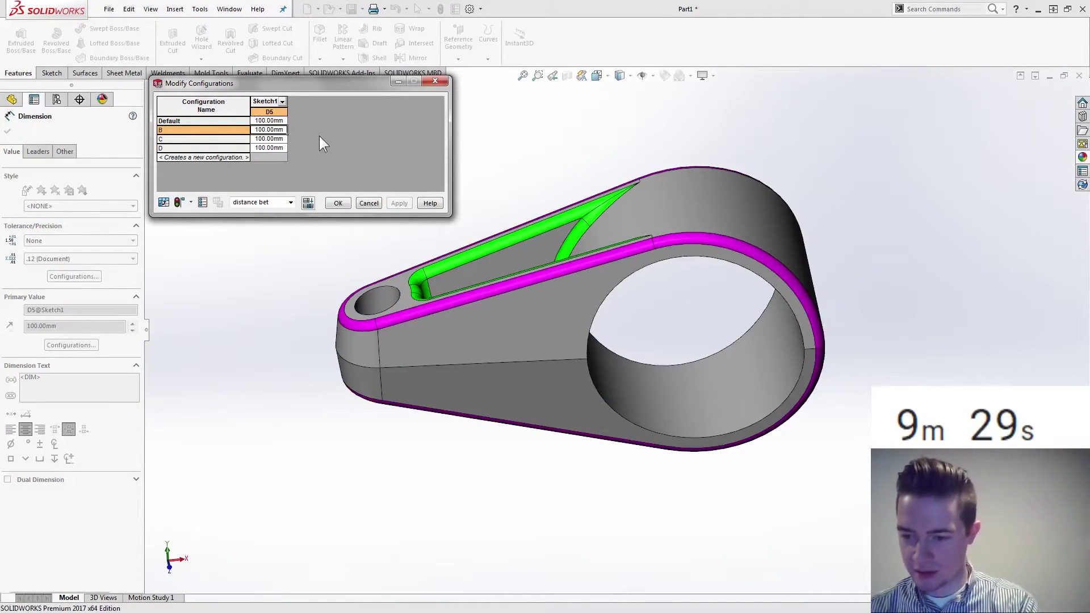
type("125")
key("Return")
type("150")
key("Return")
type("1")
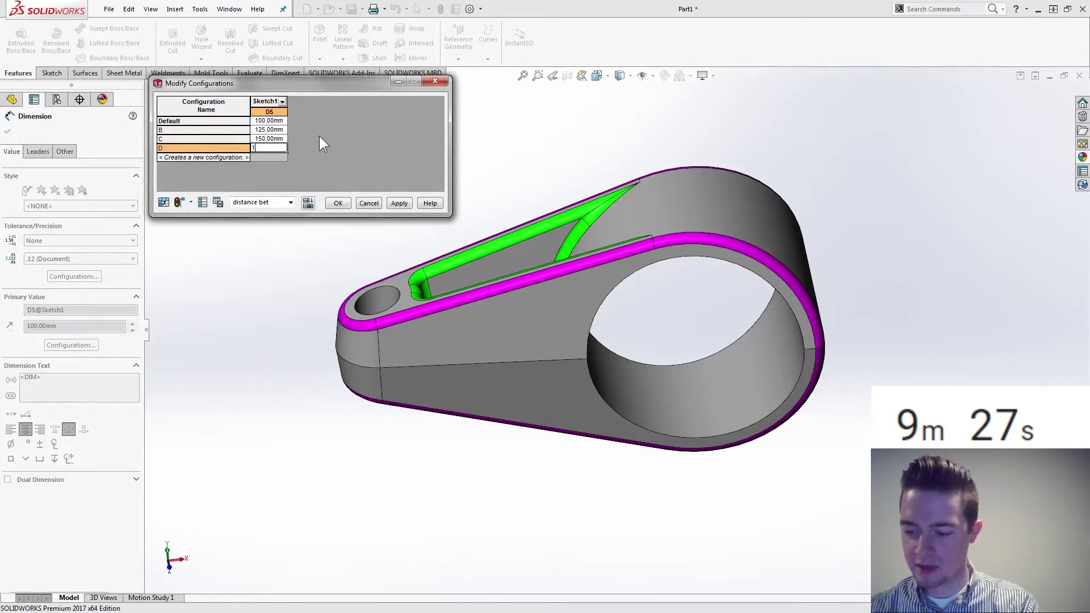
type("75")
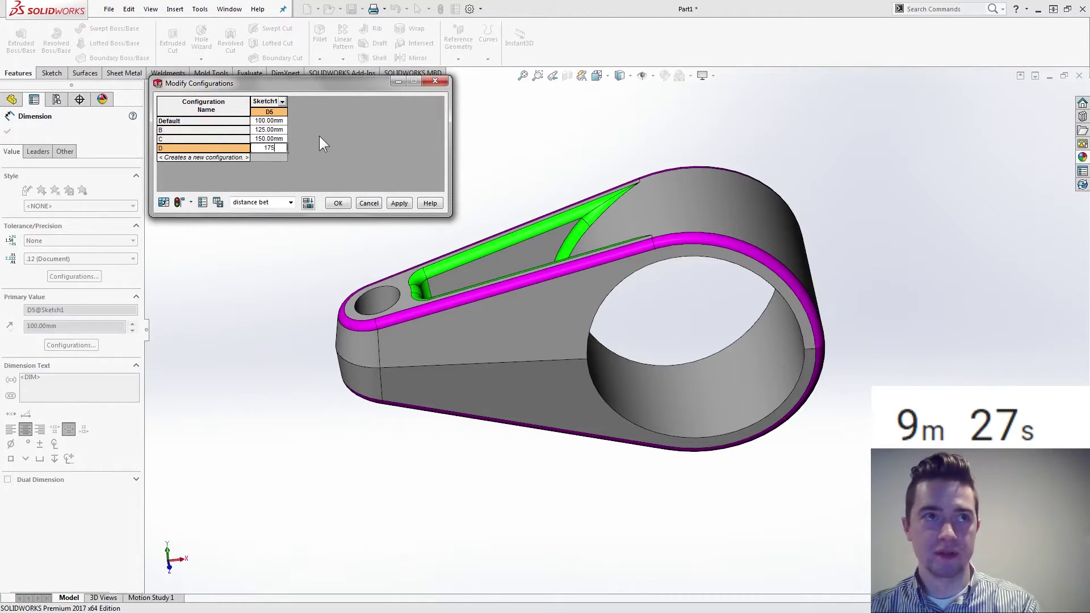
left_click(340, 202)
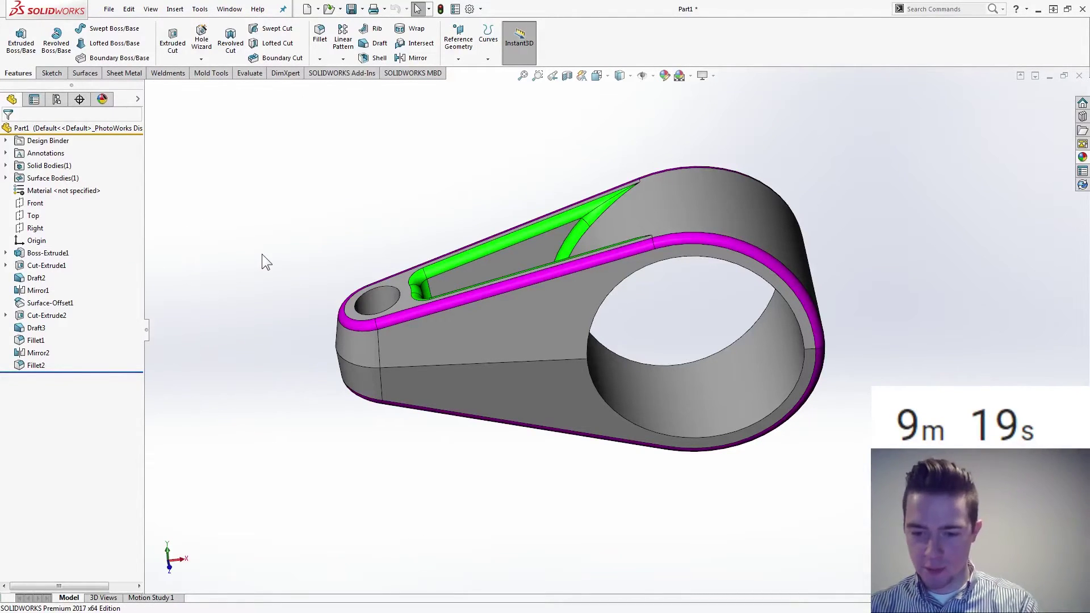
Configure the 15° slope angle as 10°, 7° and 5° for configurations B, C and D.
left_click(36, 266)
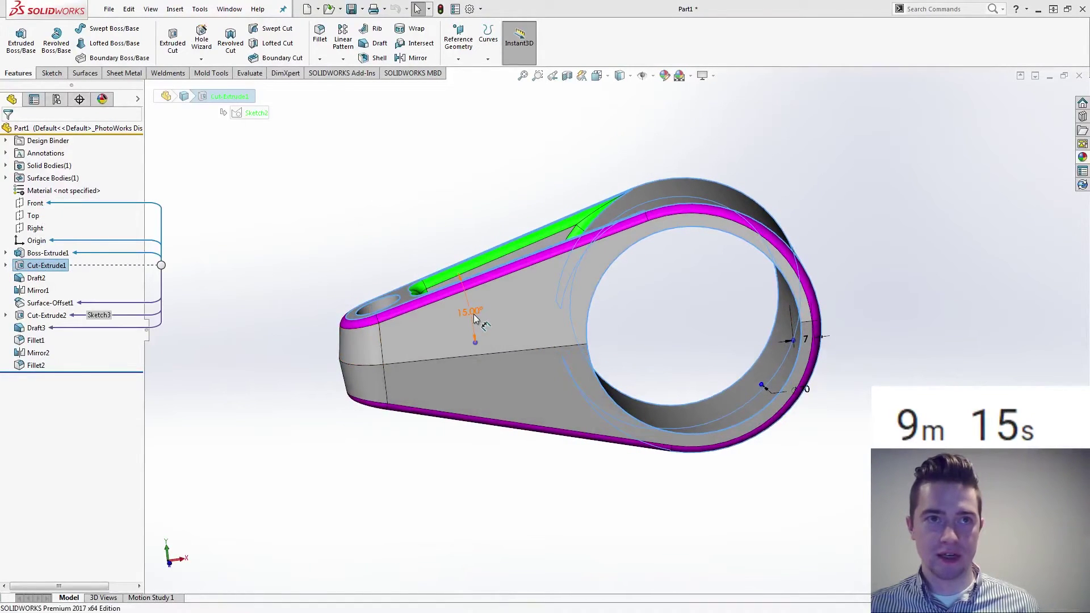
left_click(474, 316)
right_click(474, 313)
left_click(522, 446)
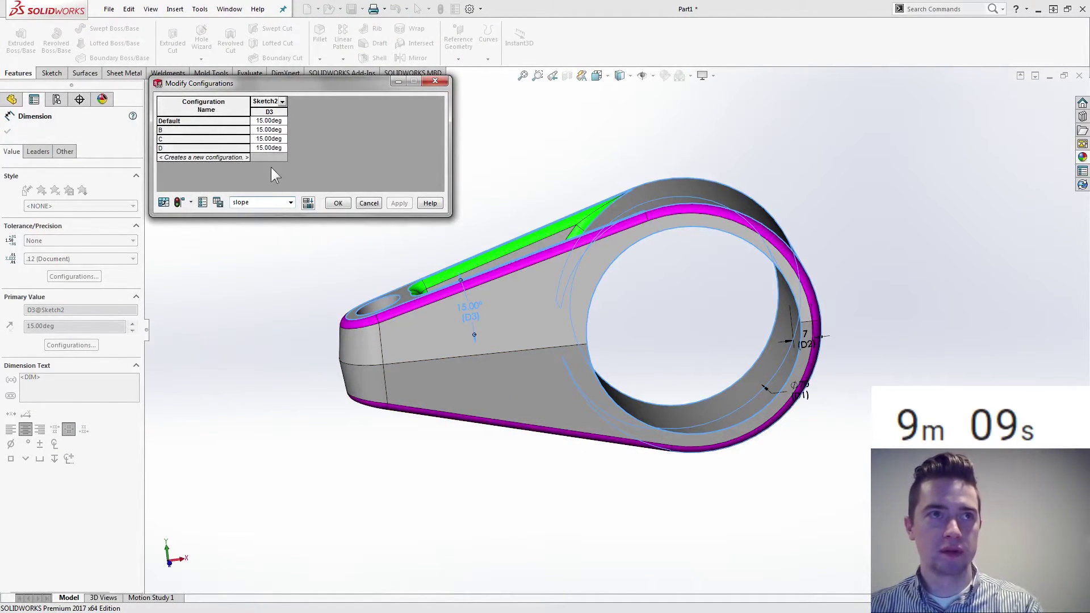
left_click(279, 132)
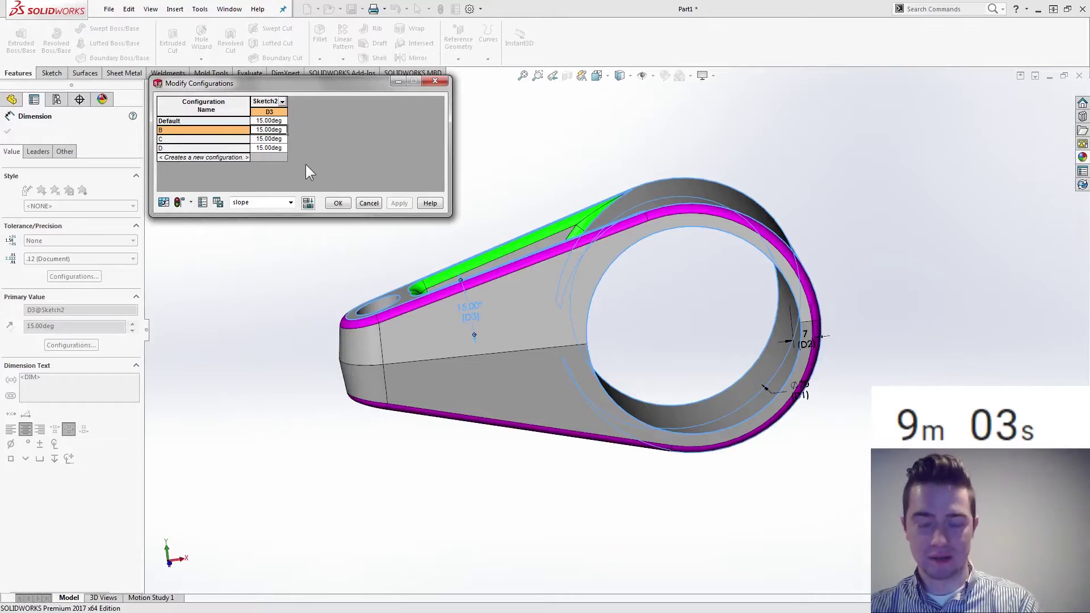
type("10")
key("Return")
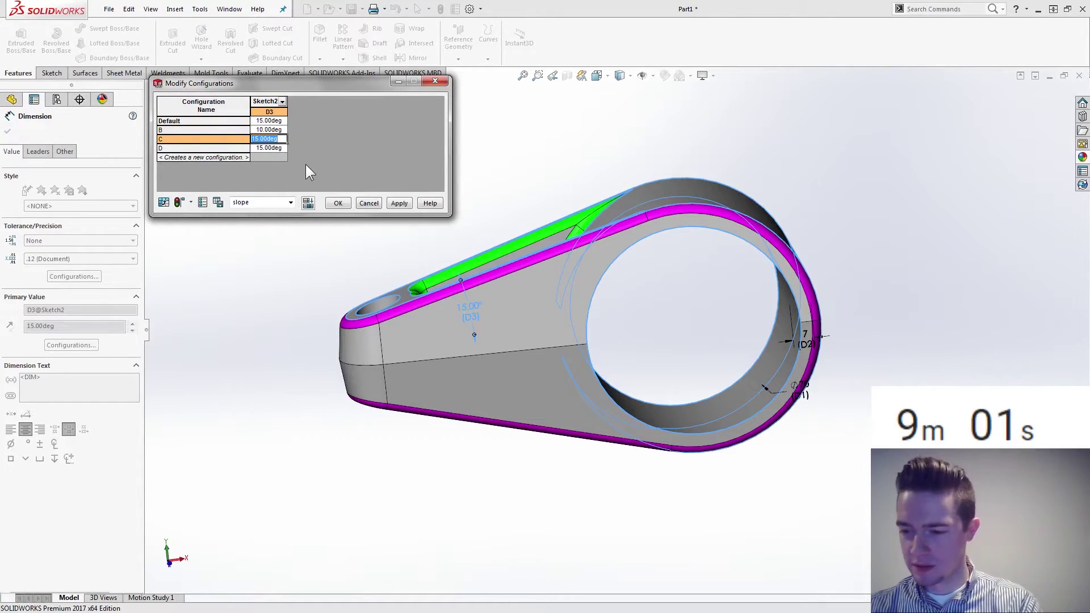
type("7")
key("Return")
type("5")
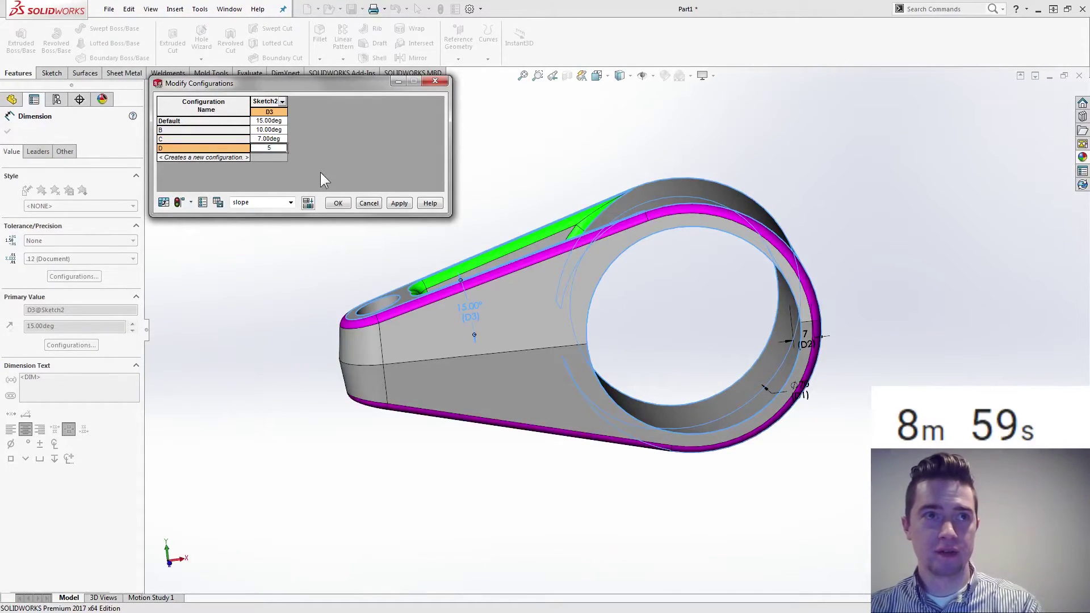
left_click(336, 202)
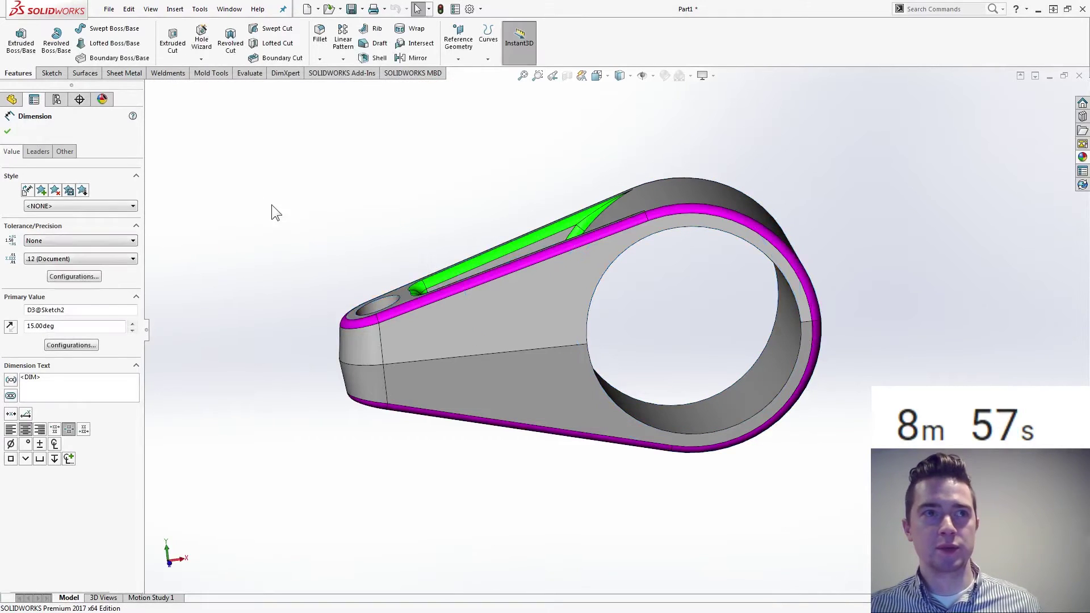
Activate configurations B, C, then D from the ConfigurationManager; D reports a Fillet1 rebuild failure.
left_click(56, 101)
left_click(18, 150)
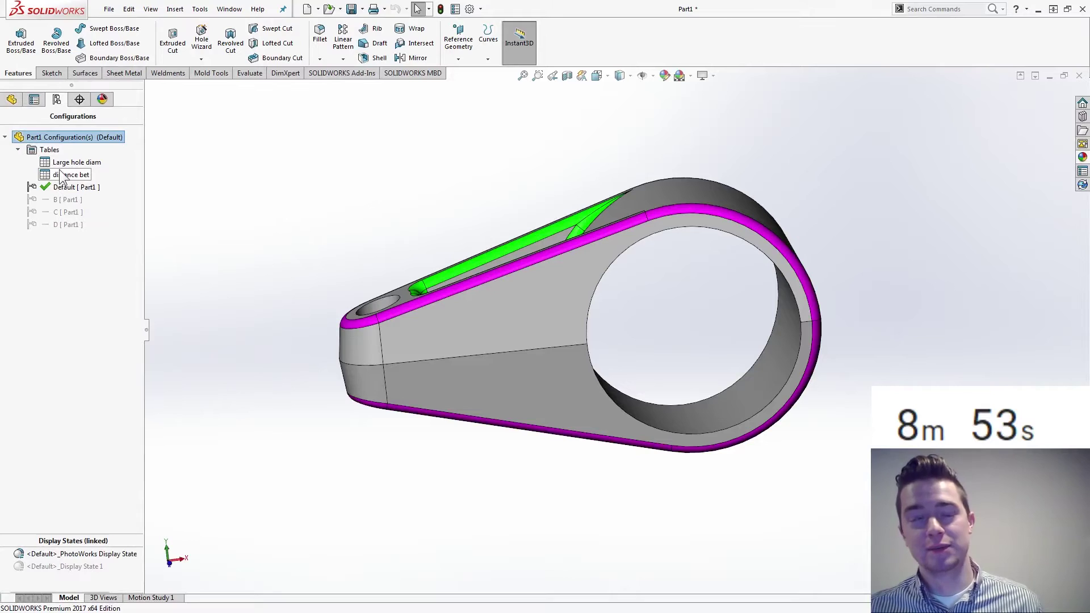
double_click(62, 200)
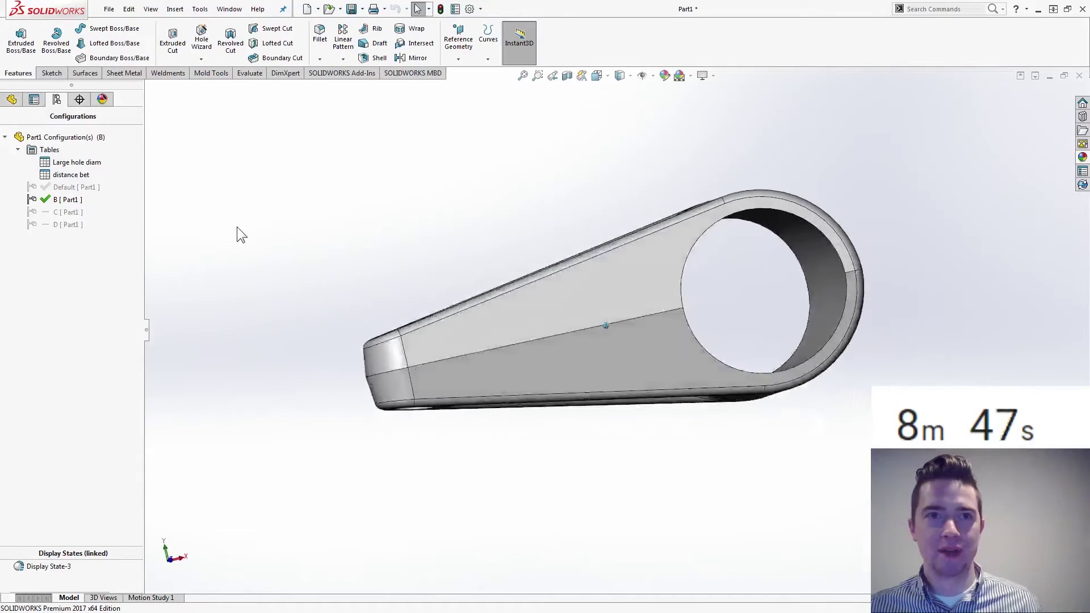
double_click(68, 212)
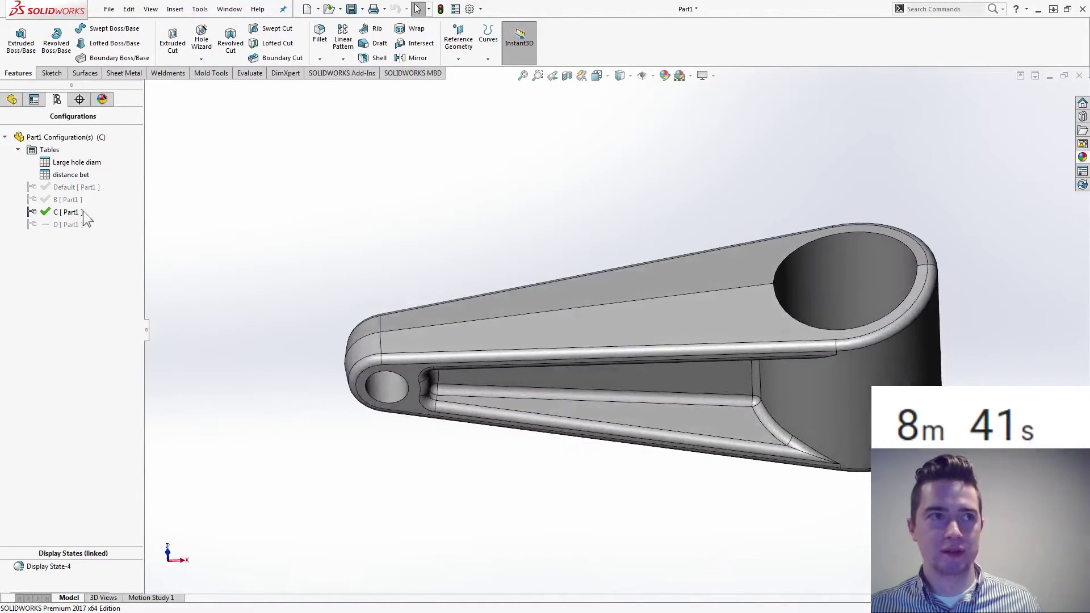
double_click(58, 228)
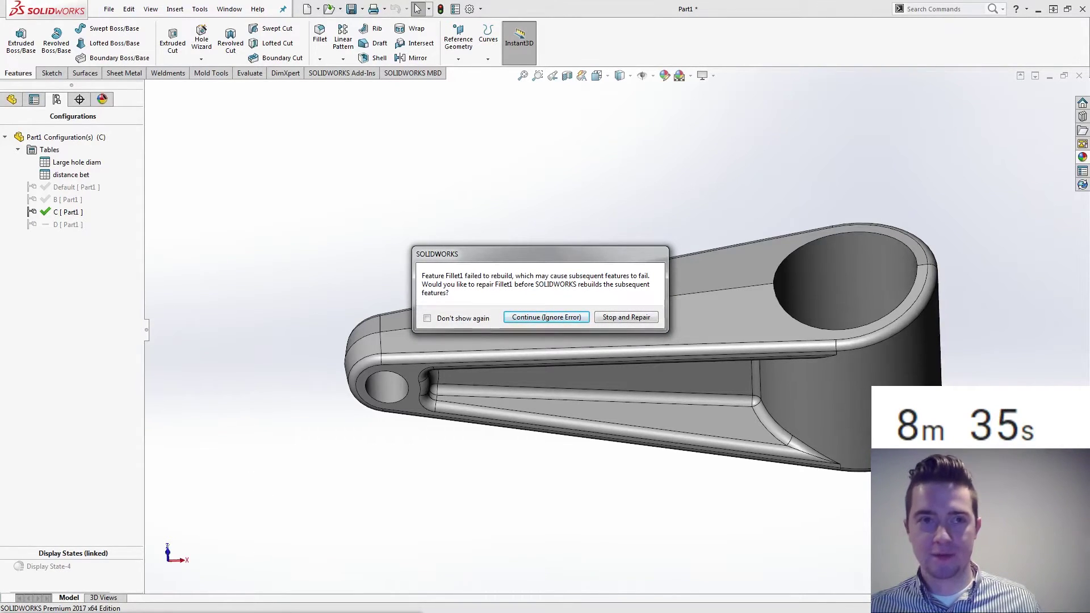
Continue rebuilding configuration D past the Fillet1 error and select Fillet1 in the FeatureManager tree.
left_click(520, 316)
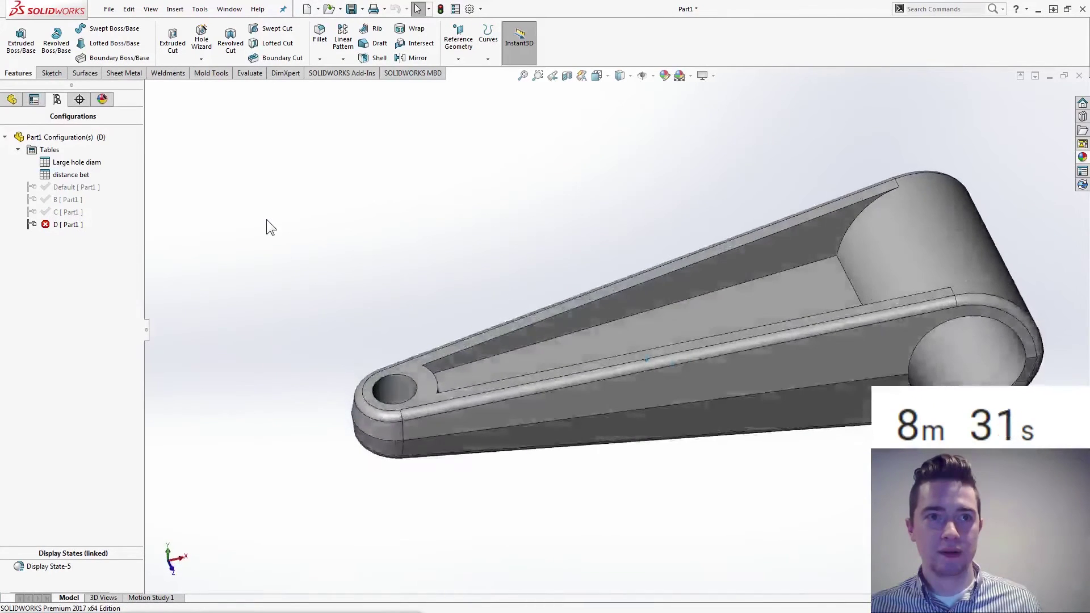
left_click(12, 100)
left_click(39, 341)
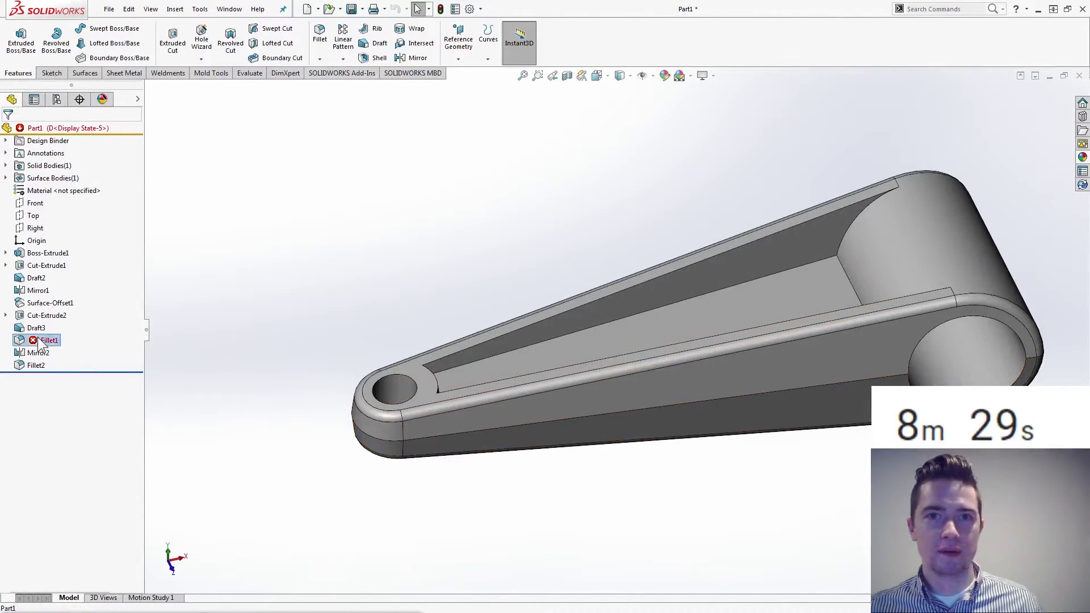
left_click(183, 356)
mouse_move(39, 339)
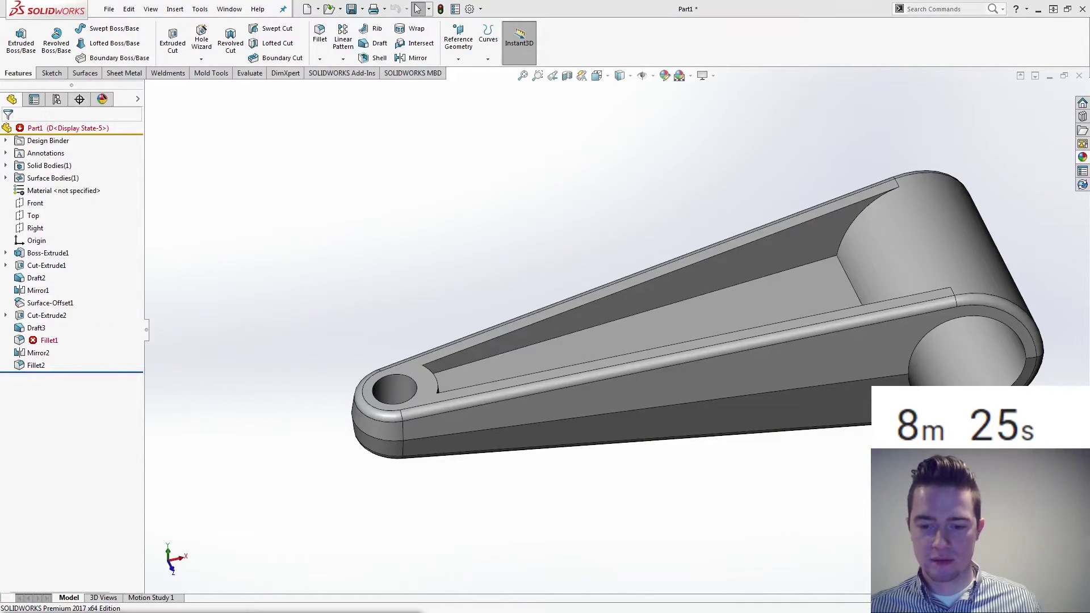
left_click(20, 340)
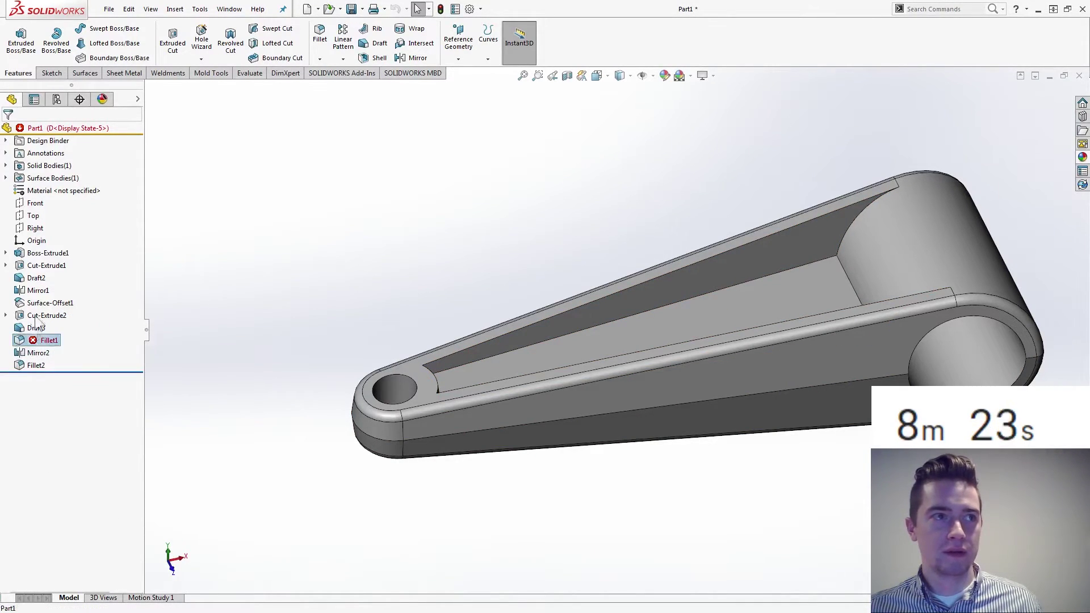
Inspect the Draft3 feature and its draft angle on the model.
left_click(251, 322)
middle_click_drag(251, 322, 244, 332)
left_click(35, 330)
left_click(219, 342)
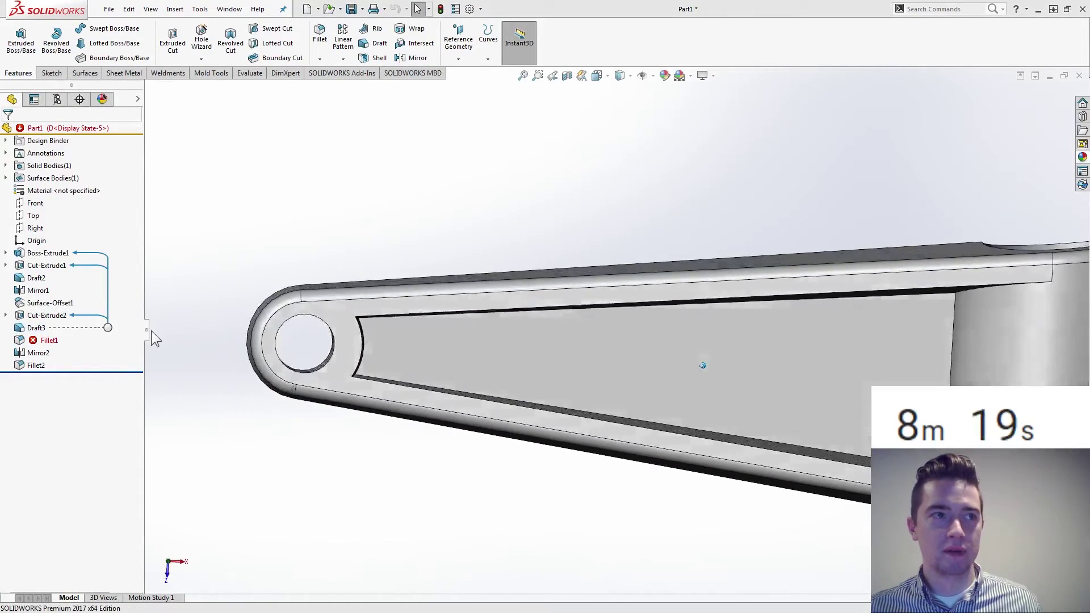
left_click(24, 328)
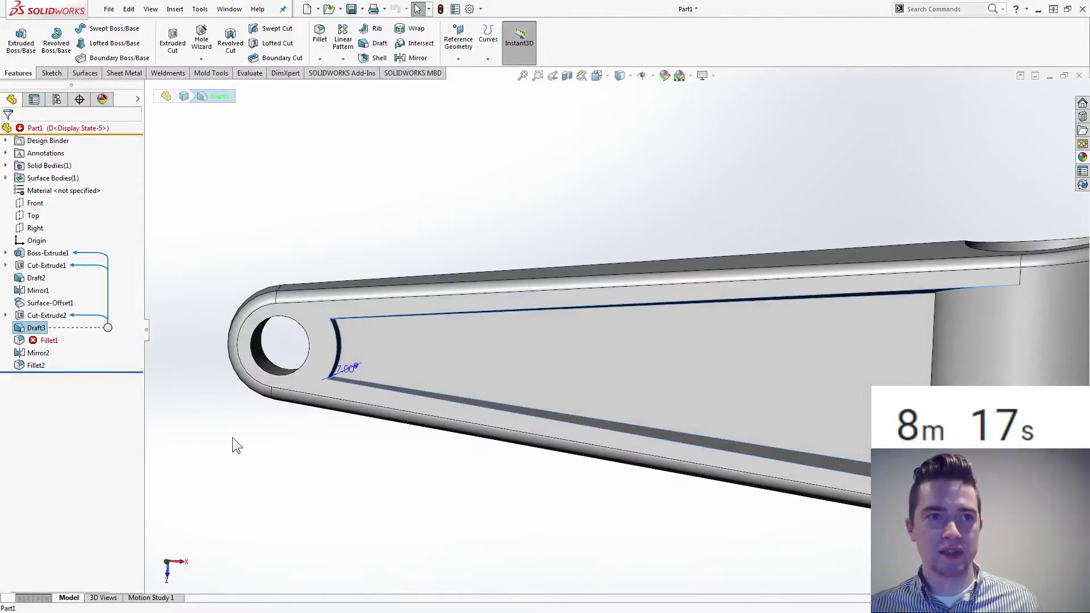
Look down on the arm in Top view and display why Fillet1 fails to create.
key("Up")
key("Up")
key("Up")
key("Down")
key("Down")
key("Down")
key("ctrl+5")
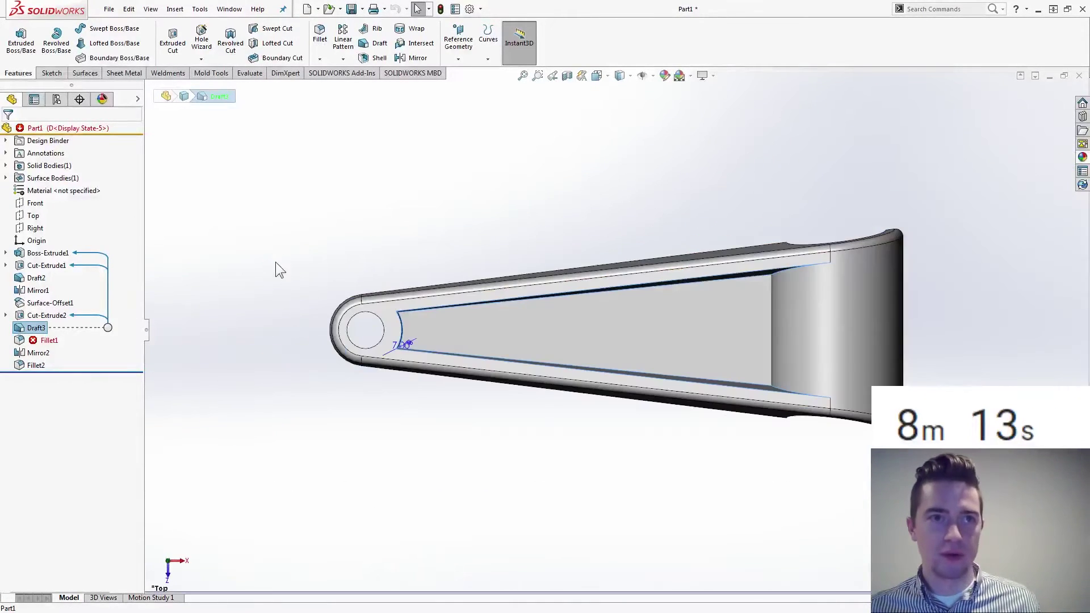
scroll(448, 344, "down", 4)
scroll(466, 330, "up", 3)
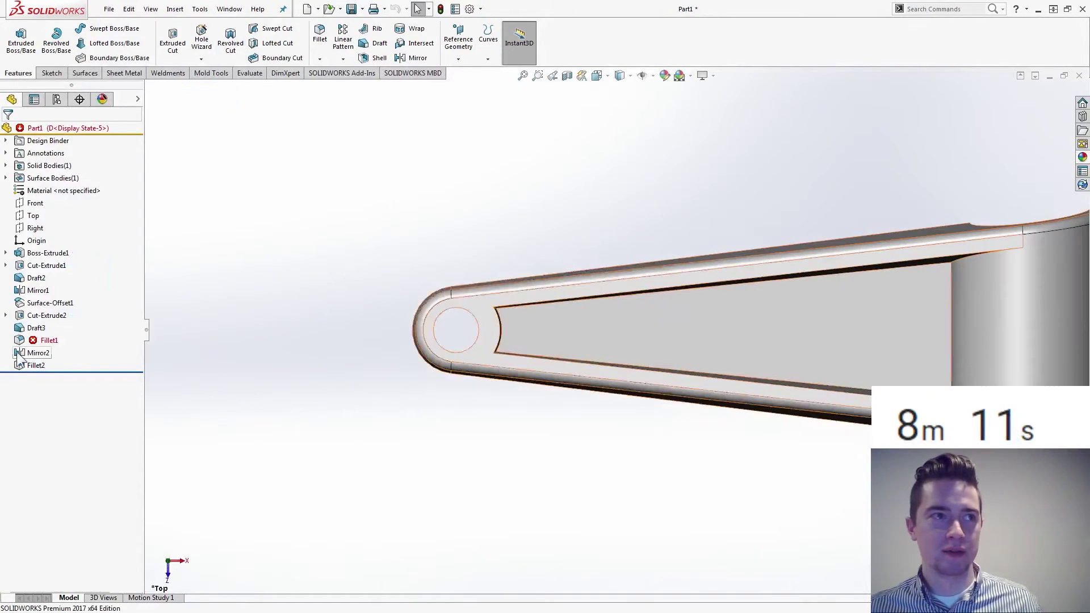
left_click(45, 341)
left_click(31, 324)
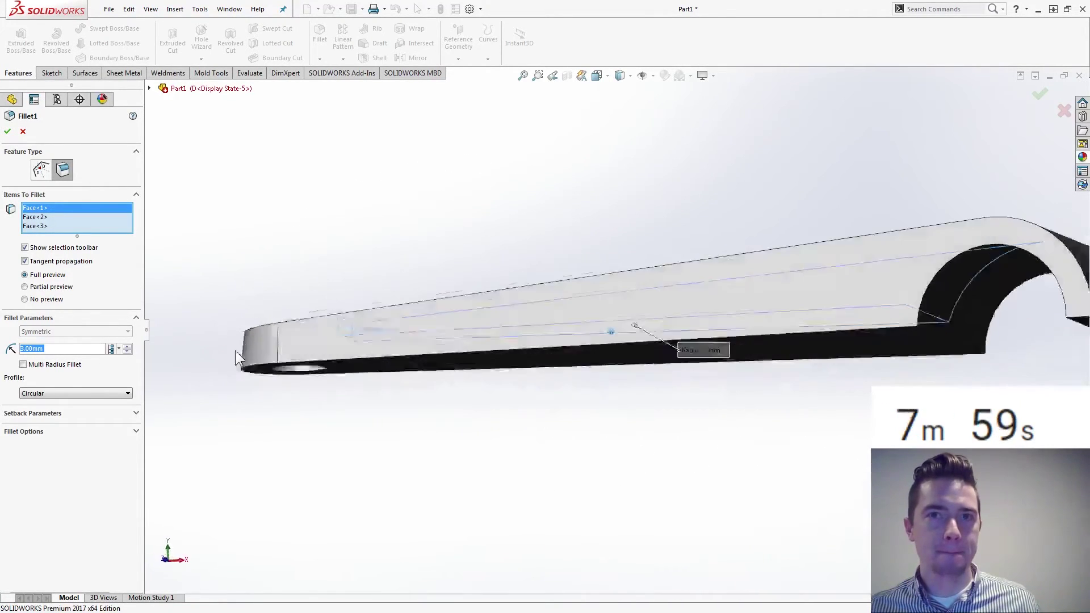
left_click(23, 132)
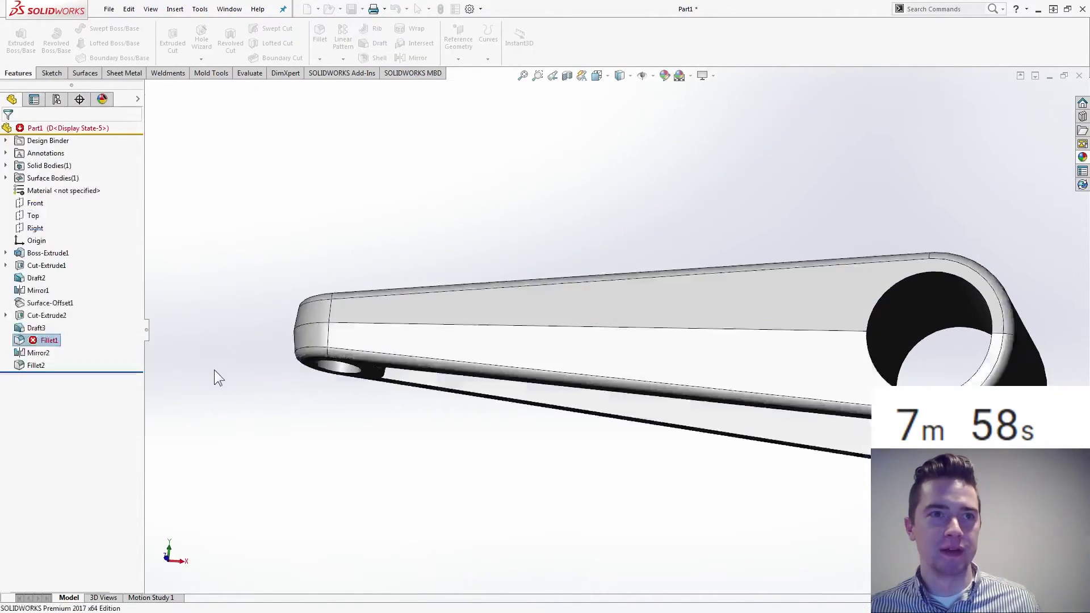
left_click(182, 293)
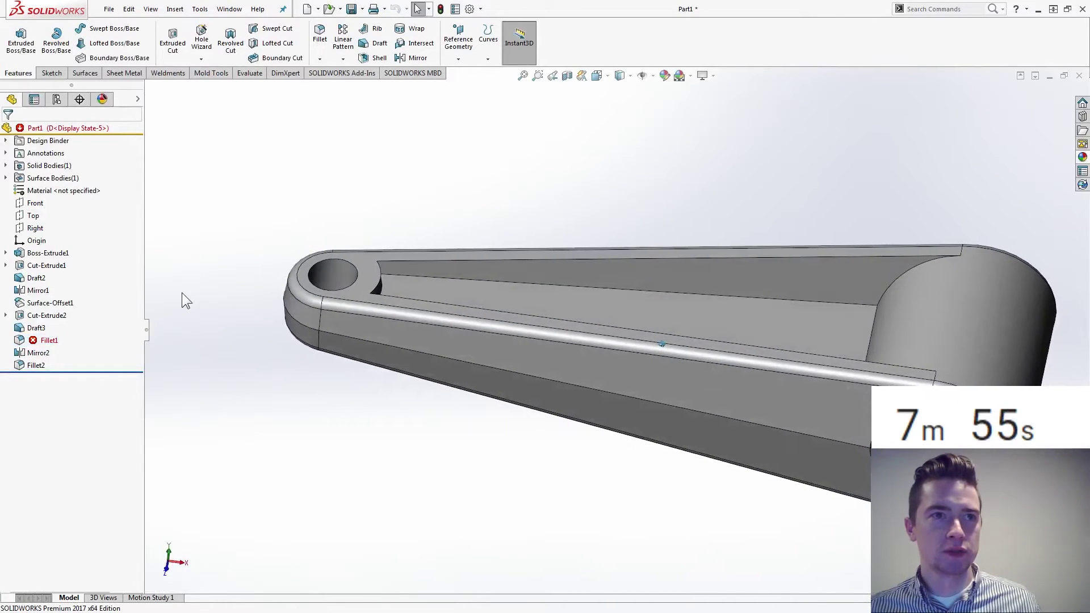
left_click(30, 317)
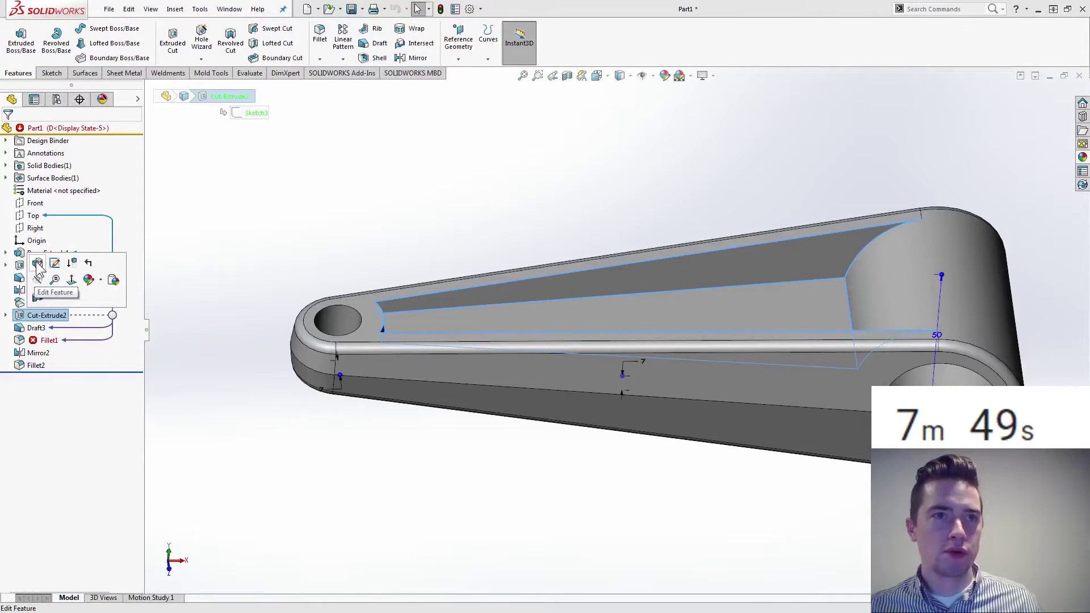
left_click(172, 360)
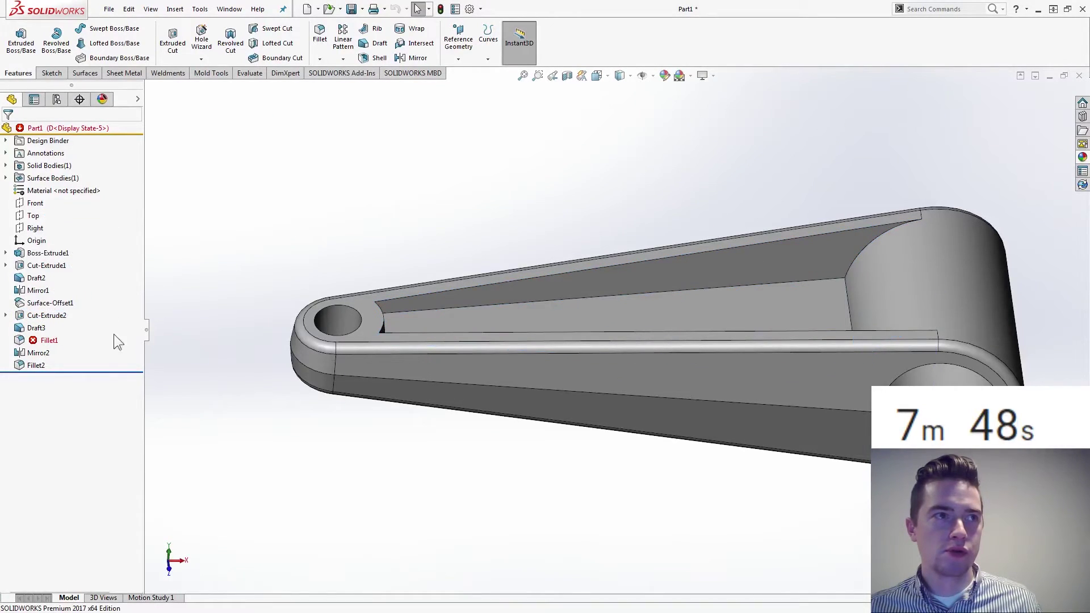
left_click(44, 305)
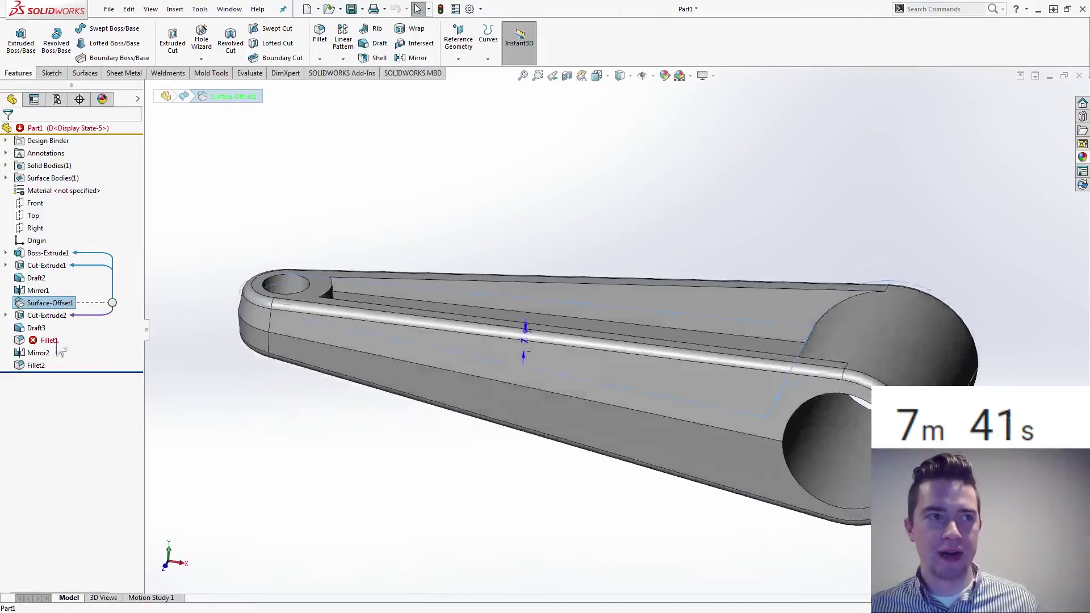
left_click(36, 341)
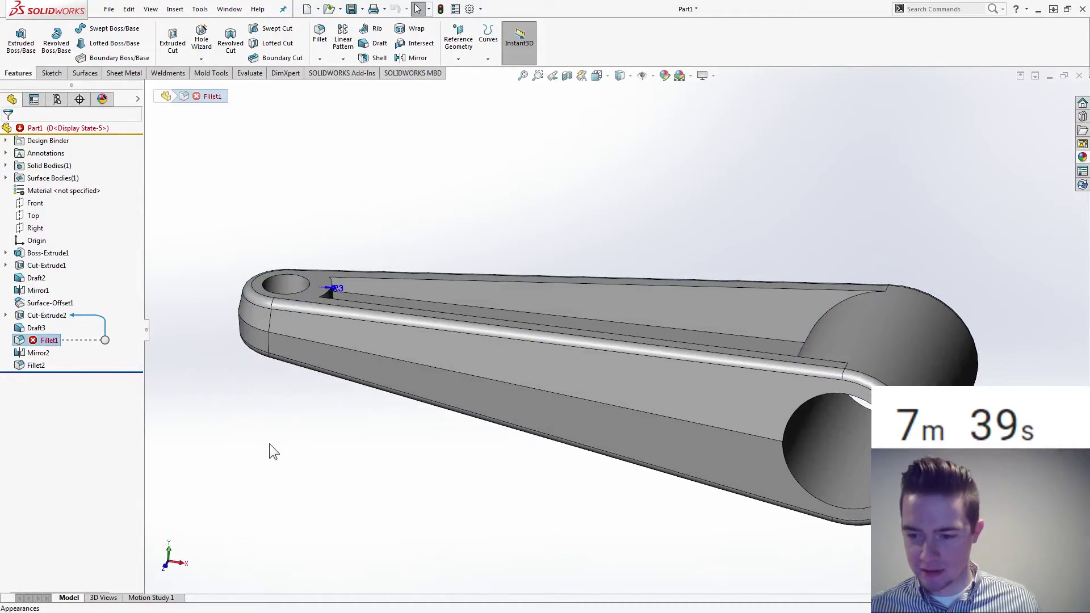
Edit Fillet1 and add another pocket face to its selection.
right_click(24, 339)
left_click(27, 220)
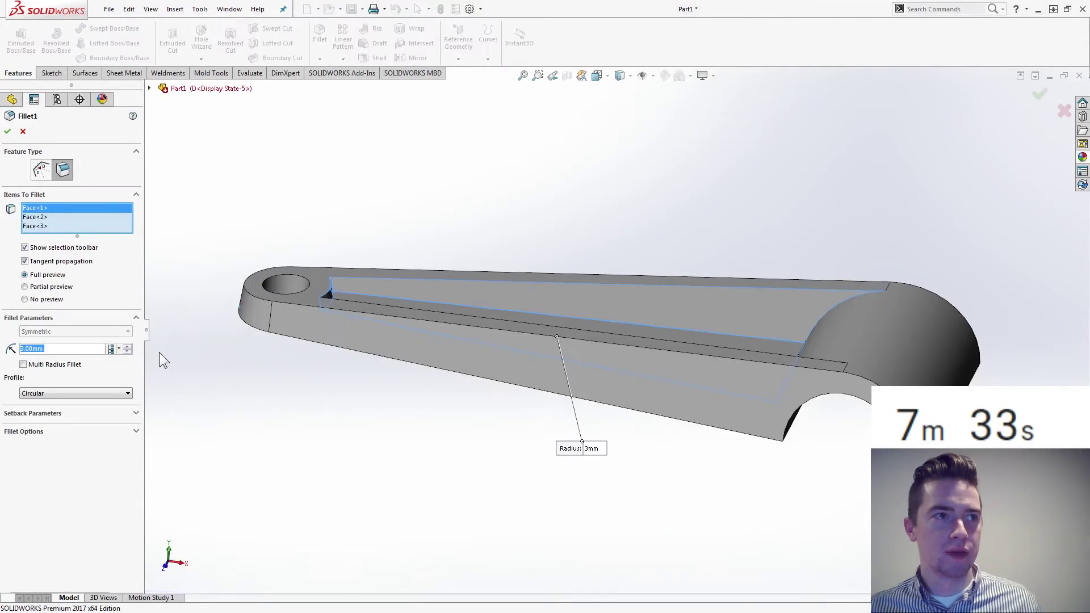
middle_click_drag(325, 384, 299, 384)
right_click(89, 221)
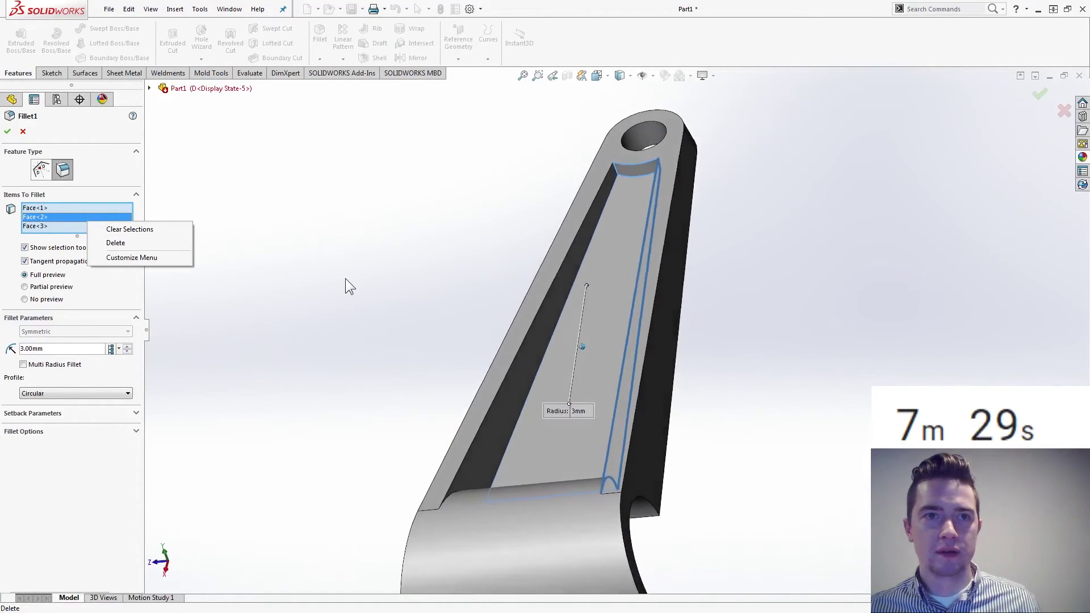
left_click(57, 220)
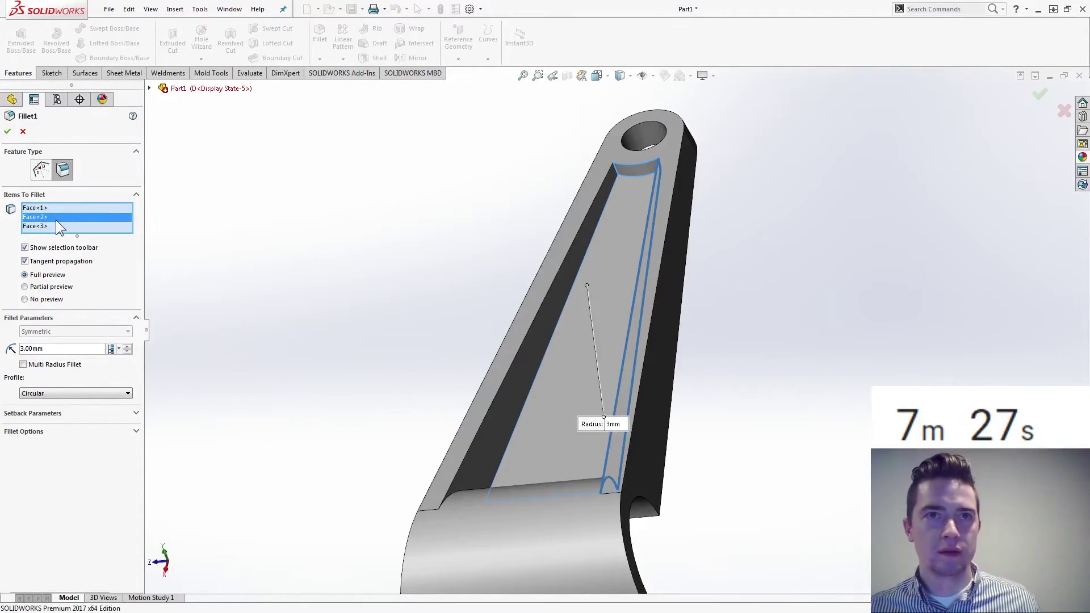
left_click(539, 361)
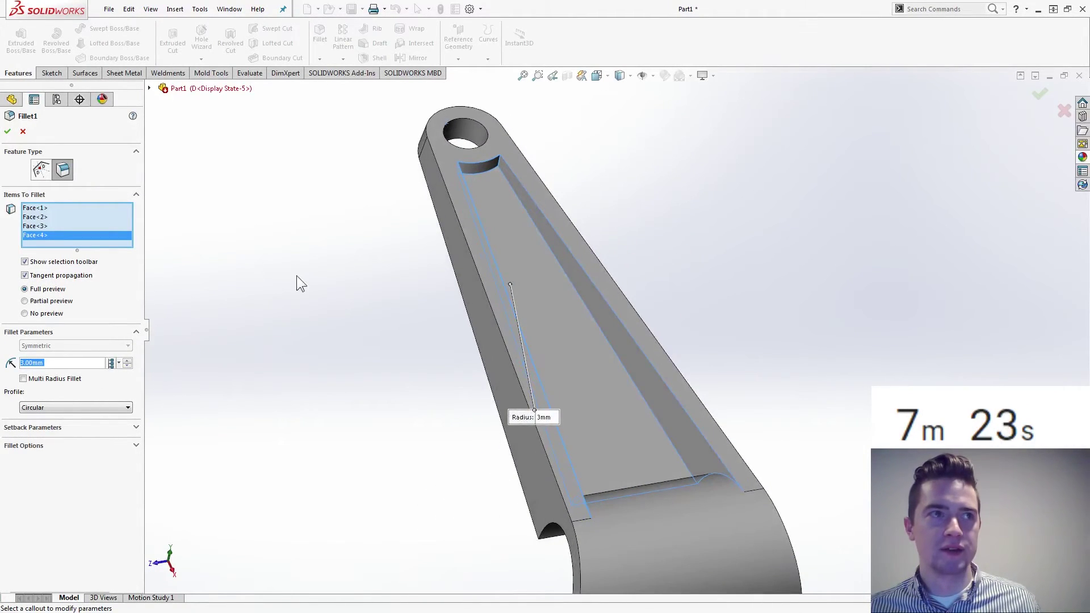
Replace the fillet items with the inner pocket face and top arc edge, then cancel the edit.
right_click(79, 223)
left_click(105, 227)
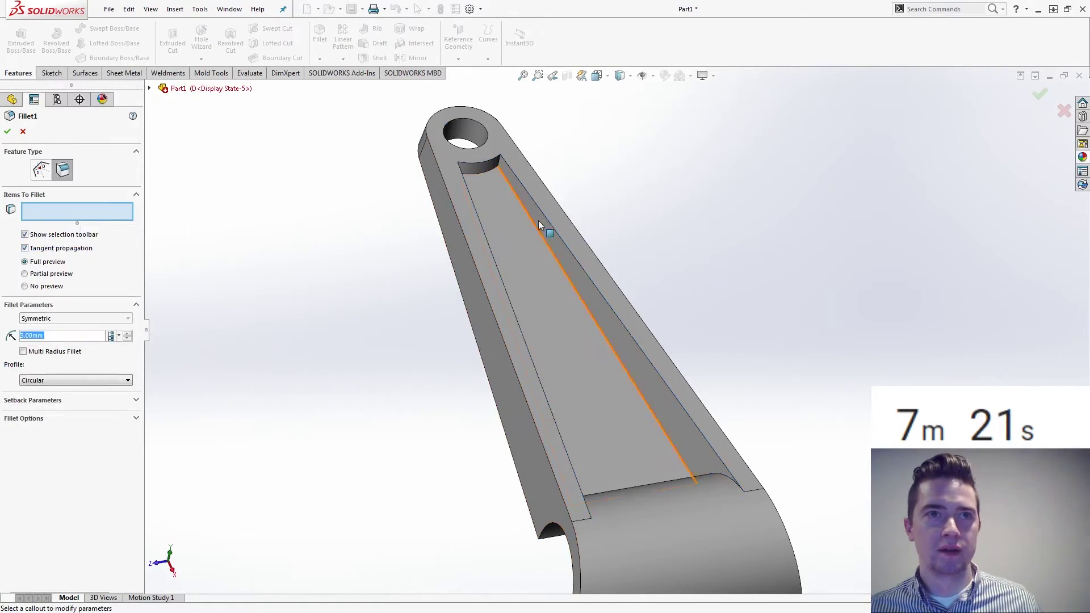
left_click(517, 228)
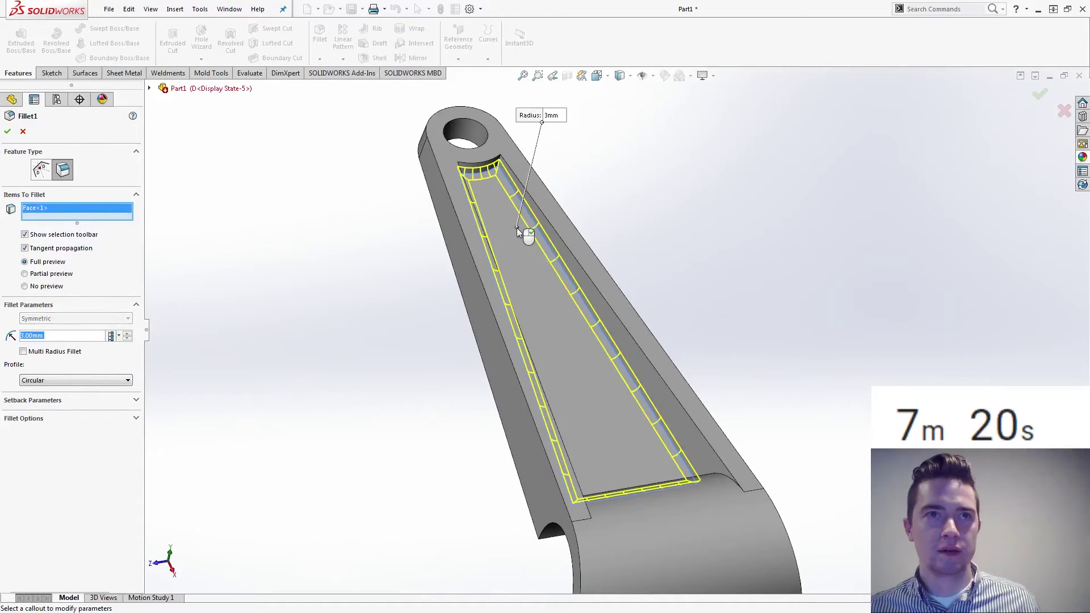
left_click(482, 173)
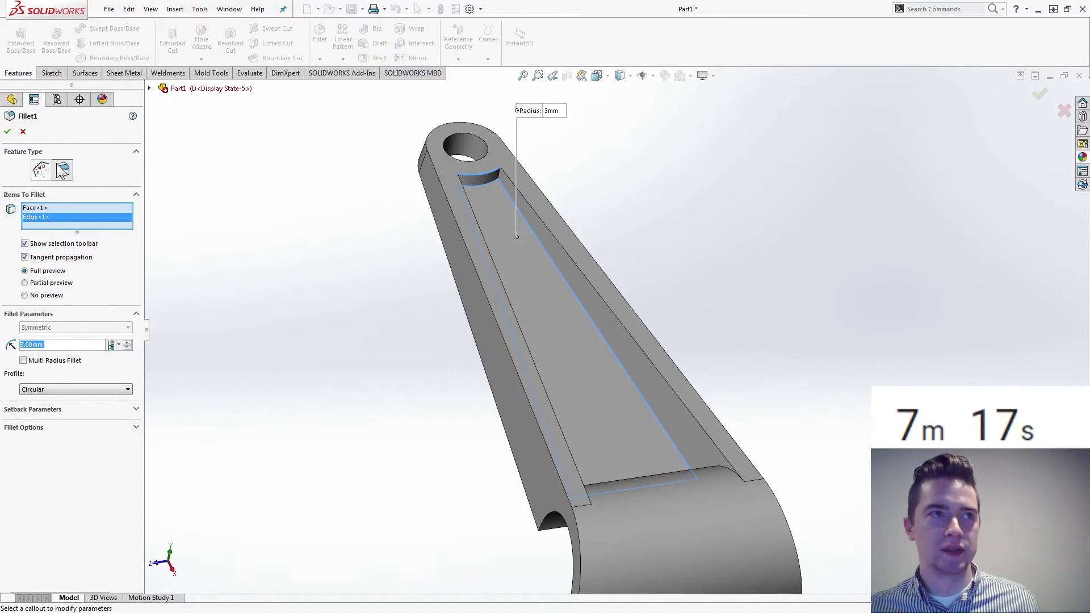
left_click(22, 132)
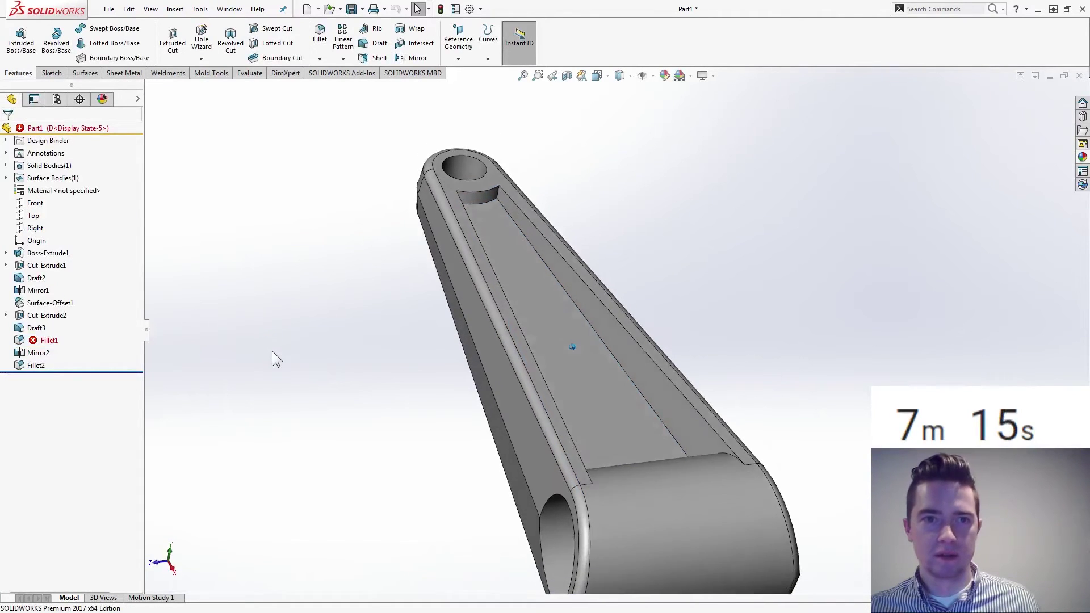
Switch to Front view and select Cut-Extrude1 and Boss-Extrude1 to view their dimensions.
key("ctrl+1")
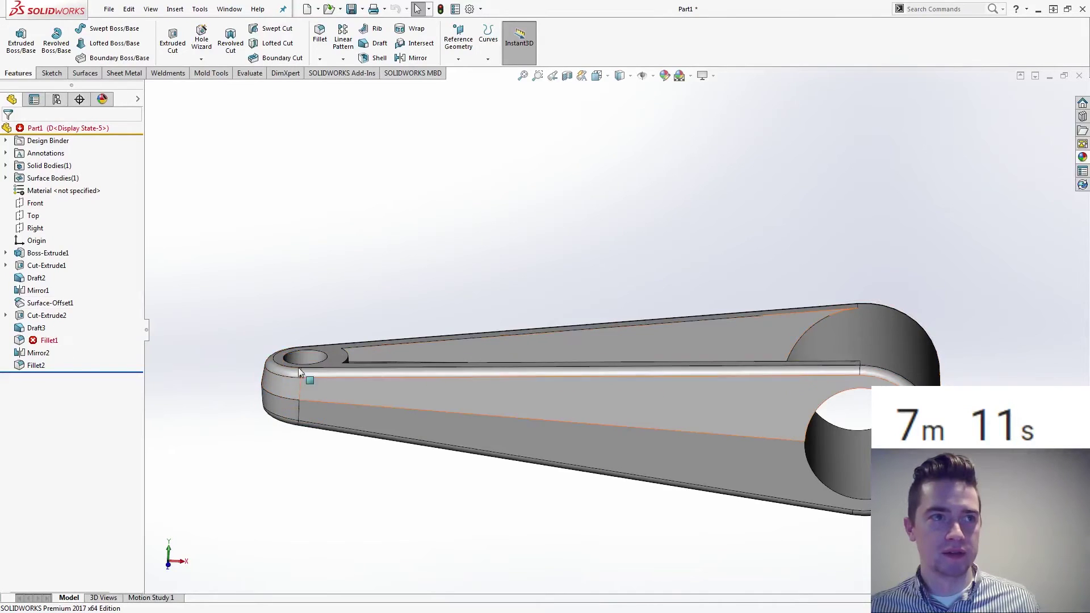
left_click(37, 267)
middle_click_drag(284, 362, 285, 305)
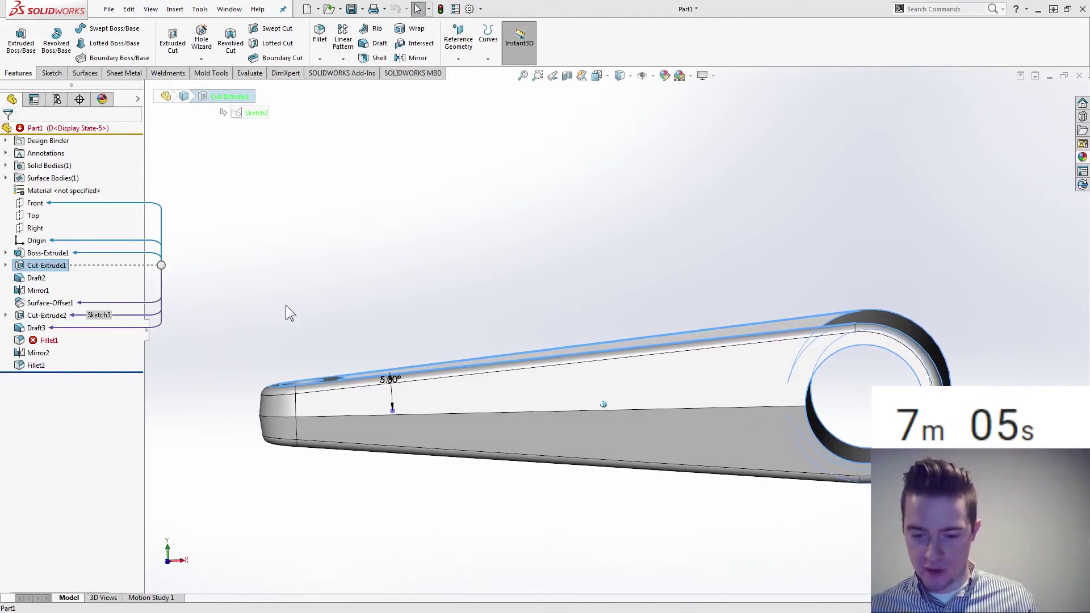
left_click(44, 253)
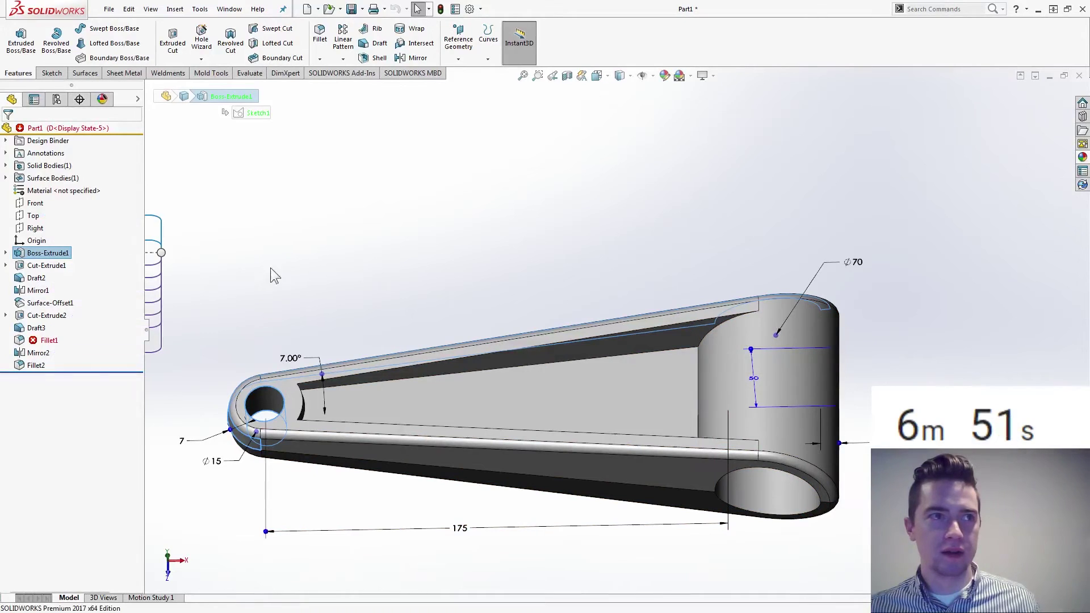
Expand both extrudes and display Sketch2, then Sketch1 with its Ø70 hole, leaving values unchanged.
left_click(6, 265)
left_click(61, 279)
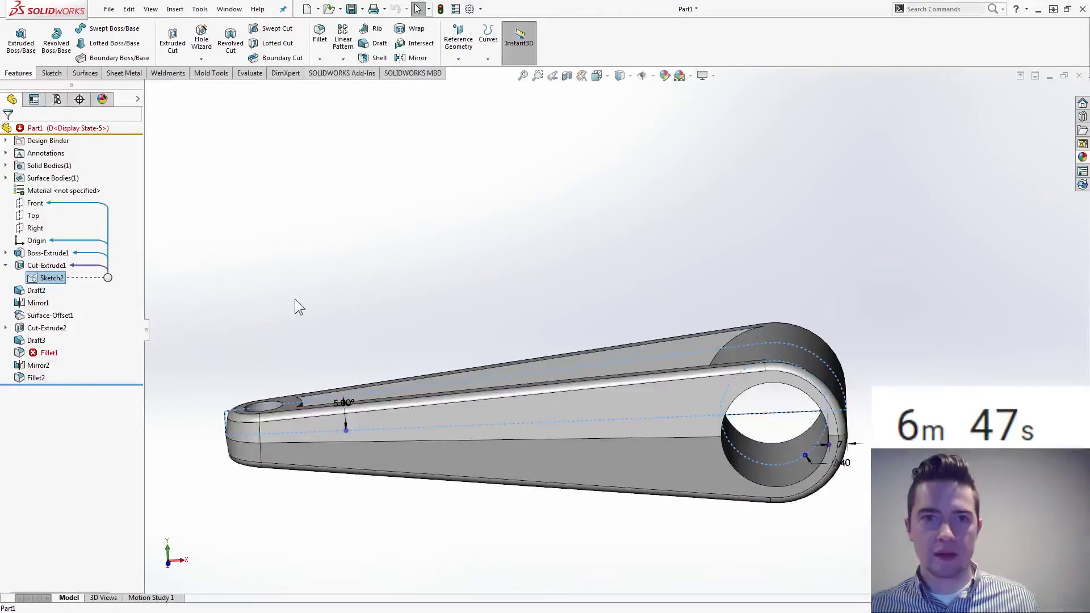
left_click(6, 253)
left_click(52, 266)
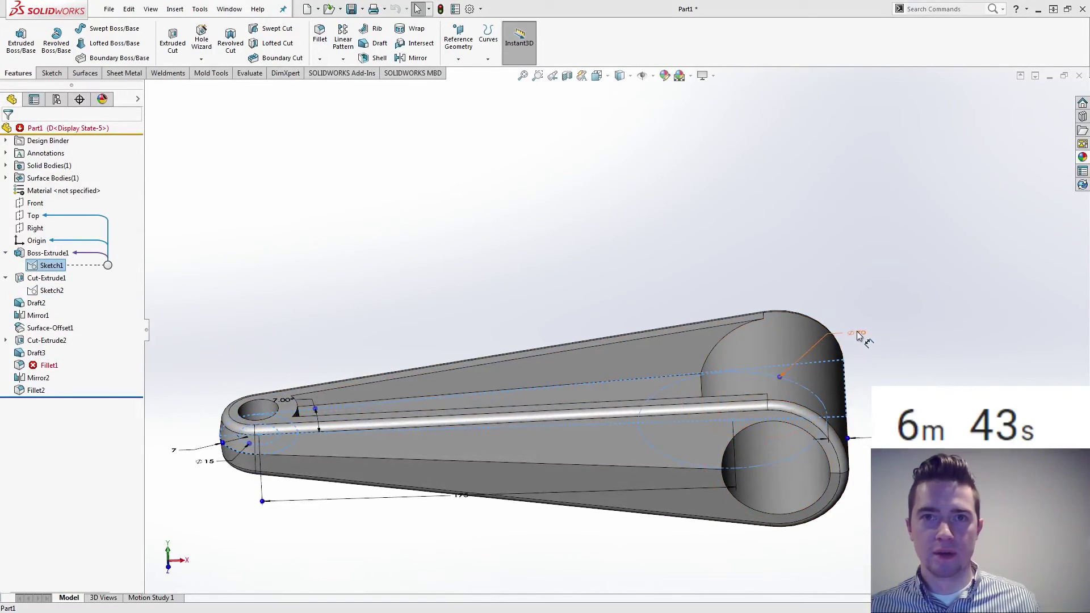
left_click(860, 334)
left_click(754, 266)
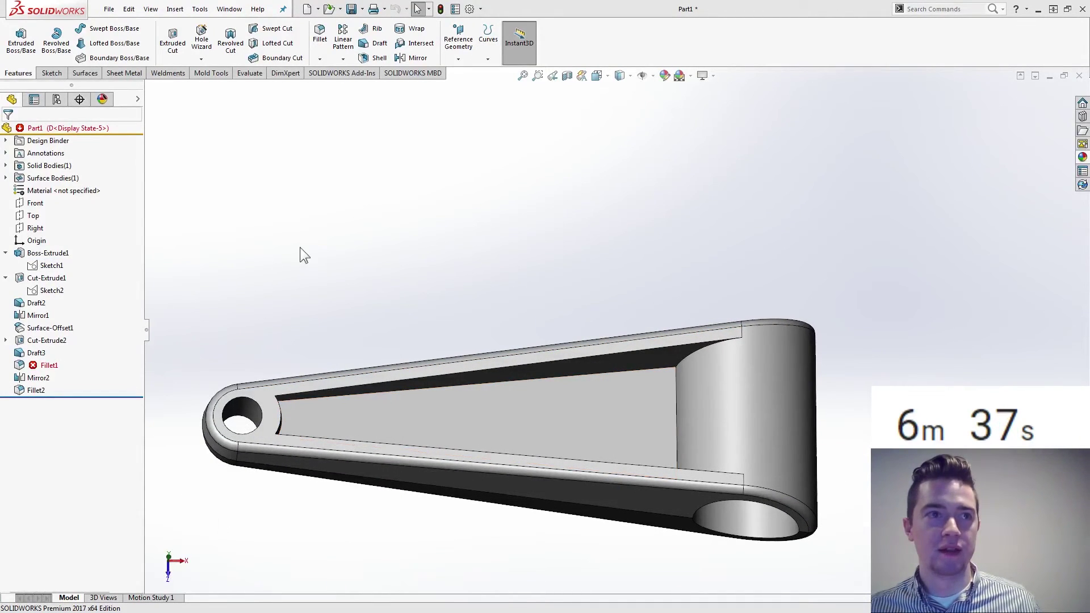
left_click(51, 265)
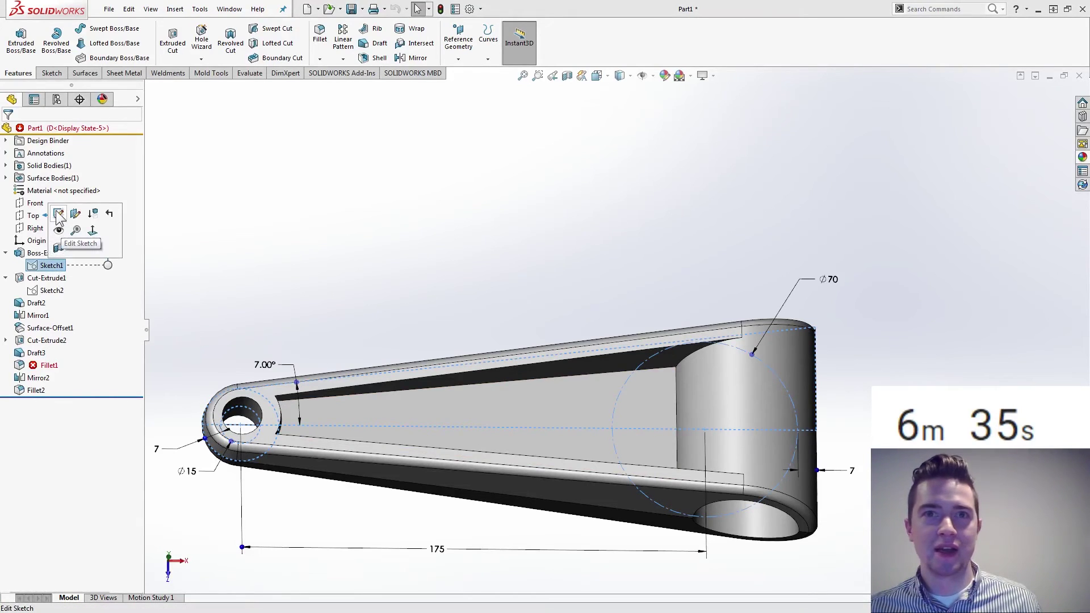
left_click(60, 219)
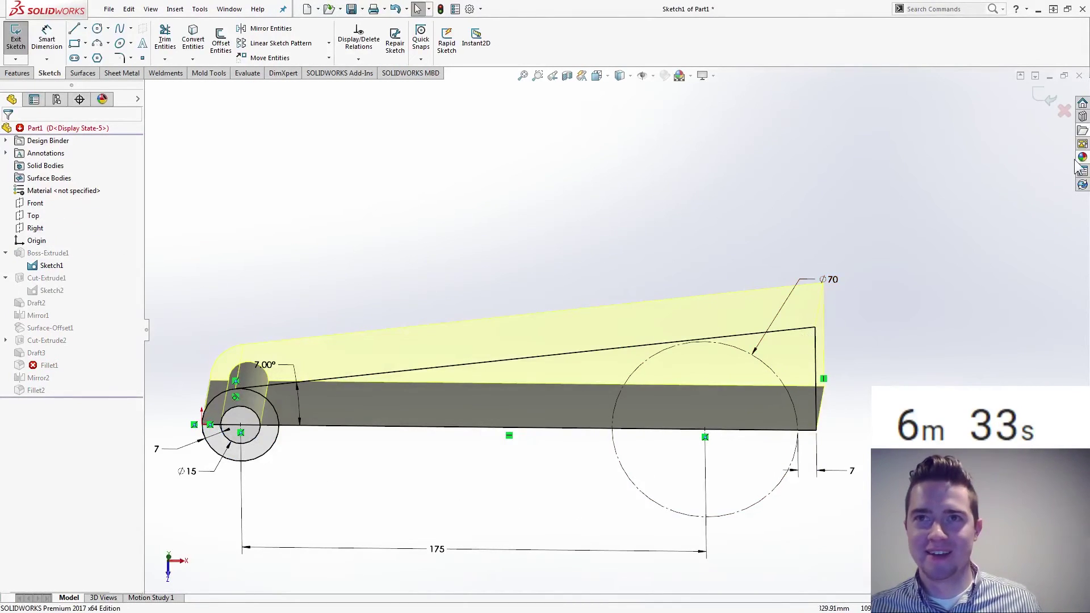
left_click(1045, 101)
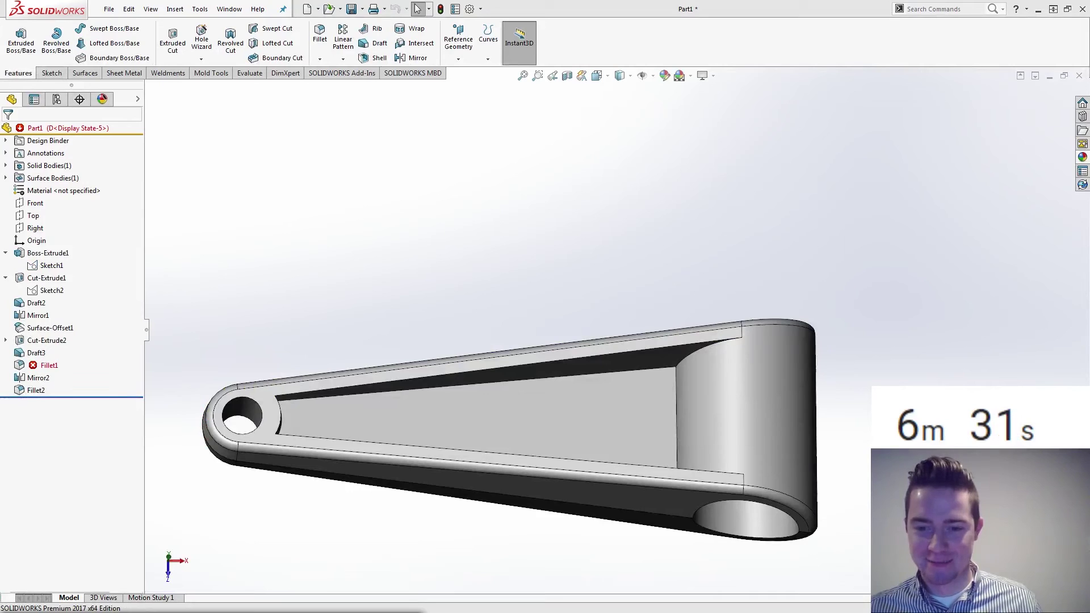
right_click(54, 267)
left_click(51, 265)
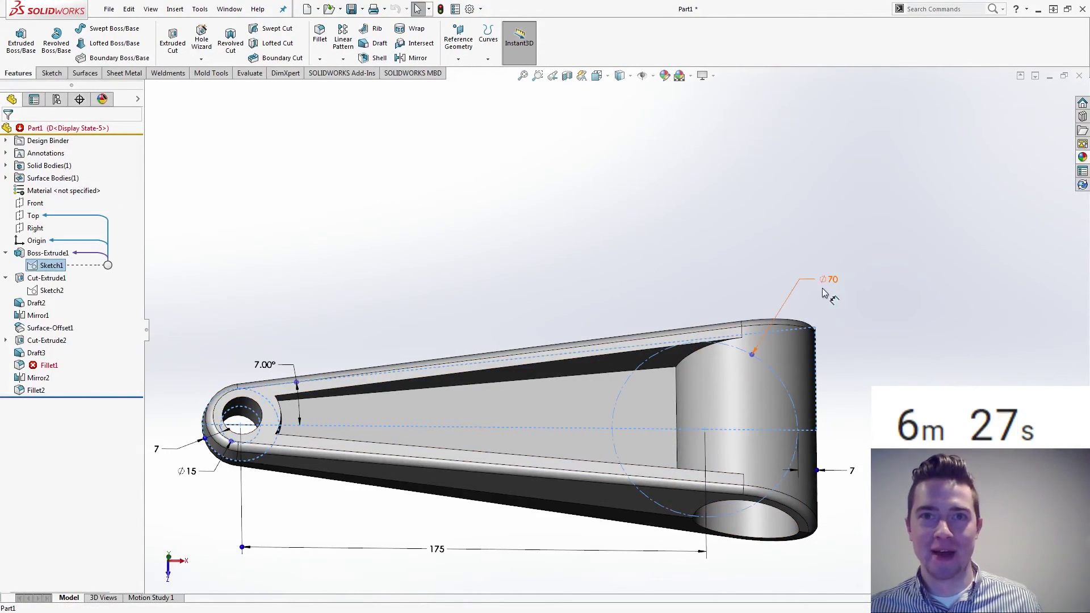
Use Configure Dimension on the Ø70 hole to enter 60, 50 and 40 mm for configurations B, C and D.
right_click(837, 278)
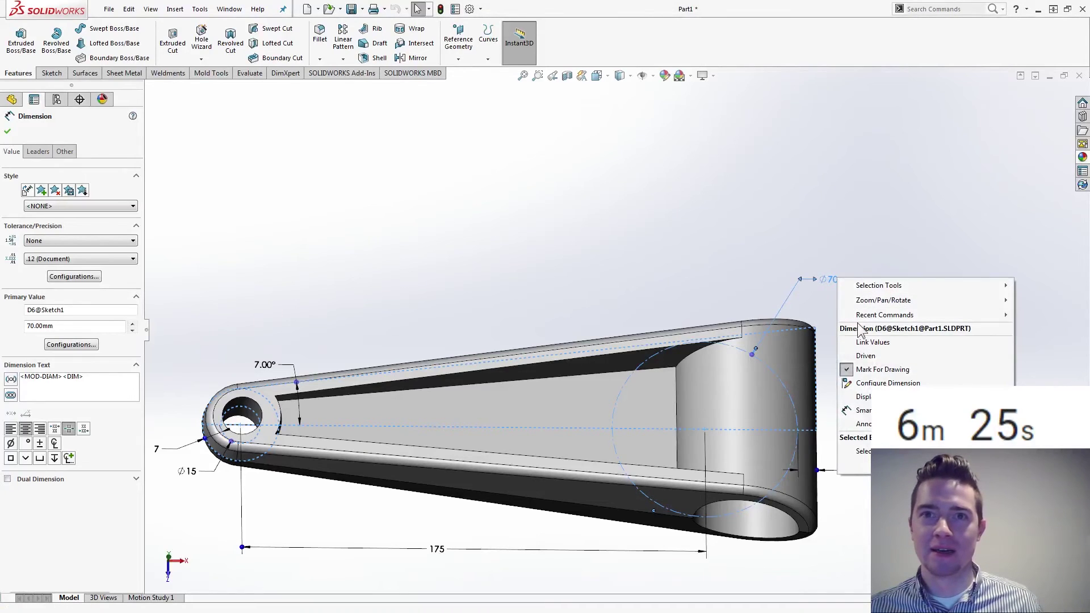
left_click(874, 383)
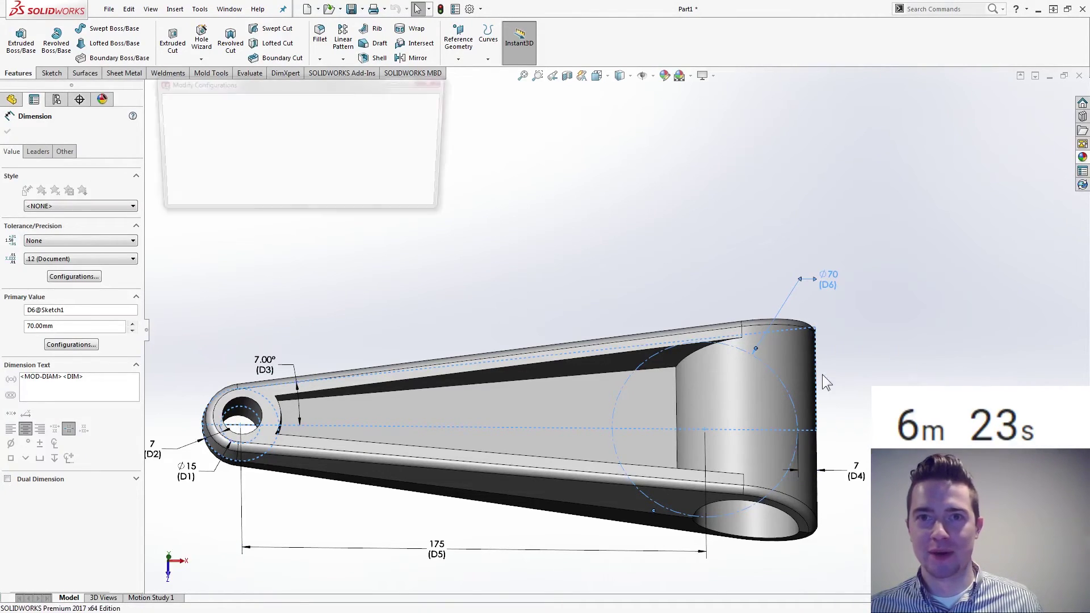
left_click(270, 131)
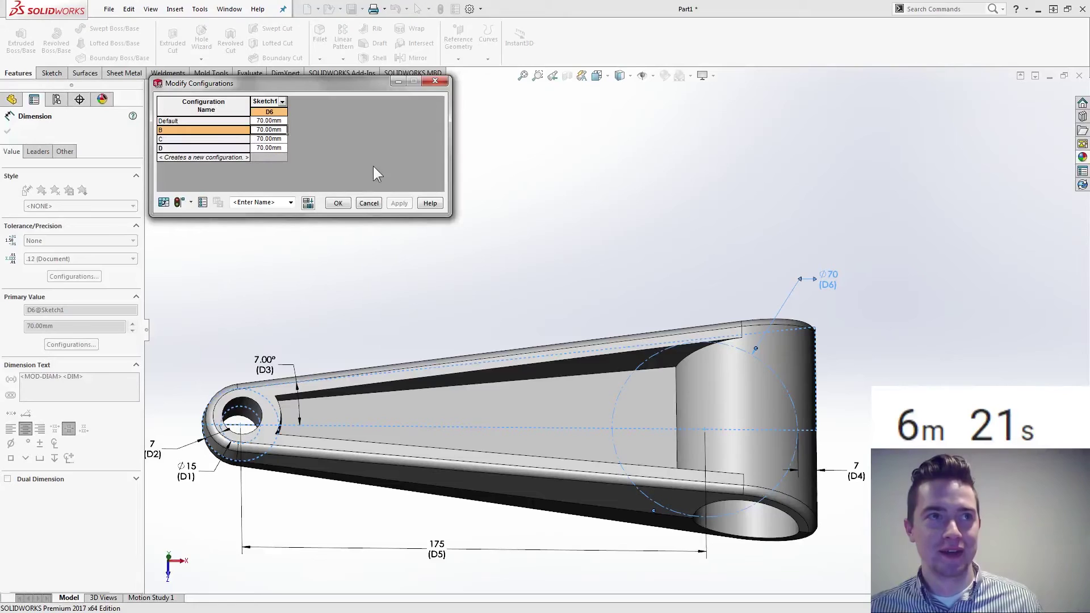
type("60")
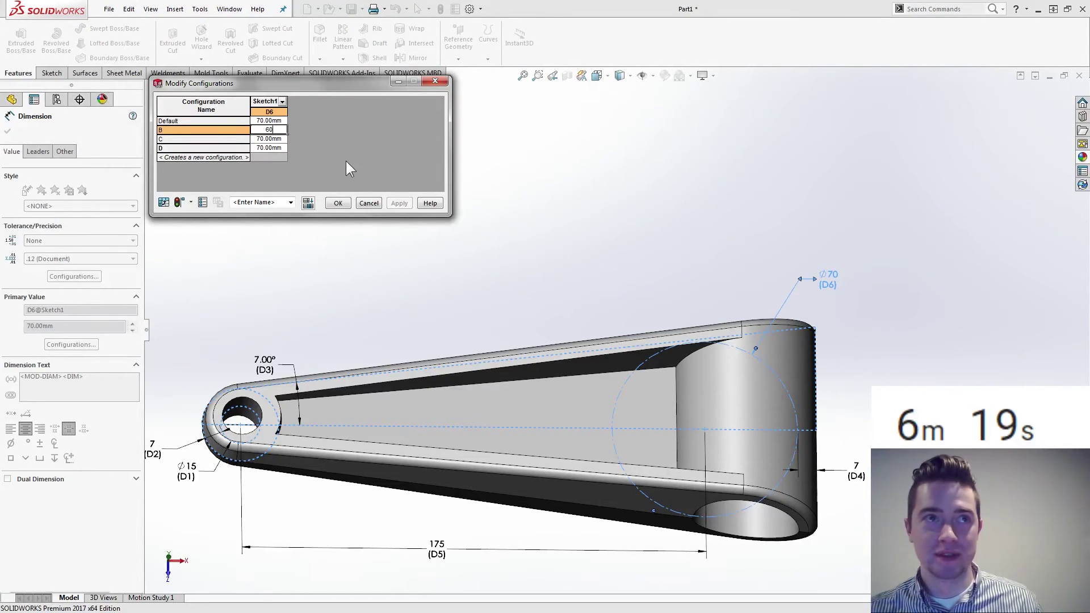
key("Return")
type("50")
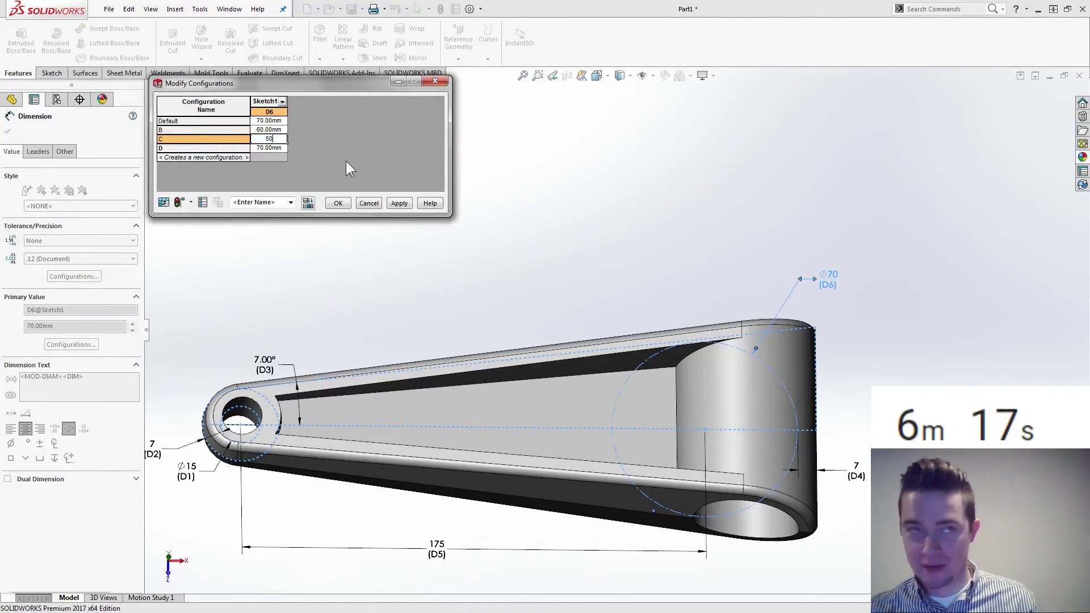
key("Return")
type("40")
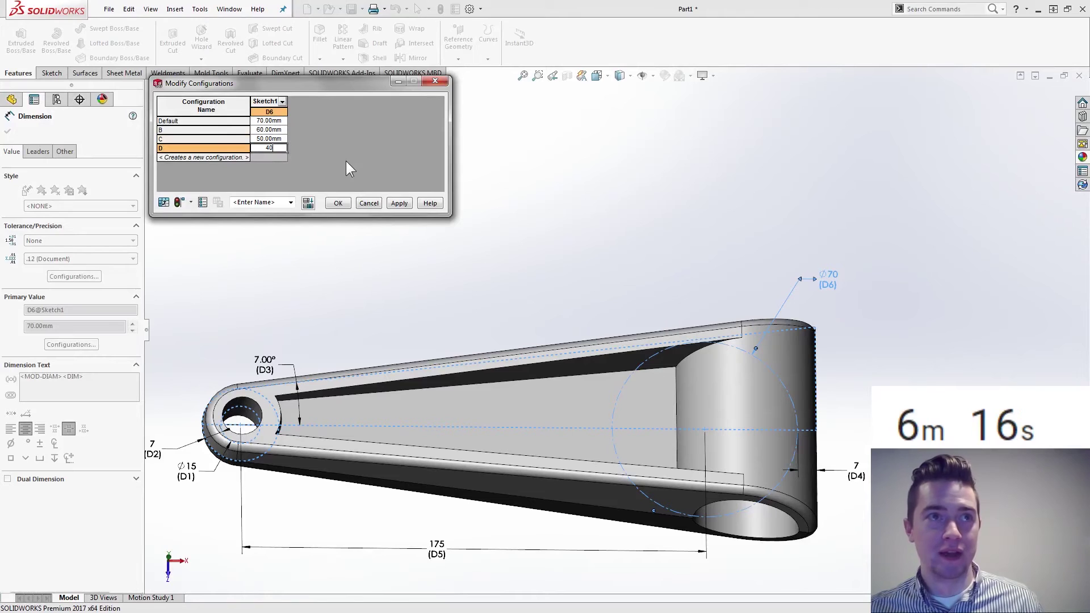
left_click(338, 203)
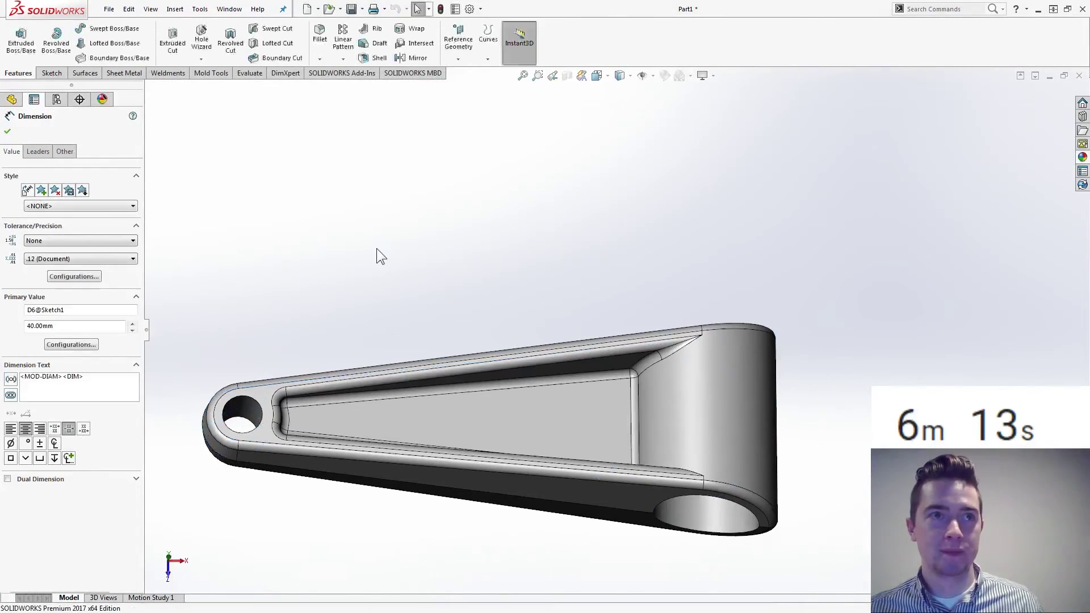
Activate configurations C then B in the ConfigurationManager to verify them, then switch back to Default.
left_click(341, 232)
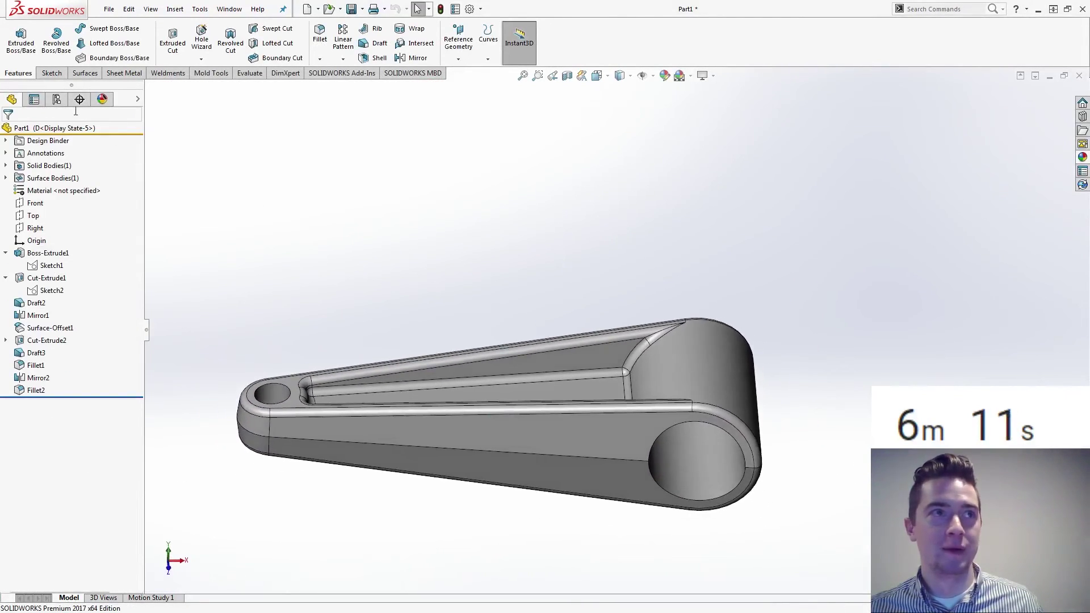
left_click(57, 99)
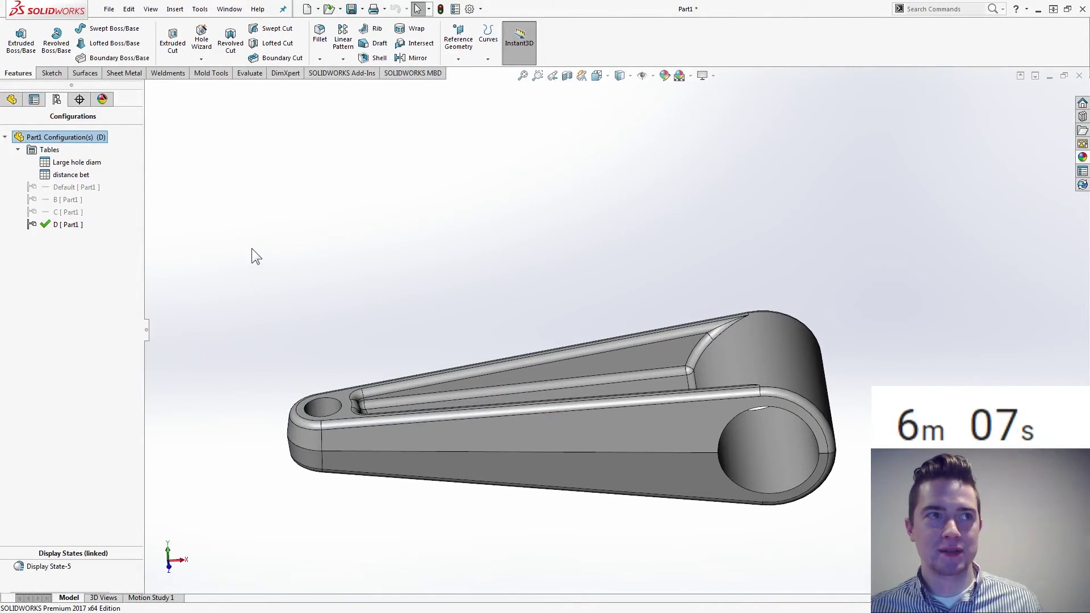
double_click(31, 212)
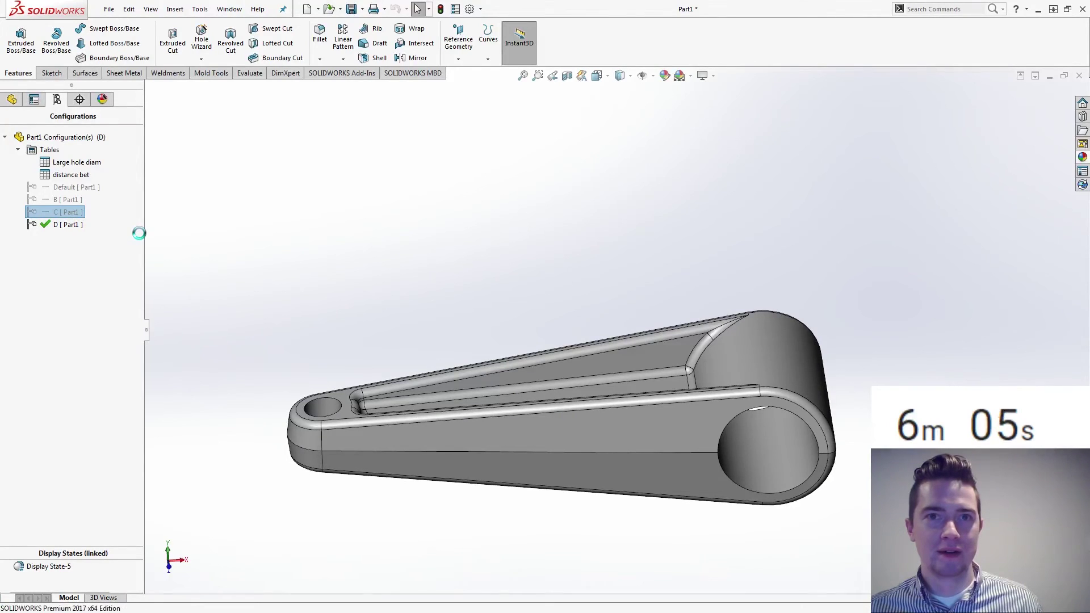
double_click(44, 200)
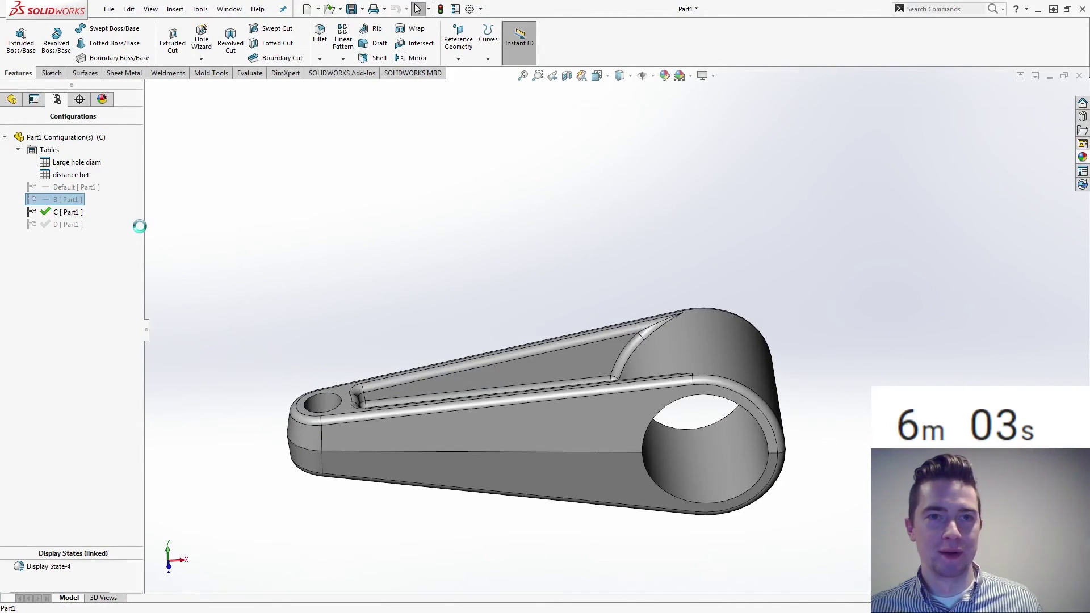
left_click(50, 183)
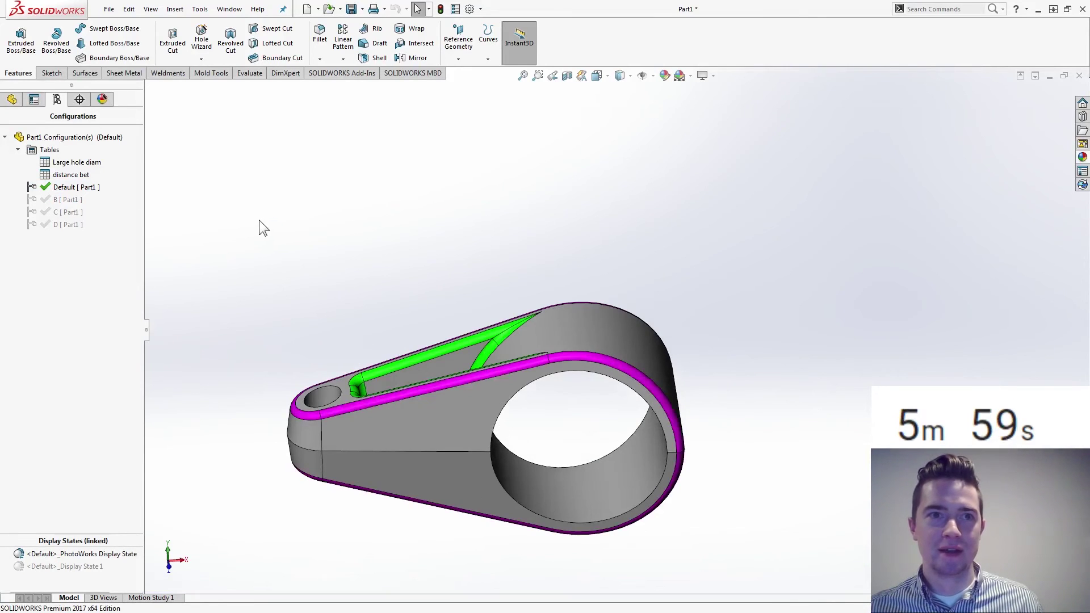
middle_click_drag(256, 216, 244, 209)
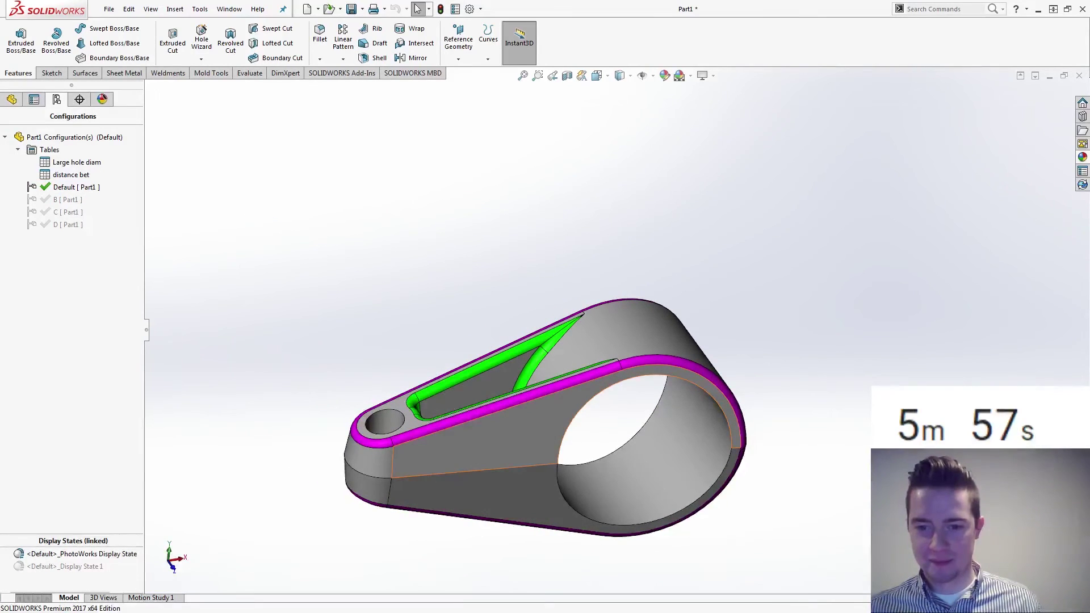
Switch to Acrobat Reader showing the Model-Mania-2002-Phase-2 PDF drawing.
key("alt+Tab")
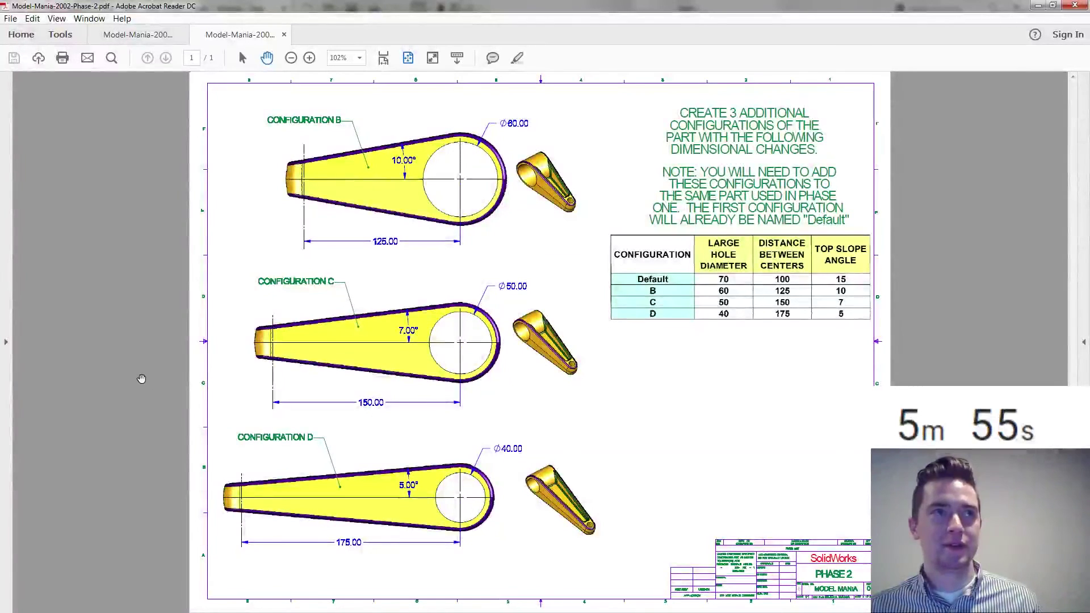